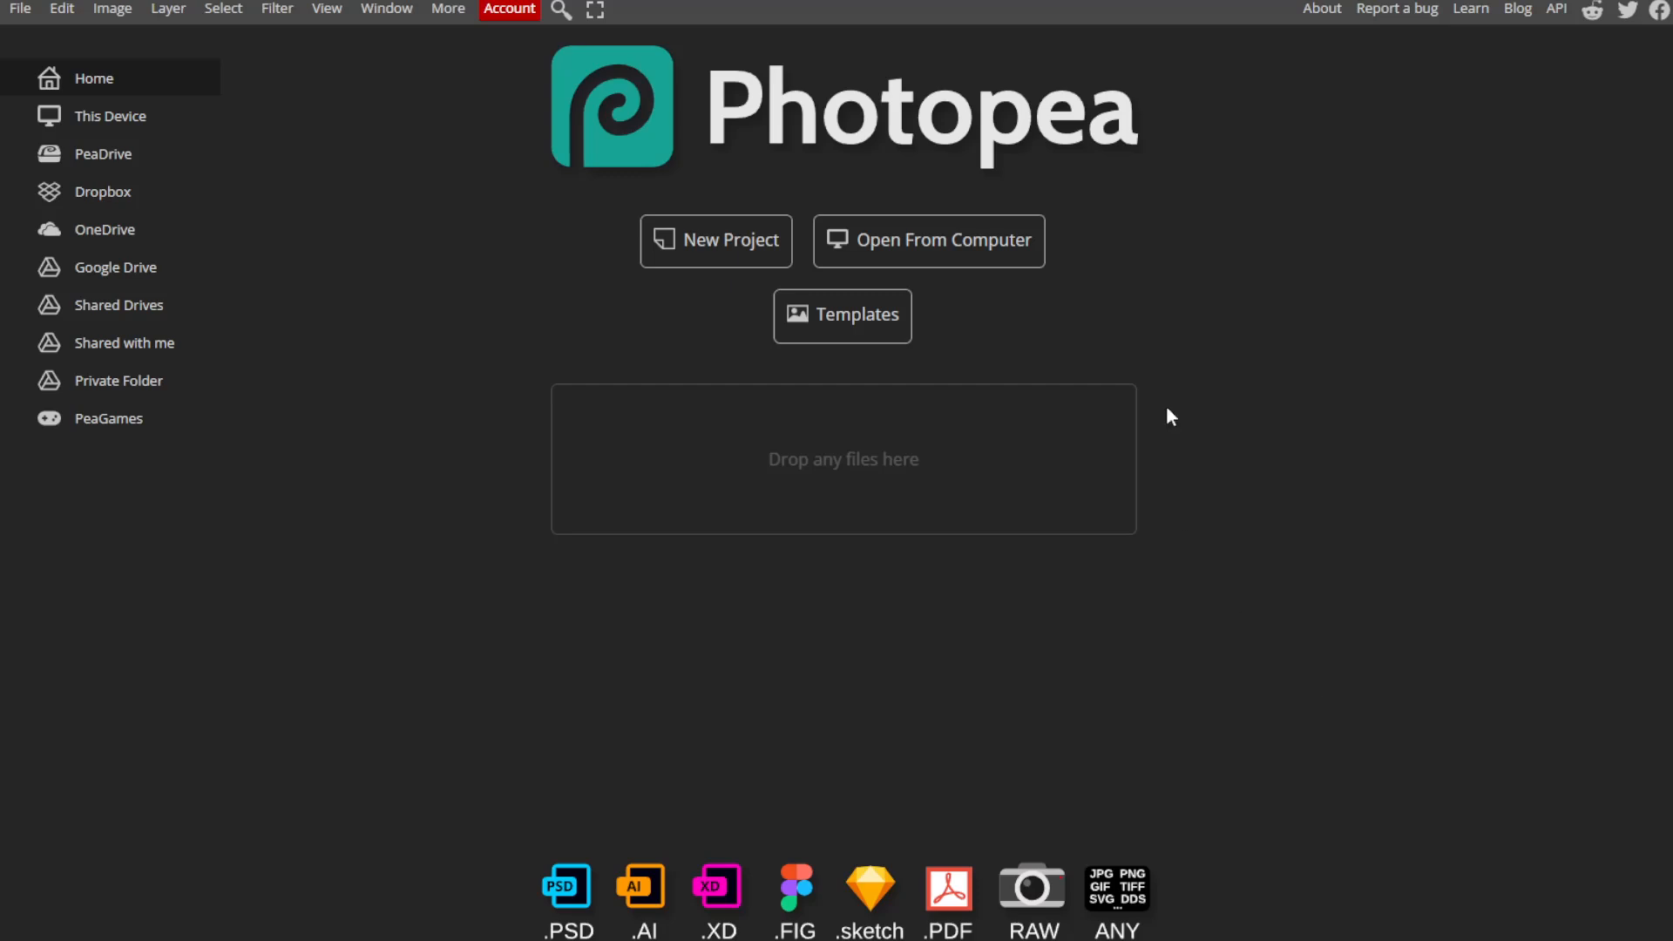
Create a new project from the FB Event Image preset, 1920 × 1080 px, with a transparent background.
left_click(705, 251)
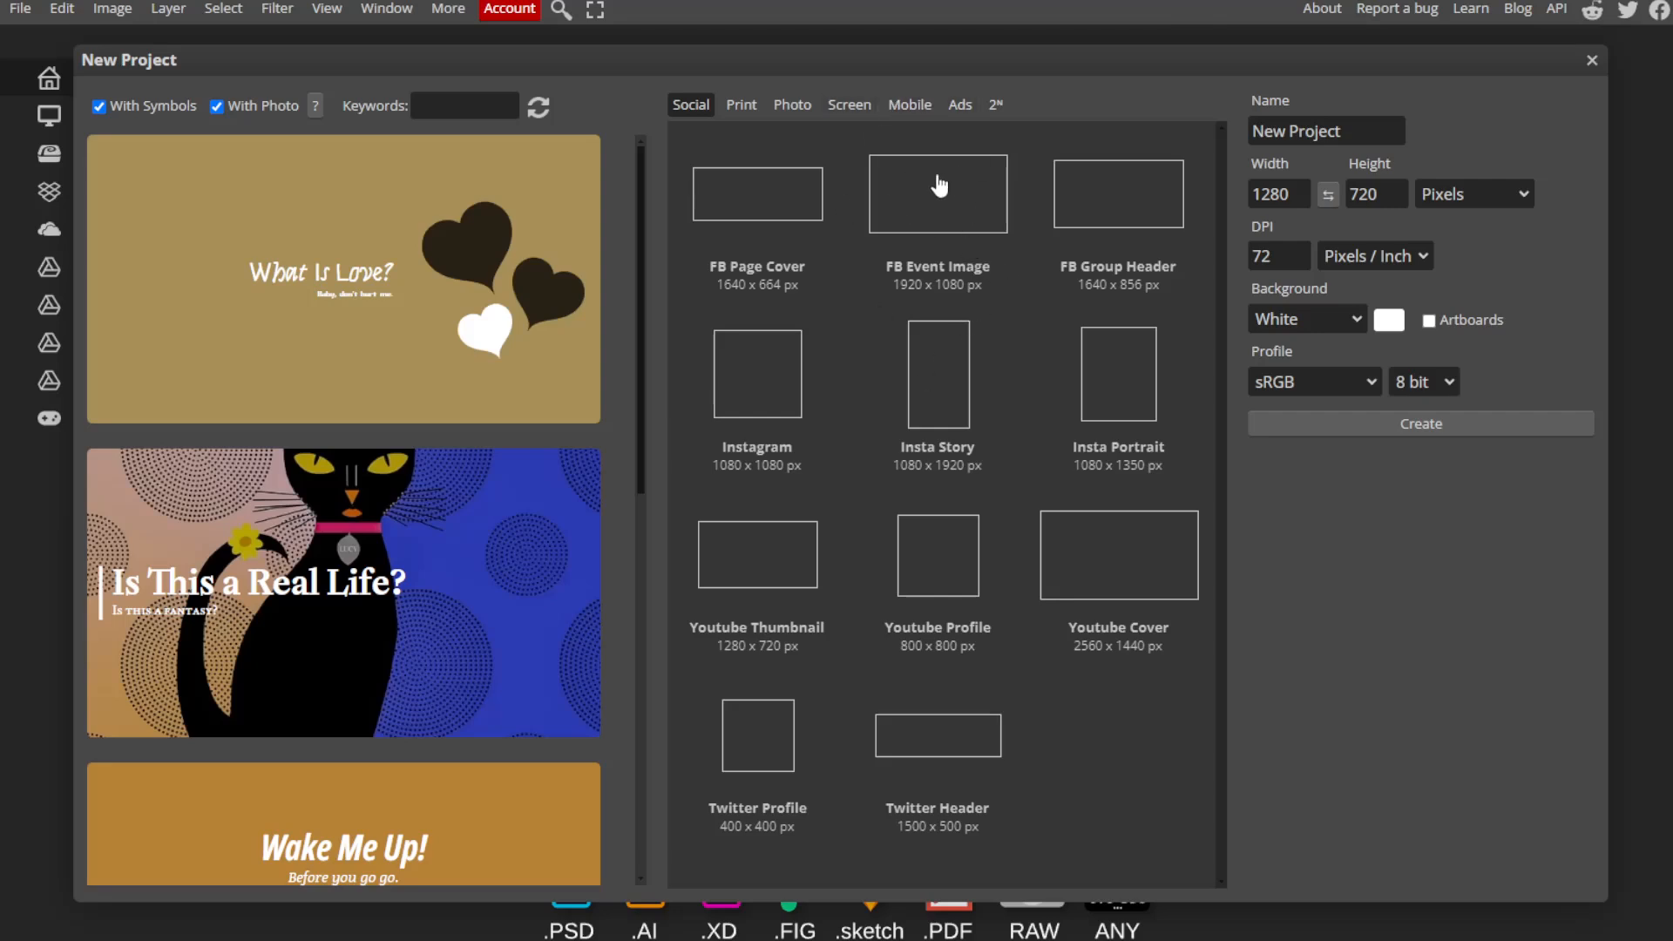
left_click(912, 207)
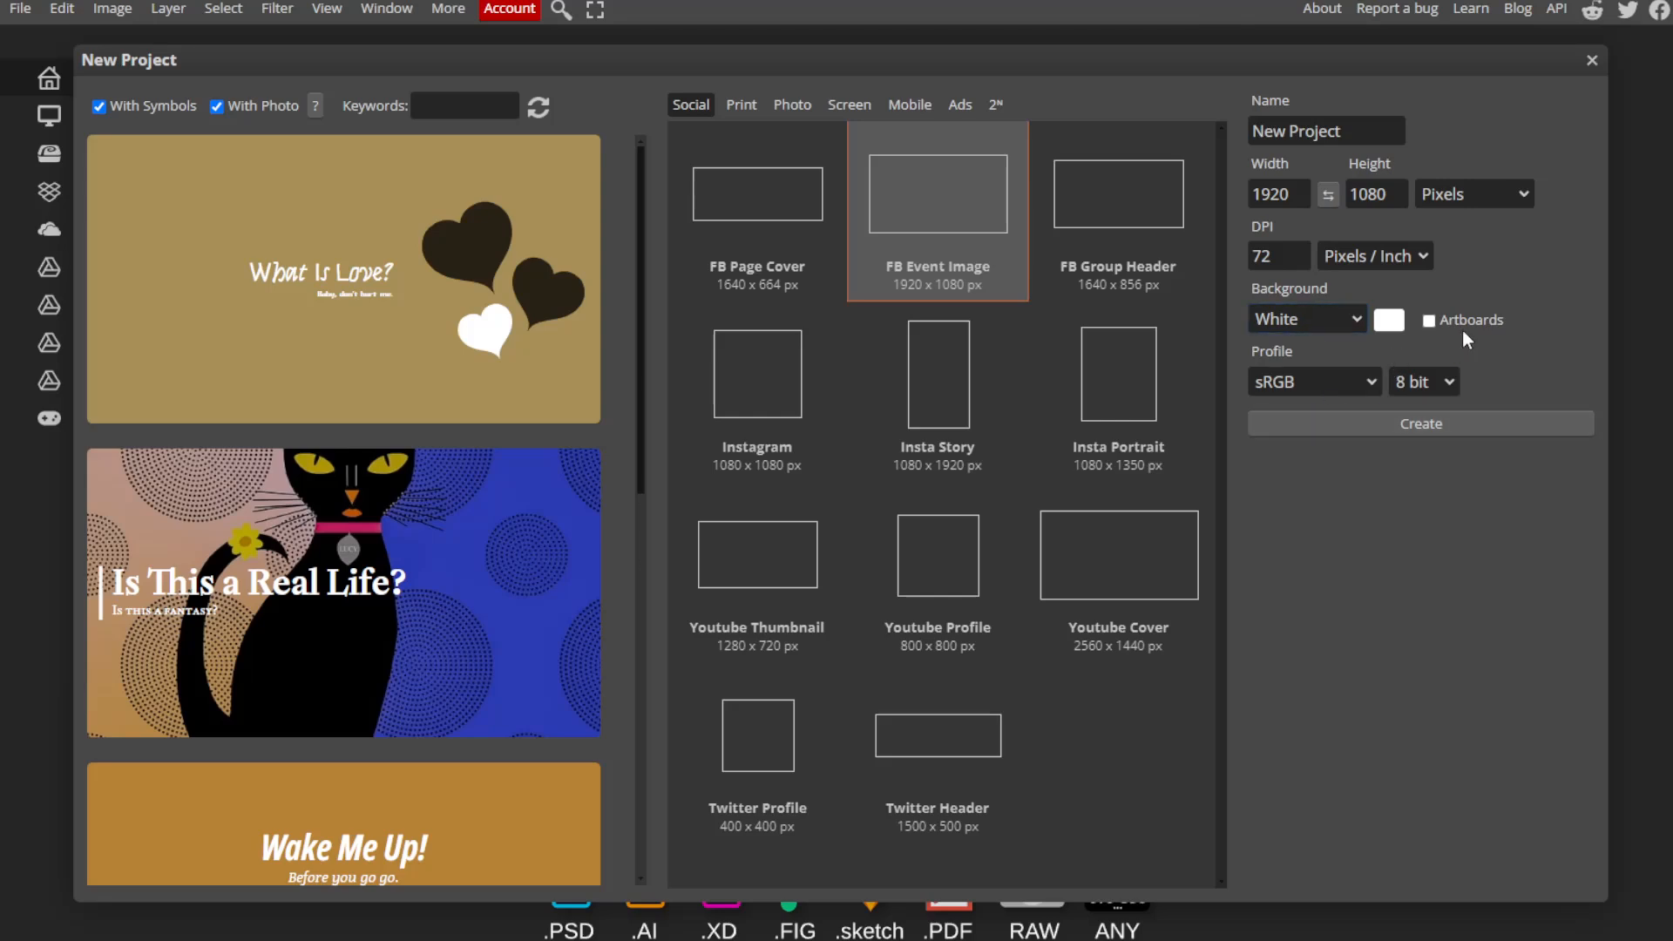
left_click(1302, 321)
left_click(1290, 377)
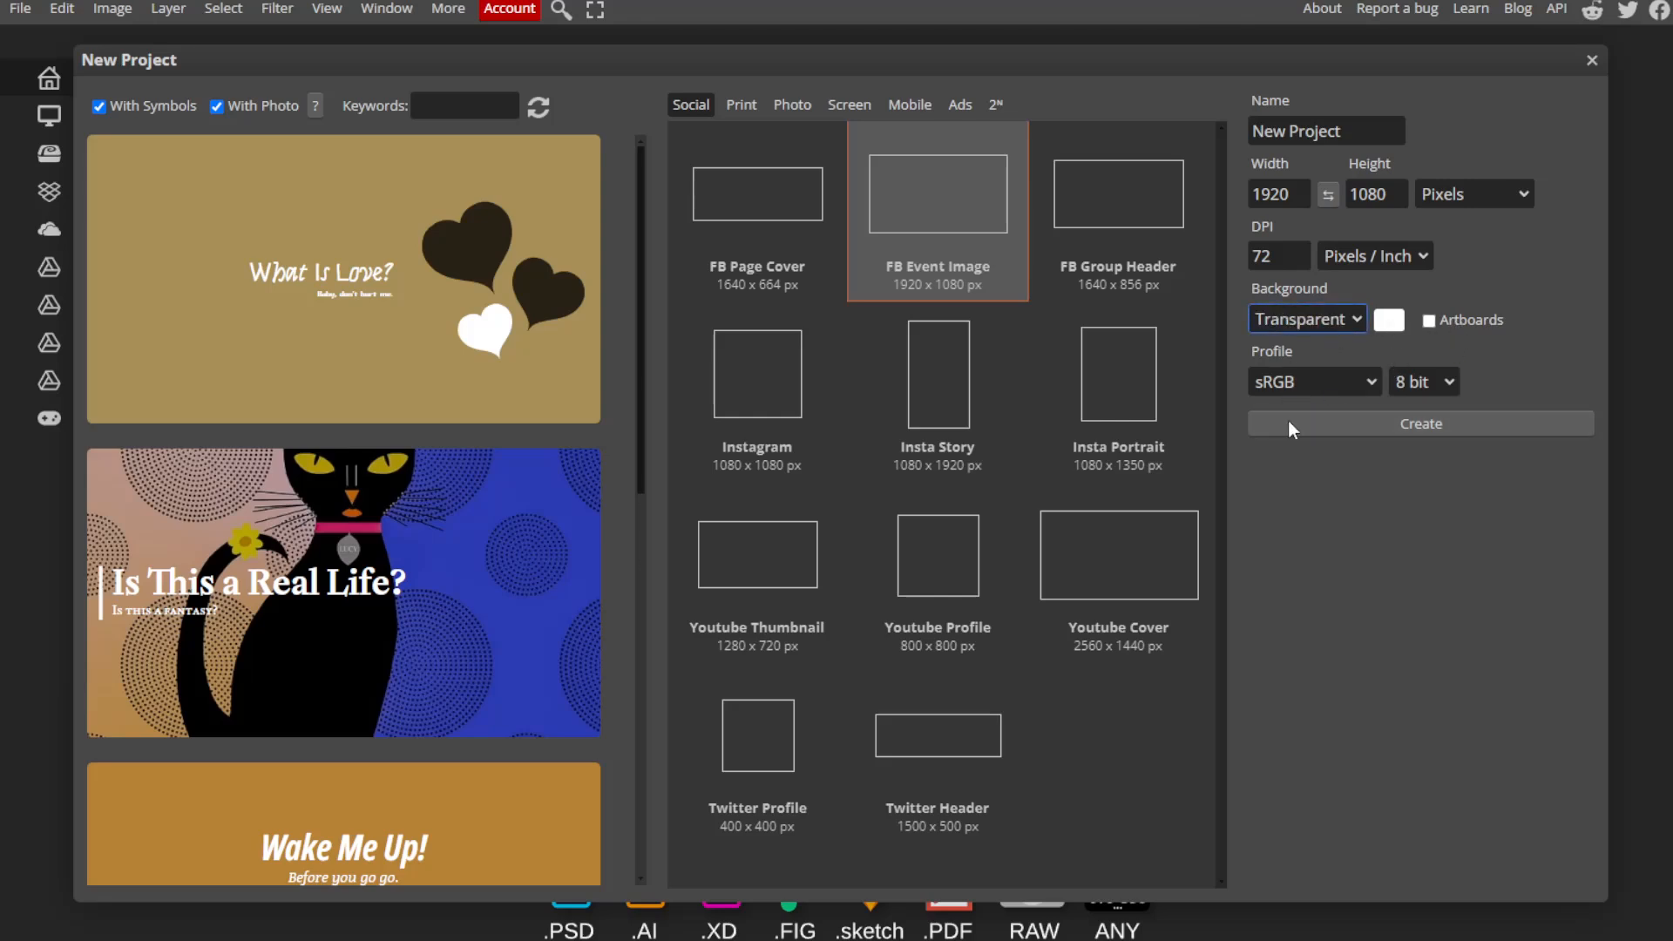
left_click(1301, 422)
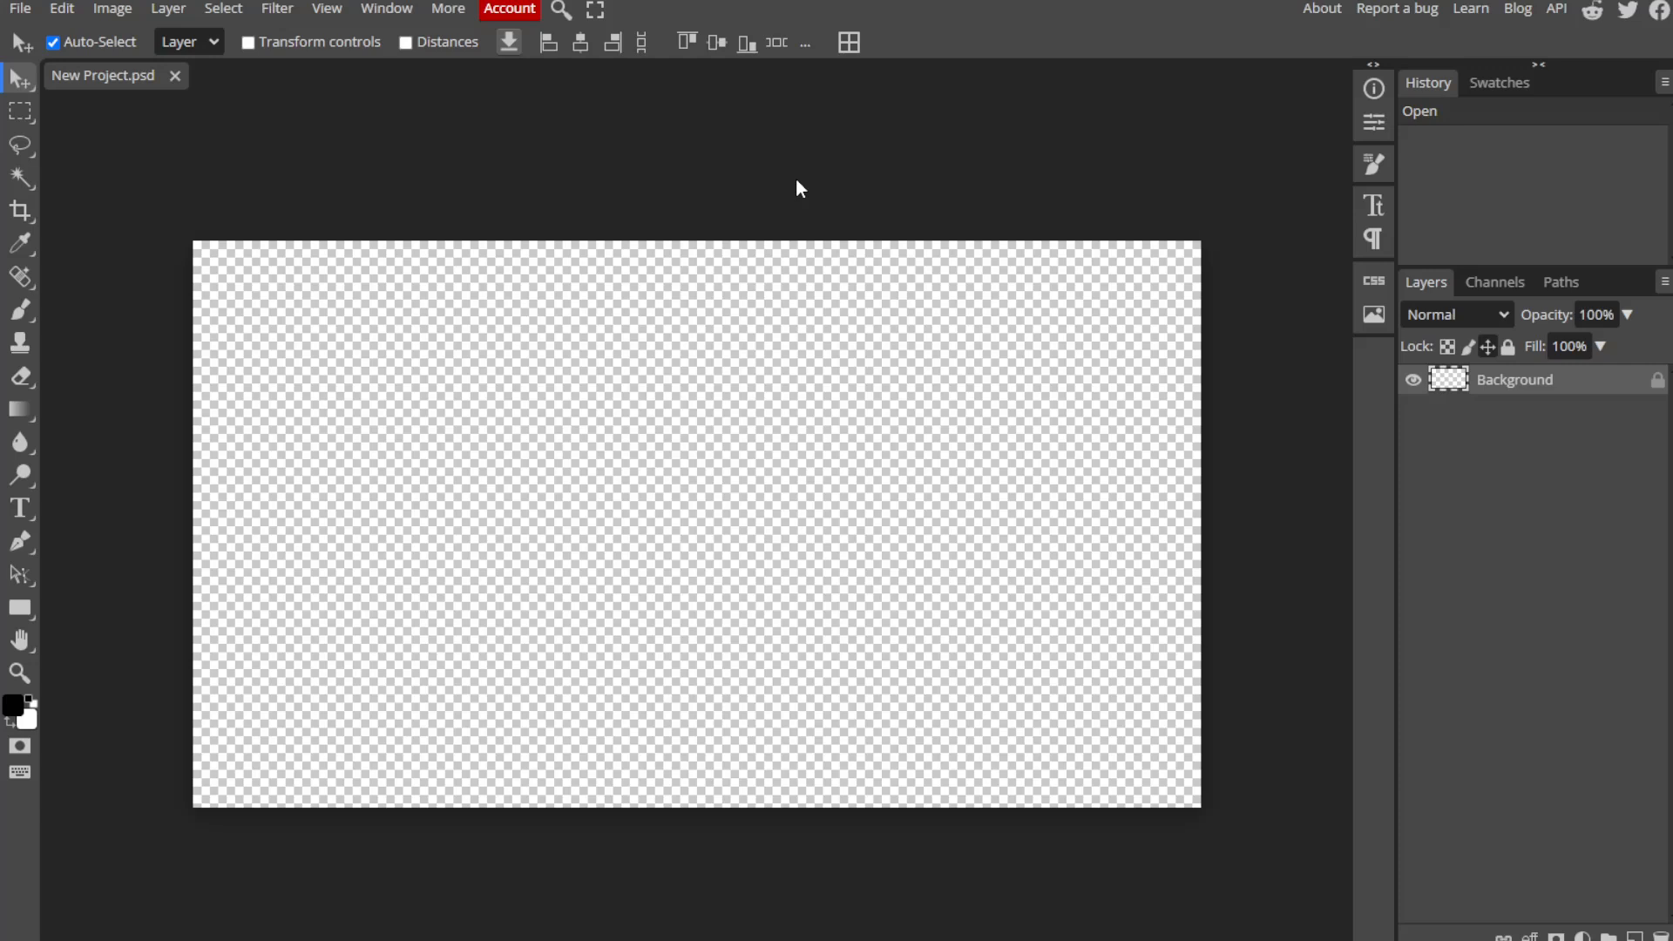
Try a linear black-to-white gradient across the full width of the Background layer and undo it.
left_click(19, 410)
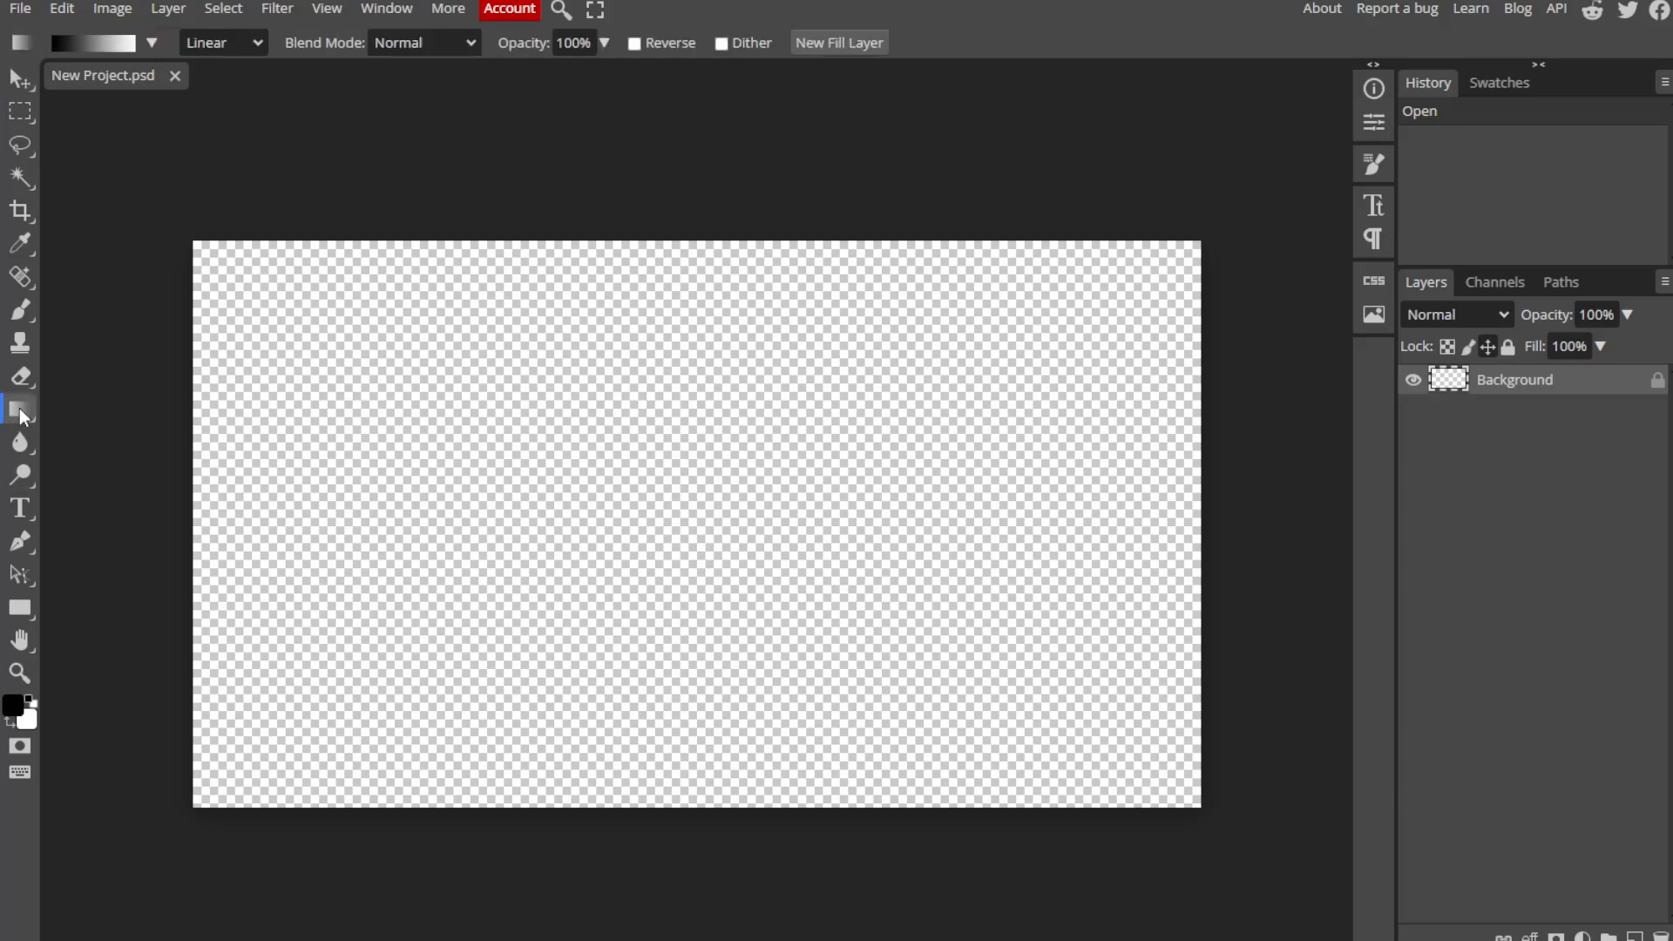
left_click_drag(194, 485, 1200, 504)
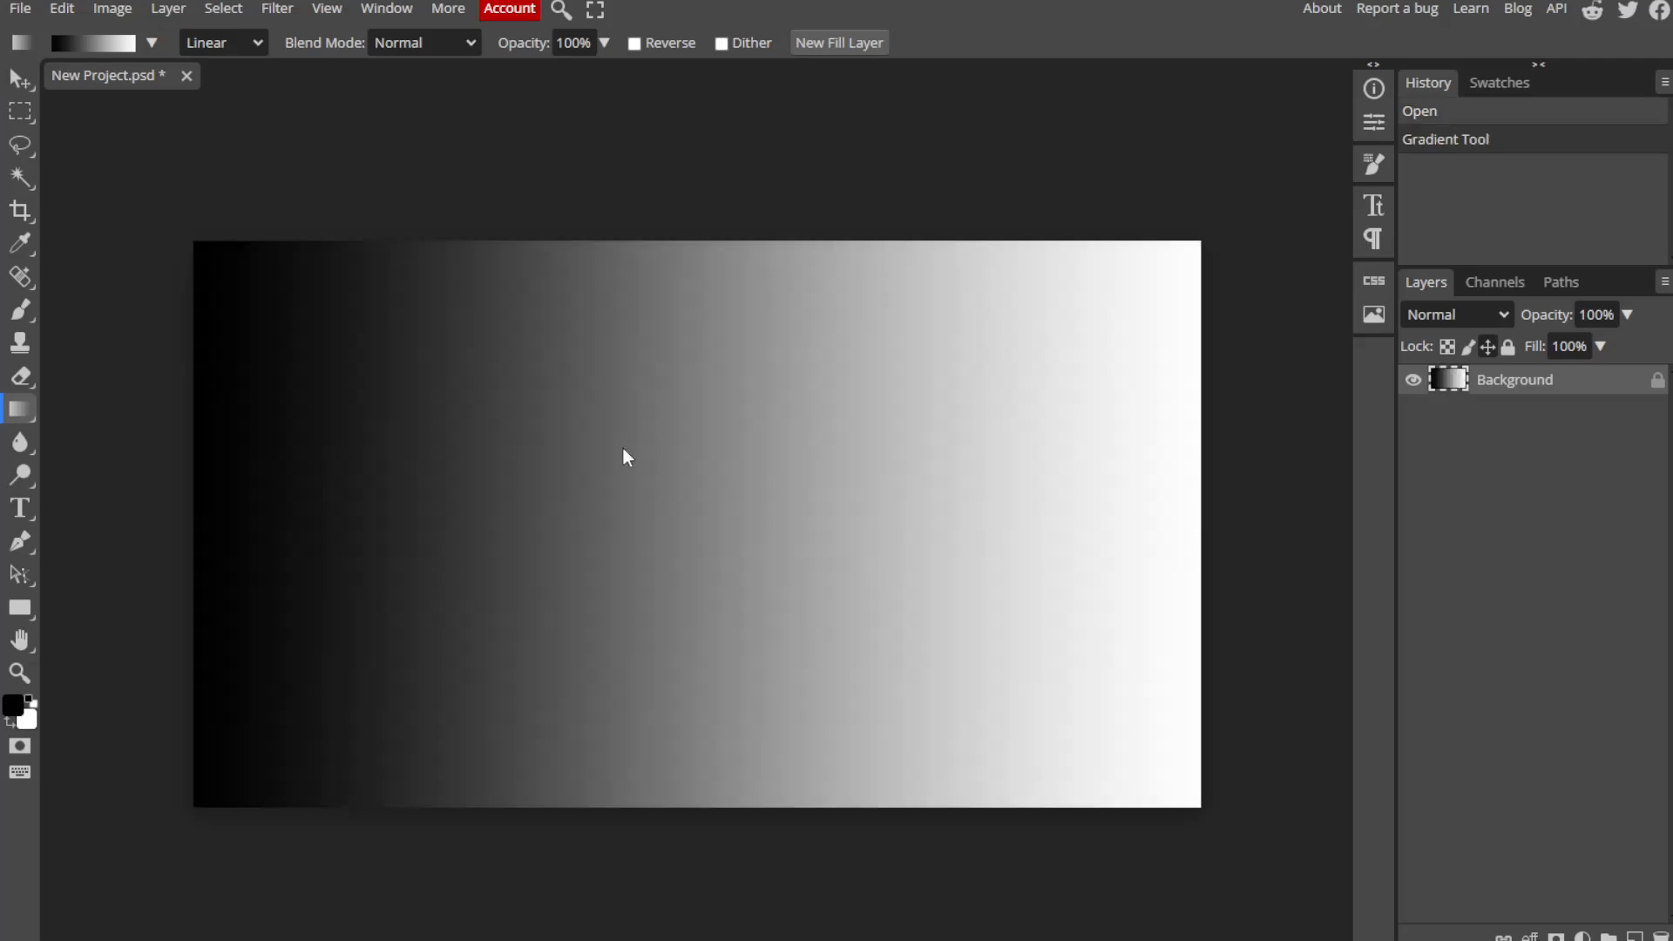
key("ctrl+z")
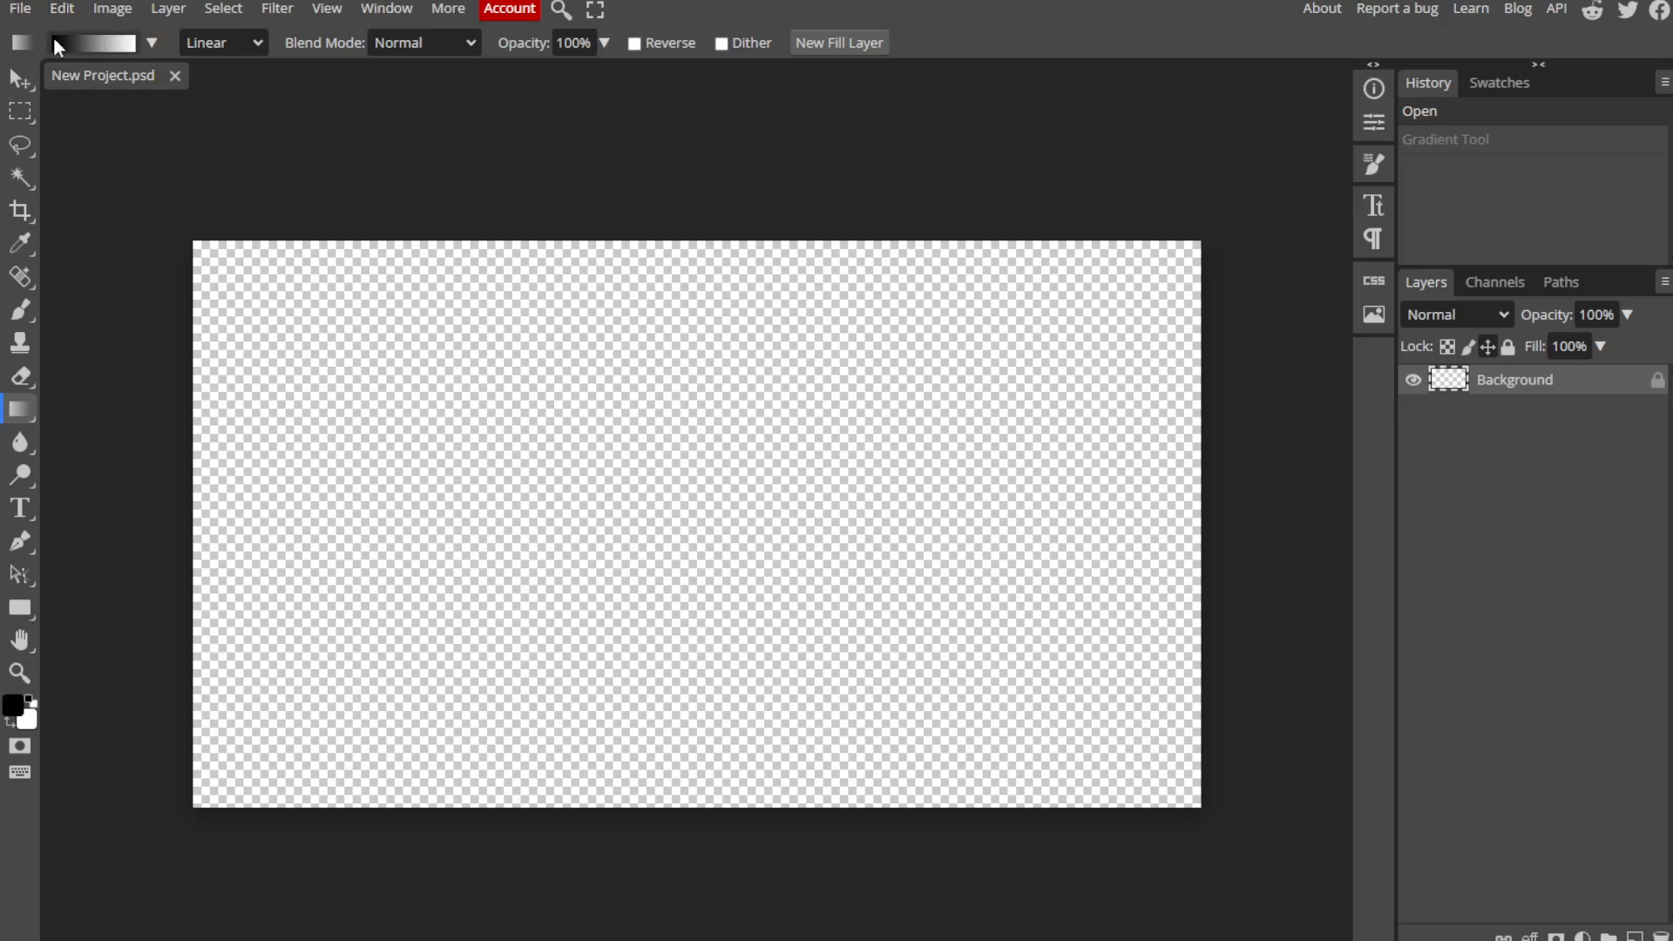
Add a red color stop at 9% to the gradient, and try it across the full canvas width before undoing the fill.
left_click(77, 43)
left_click_drag(187, 380, 336, 387)
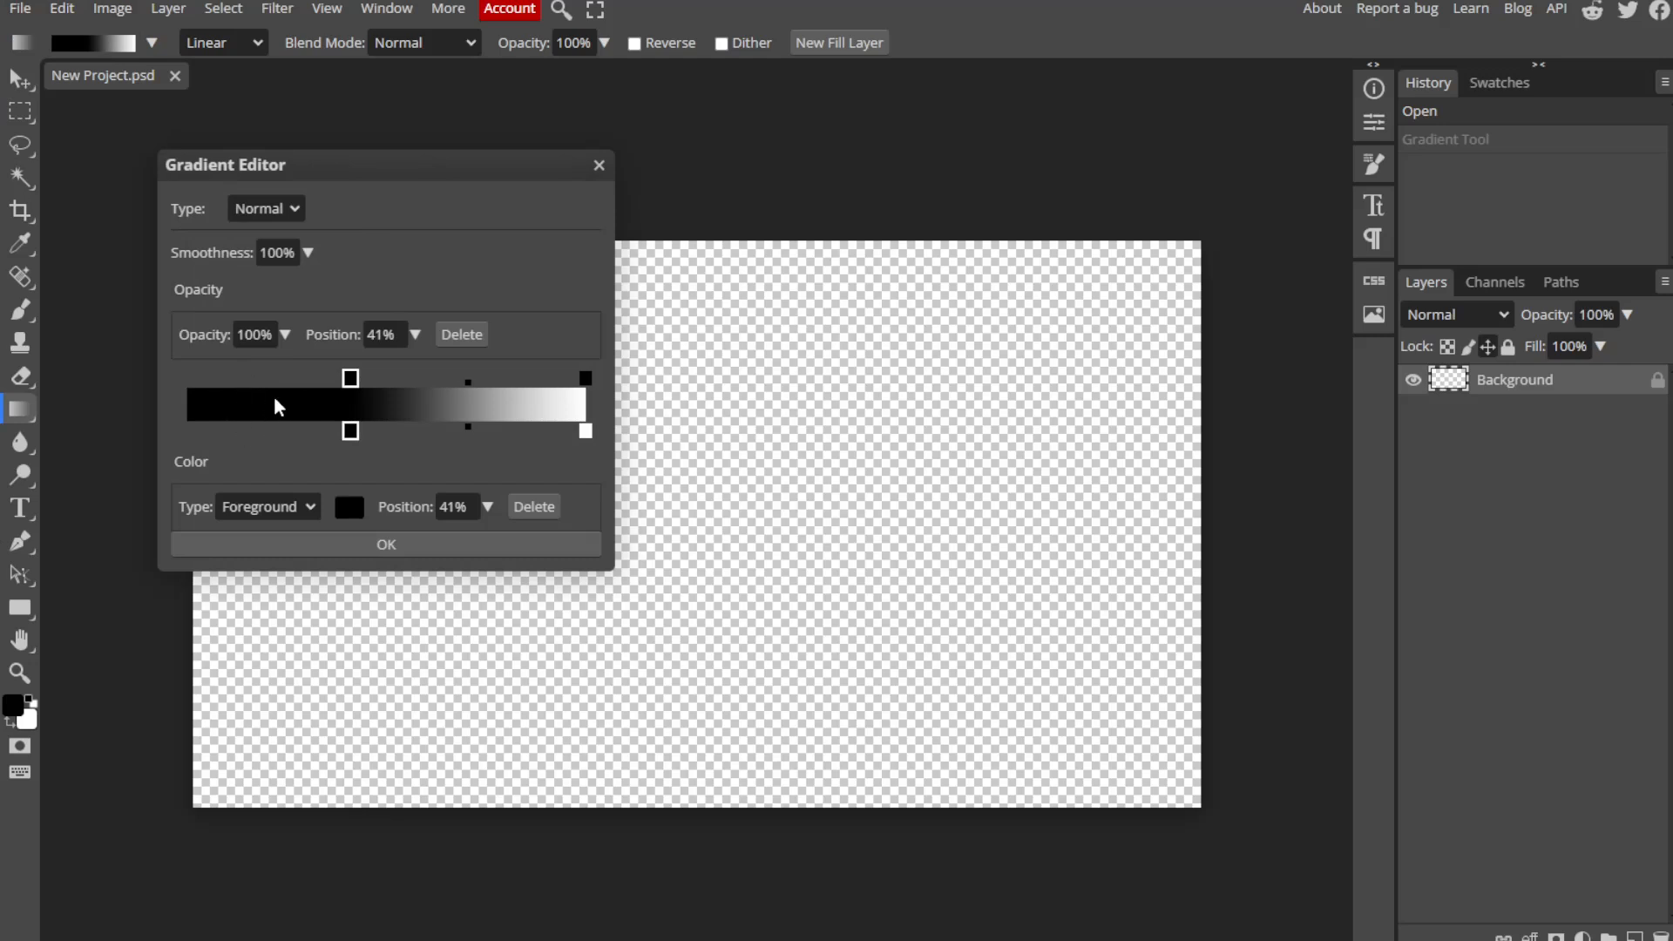
left_click_drag(344, 414, 186, 418)
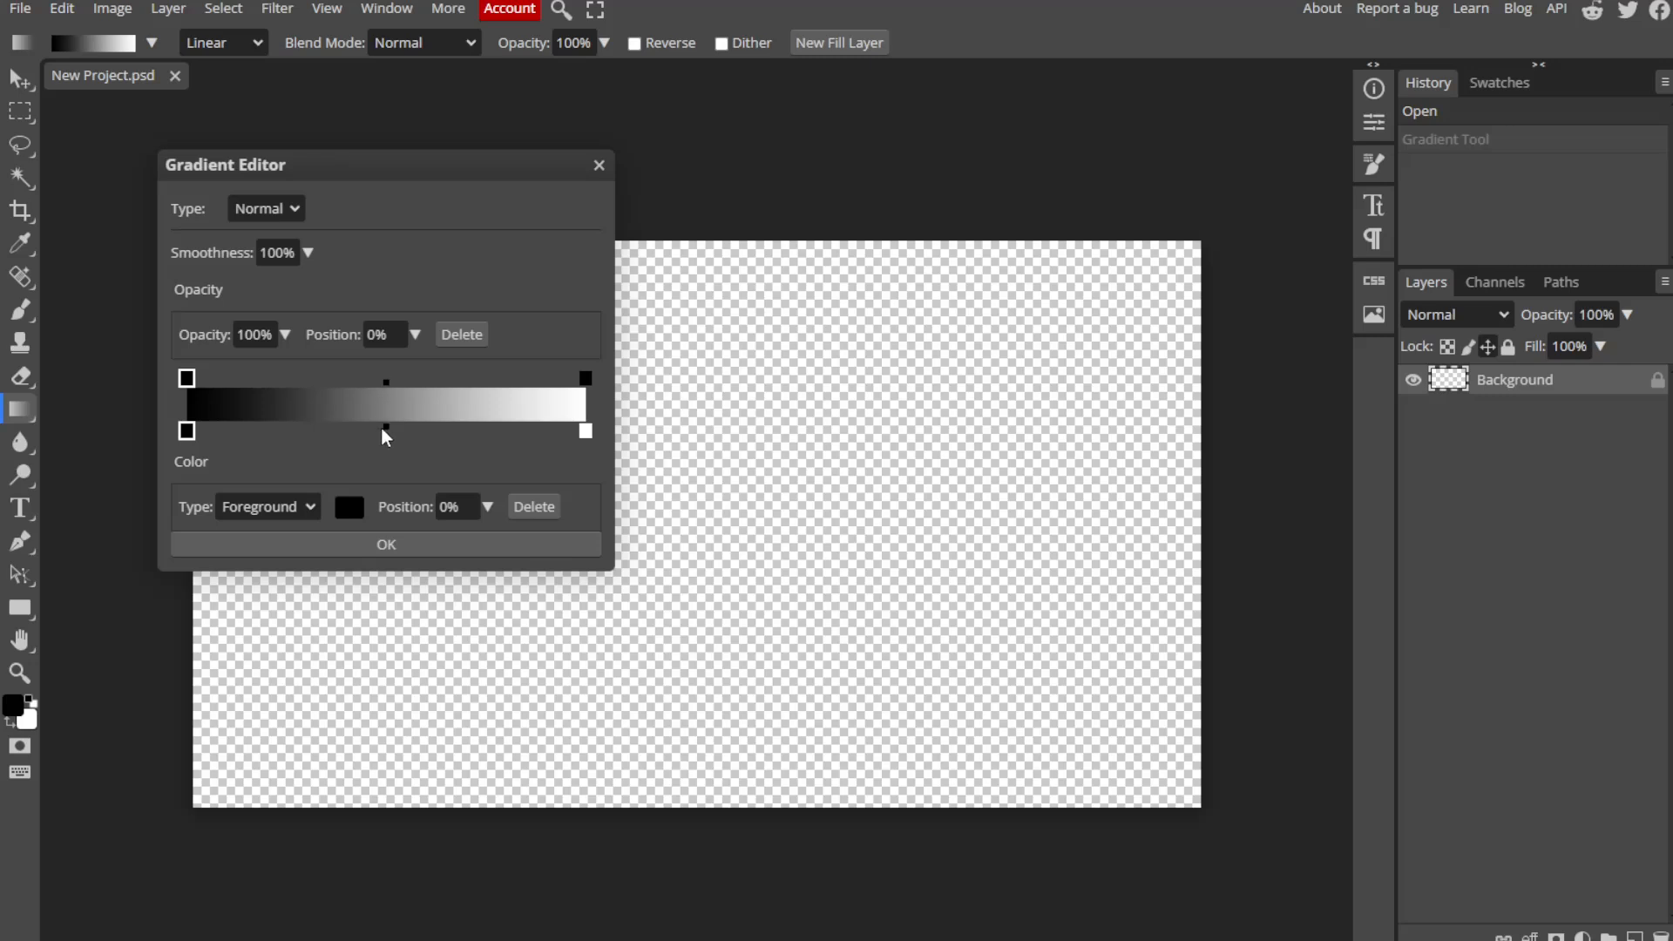
left_click(387, 431)
left_click_drag(389, 427, 221, 431)
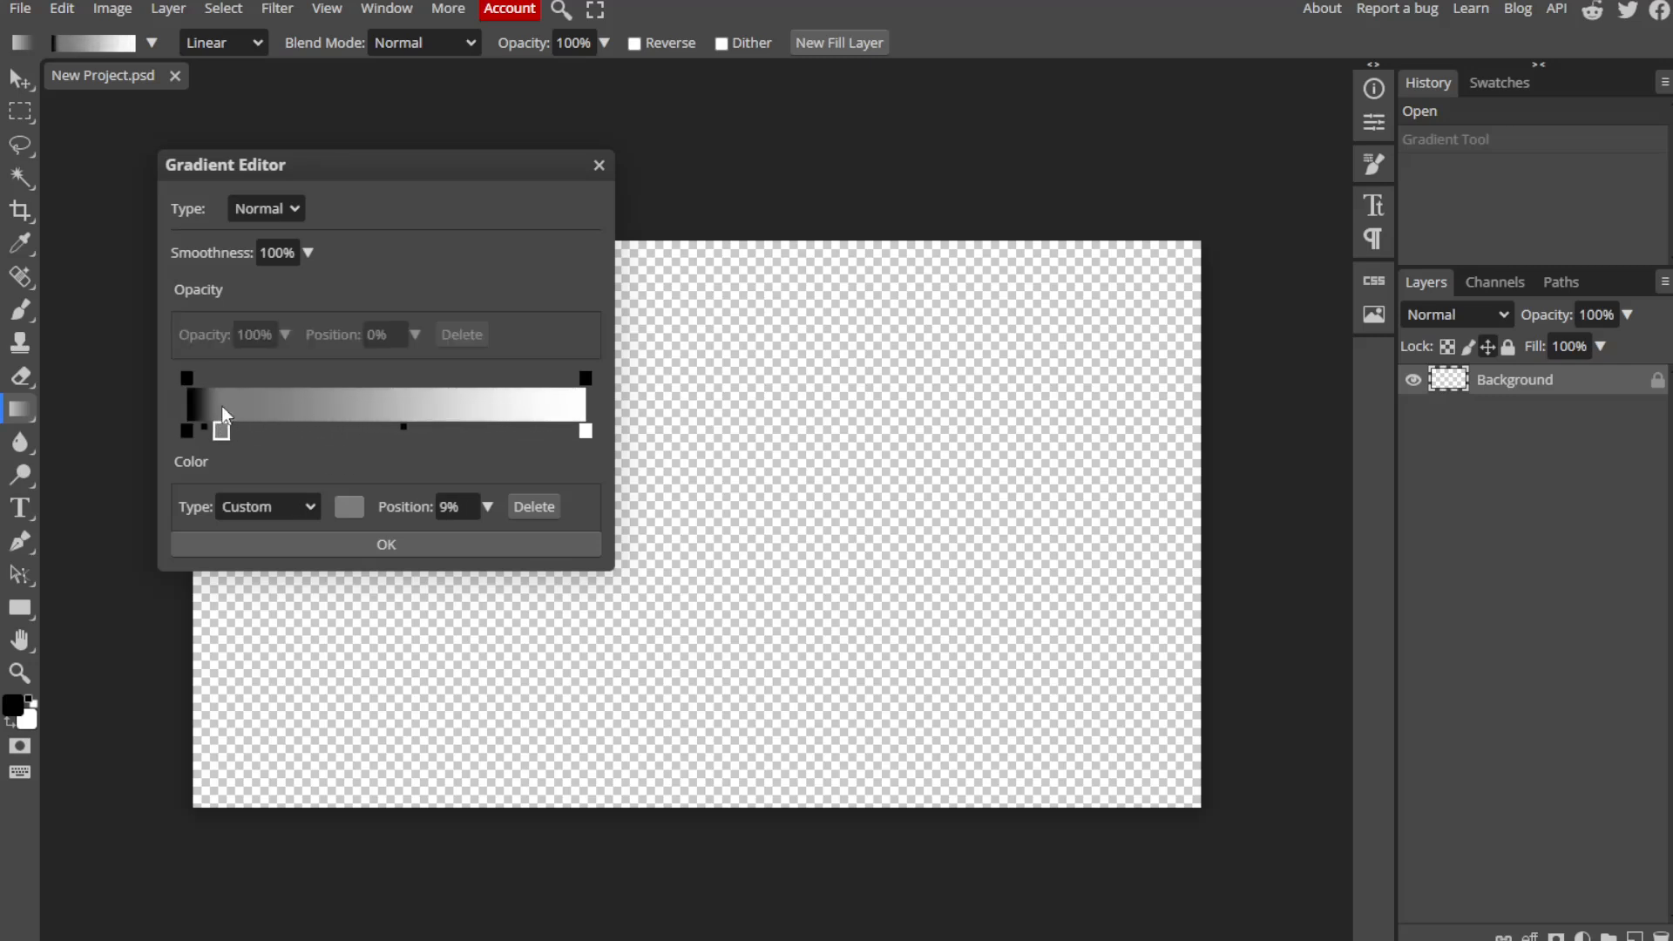
left_click(354, 510)
left_click_drag(354, 505, 580, 352)
left_click(770, 368)
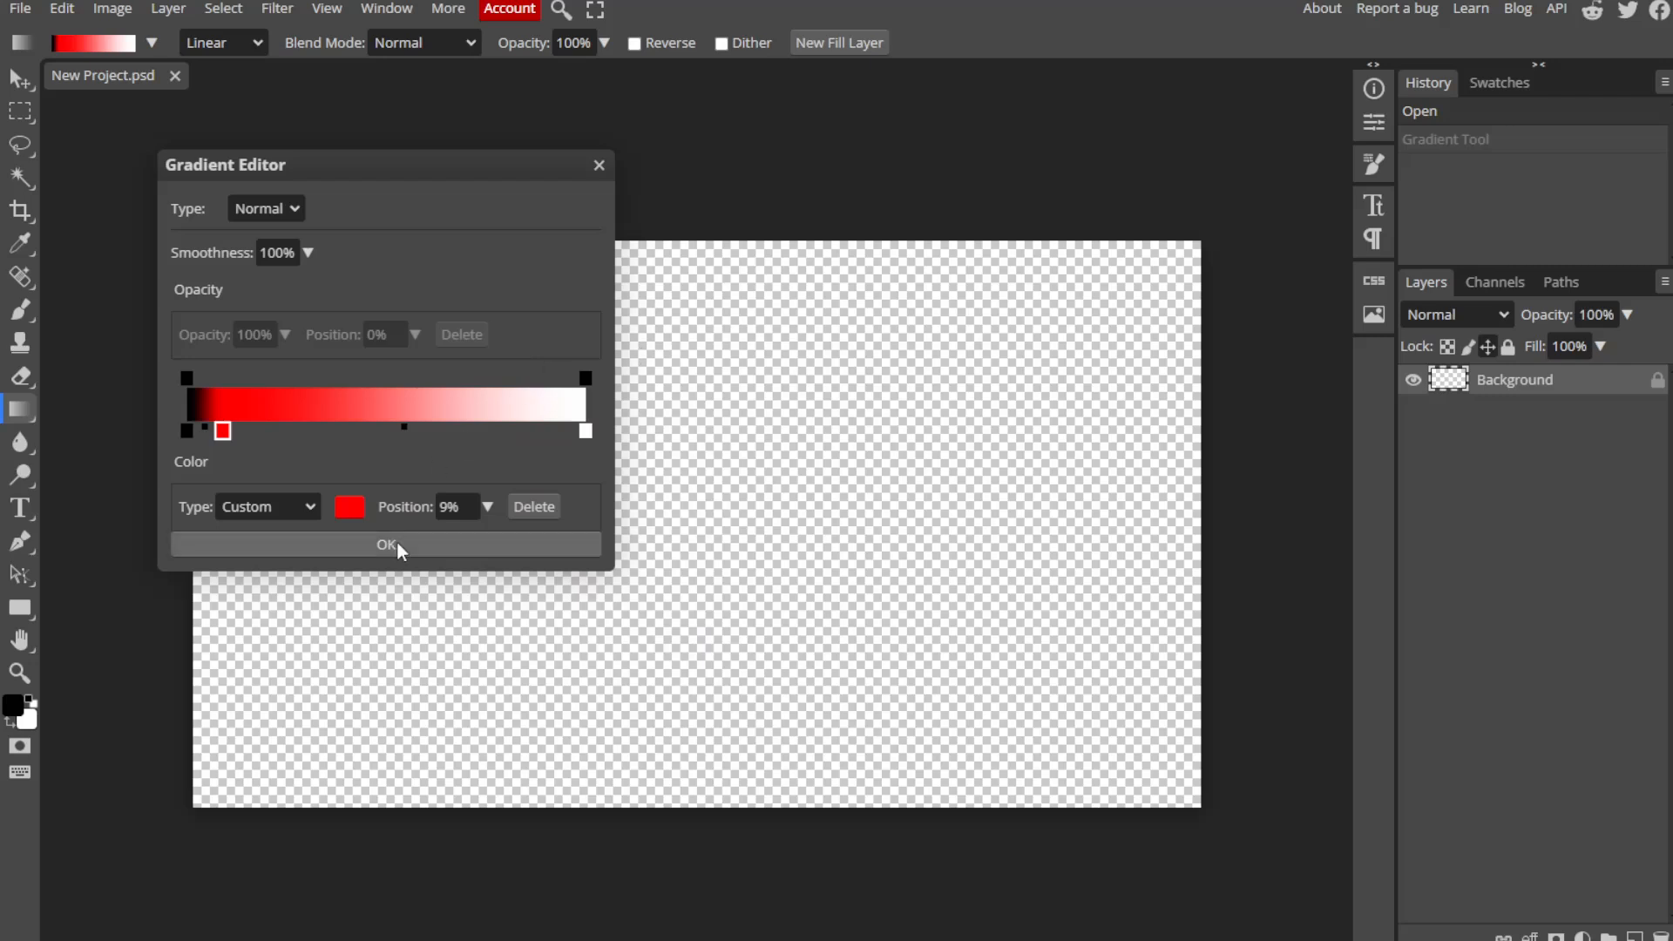
left_click(396, 541)
left_click_drag(183, 508, 1199, 526)
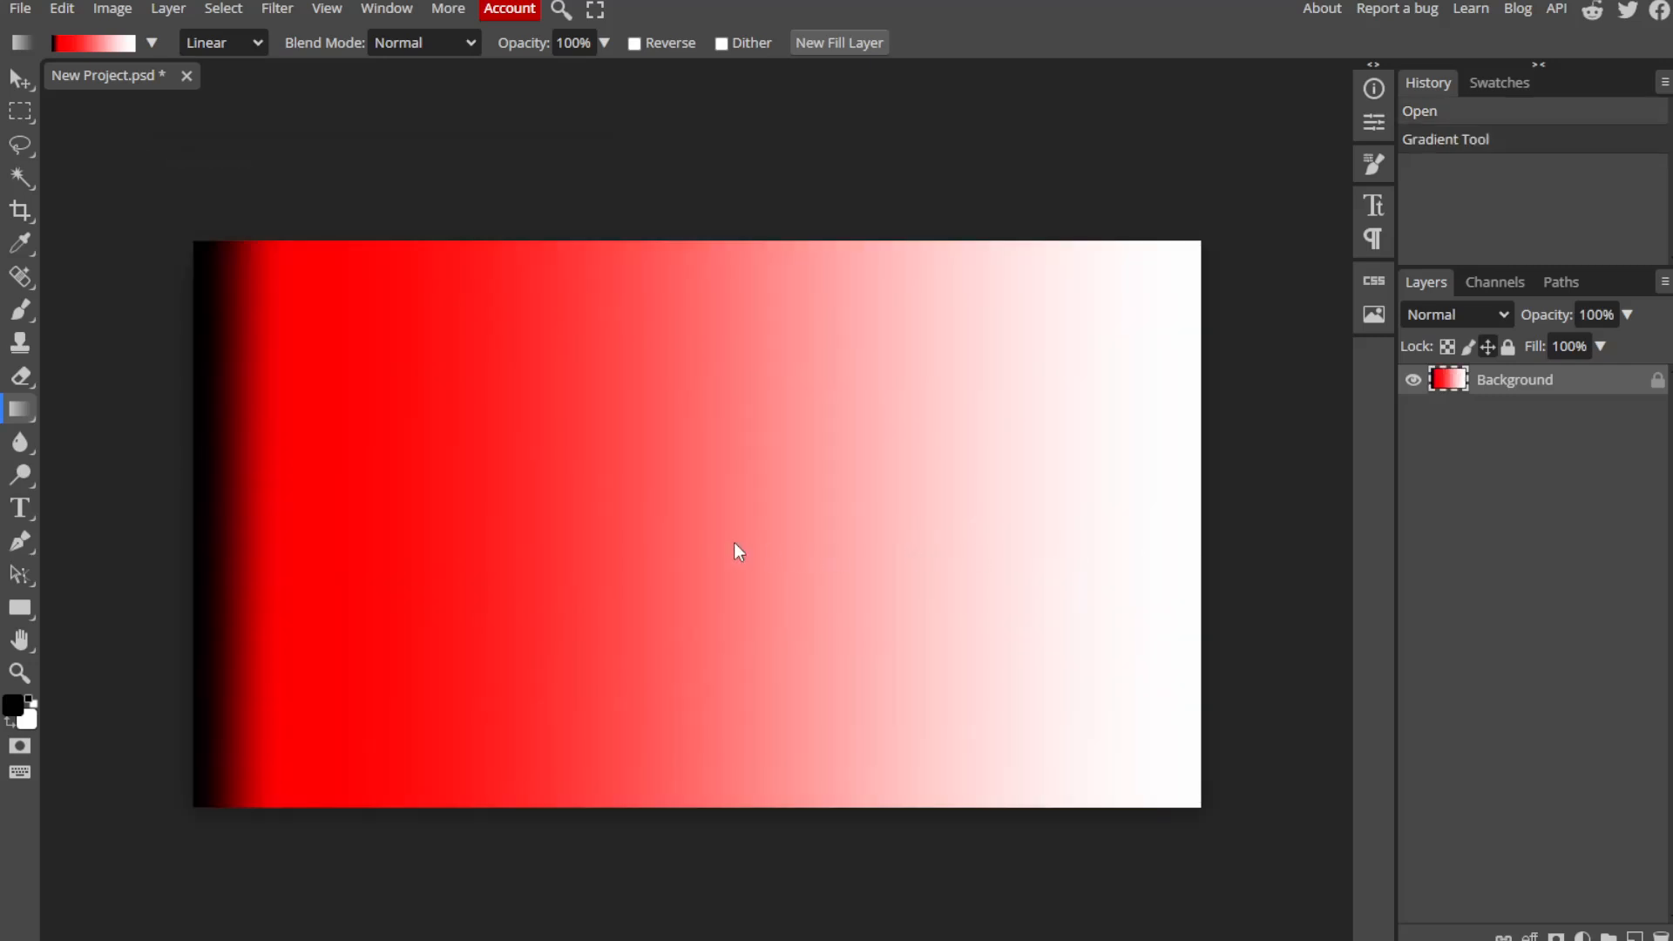
key("ctrl+z")
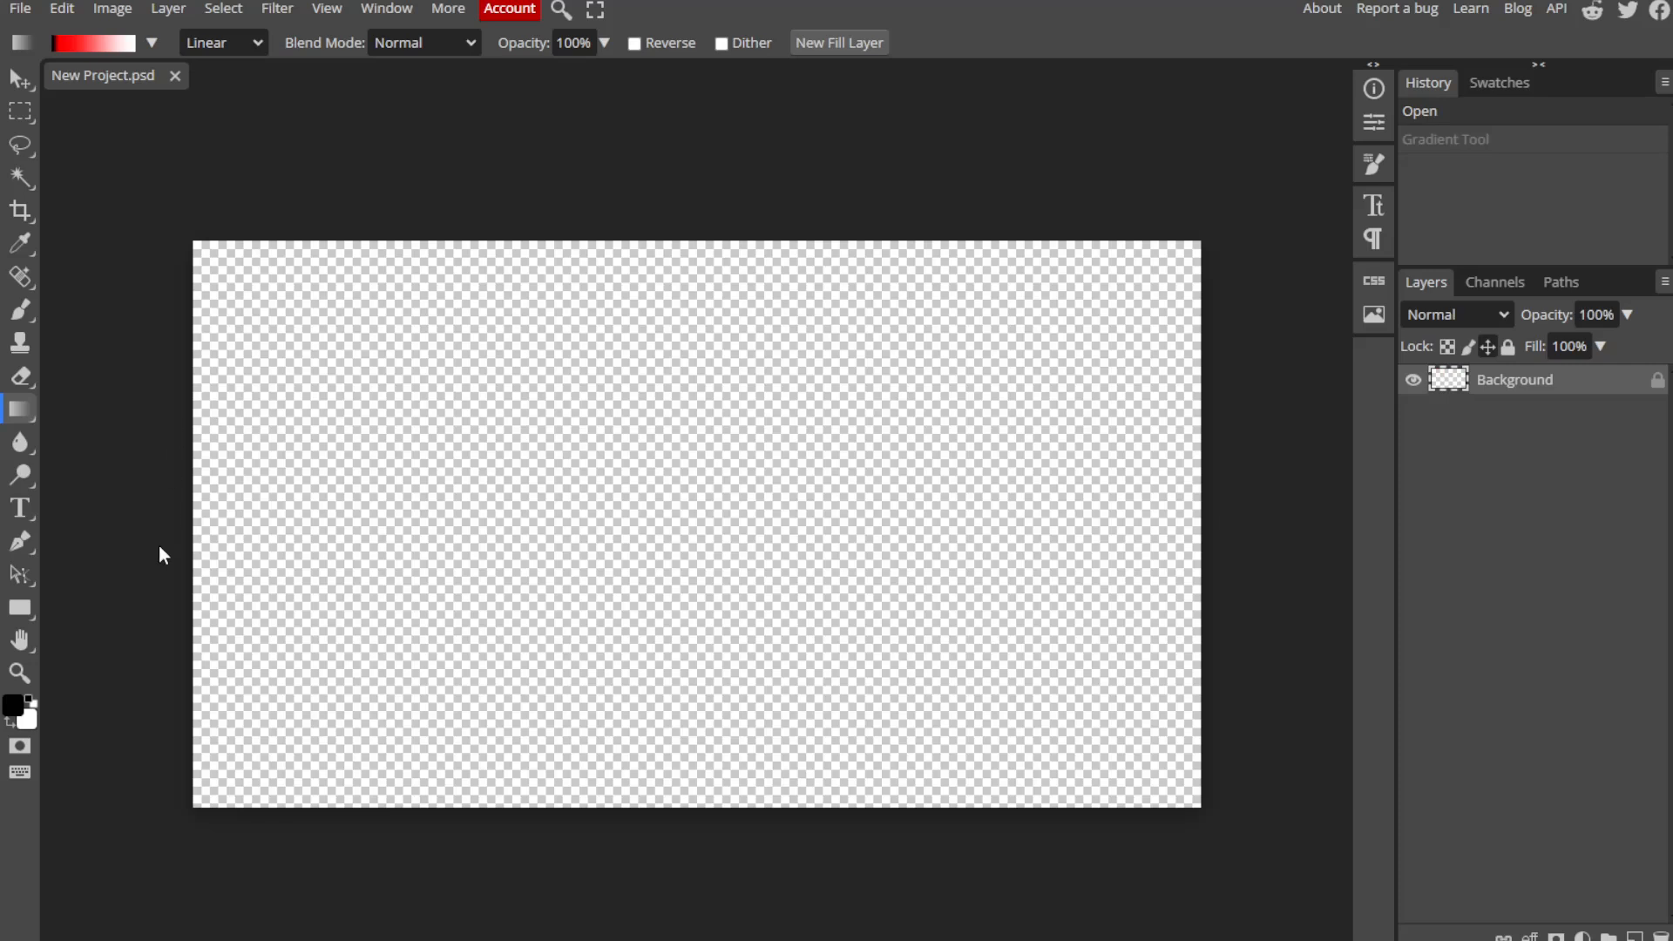
Try the Blur tool at 50% strength on the empty canvas and undo it.
left_click(10, 446)
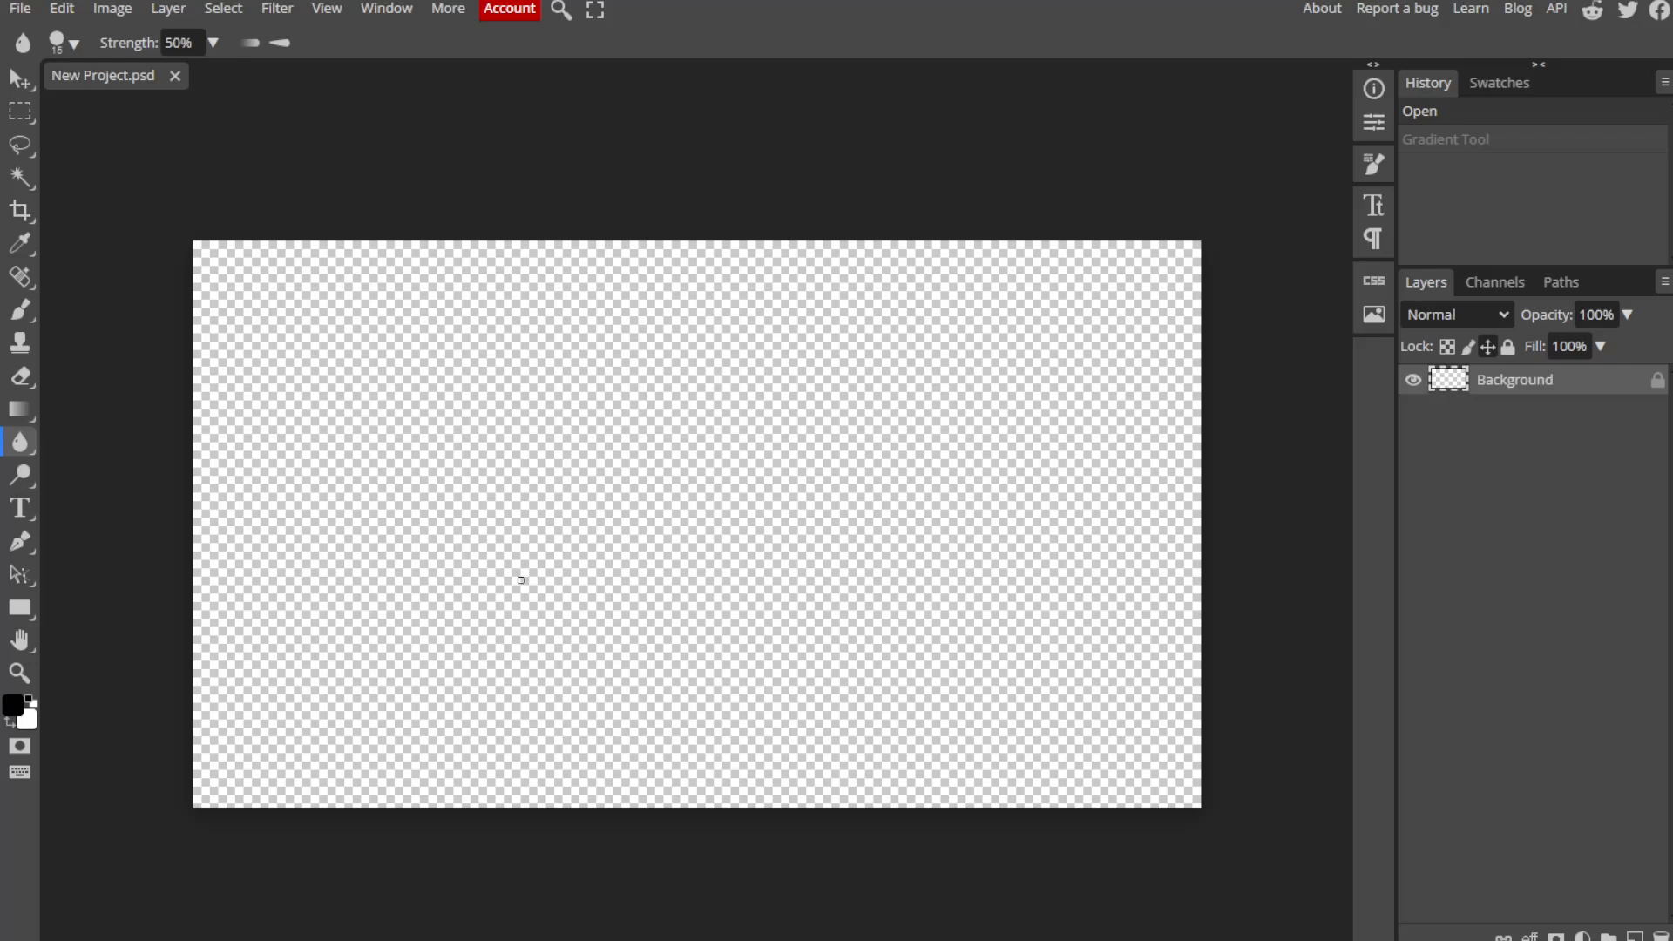
left_click(534, 552)
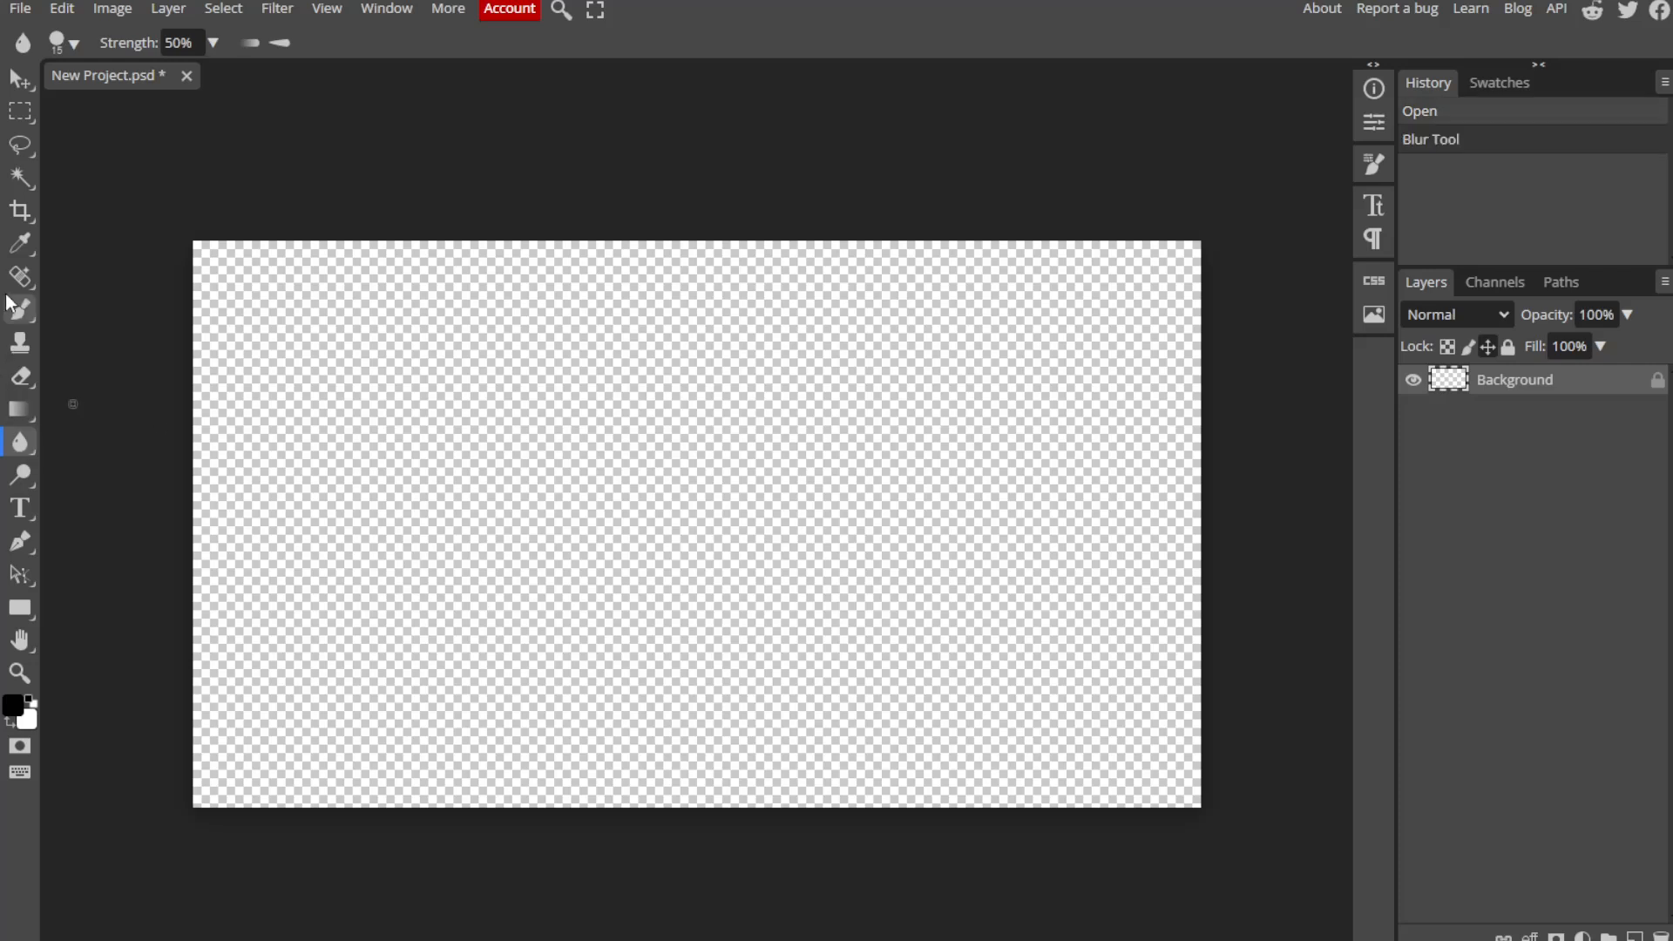
key("ctrl+z")
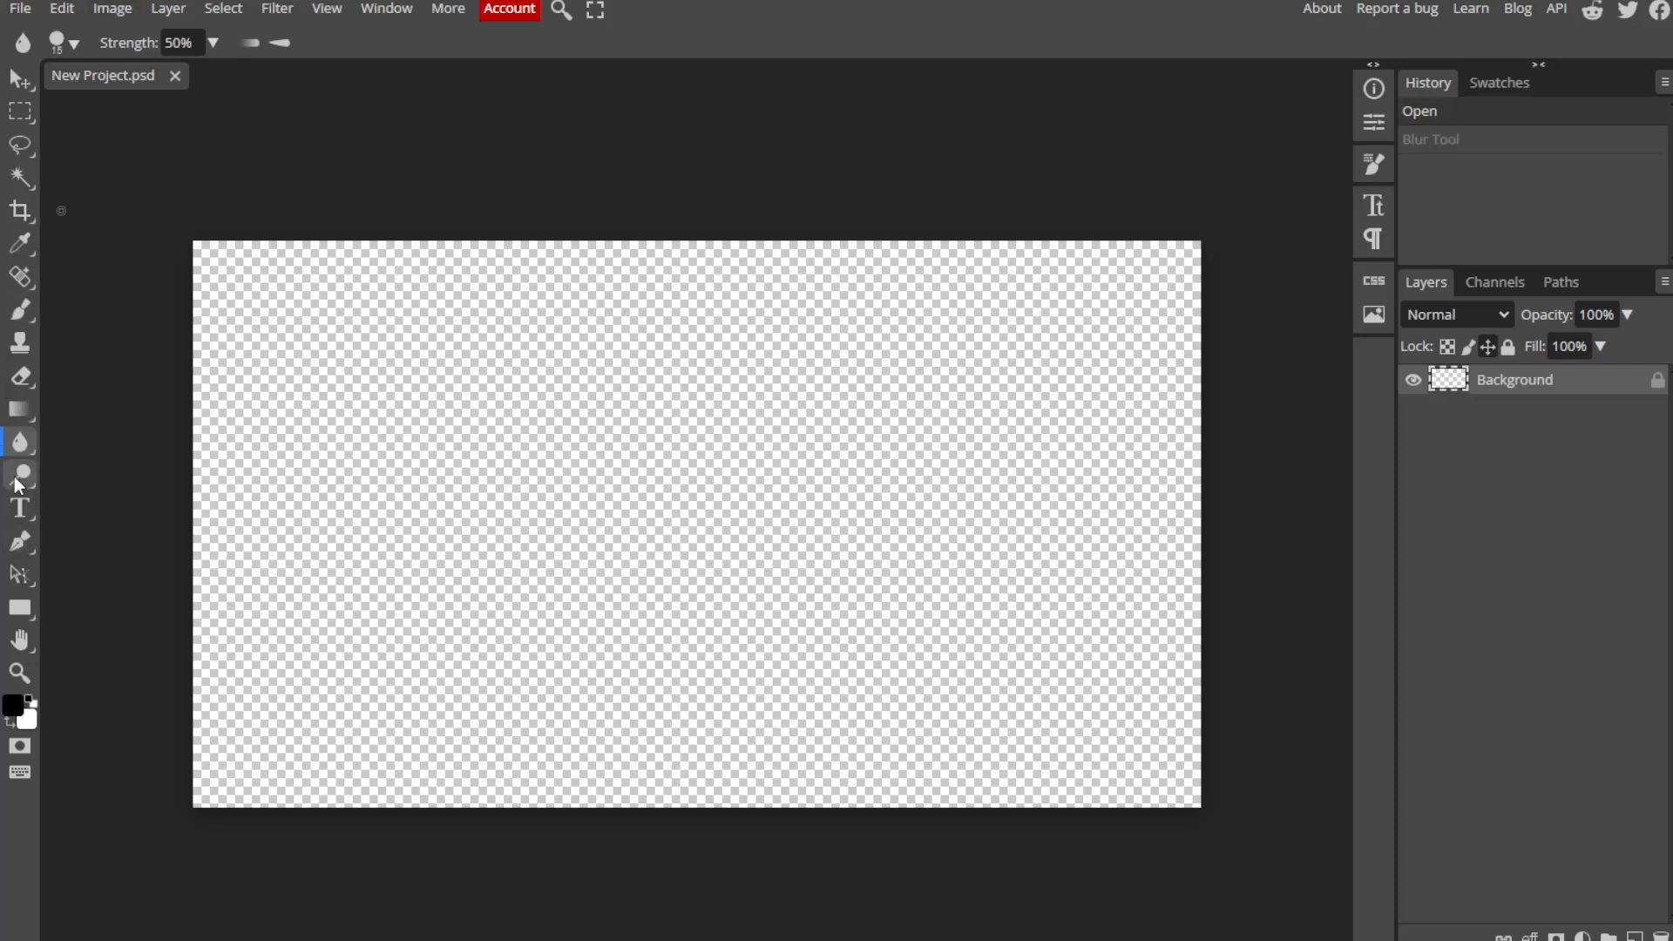
Add a 350 px DejaVu Sans text layer reading "Is it Really" on one line and "That Good?" on the next.
left_click(20, 521)
left_click(352, 412)
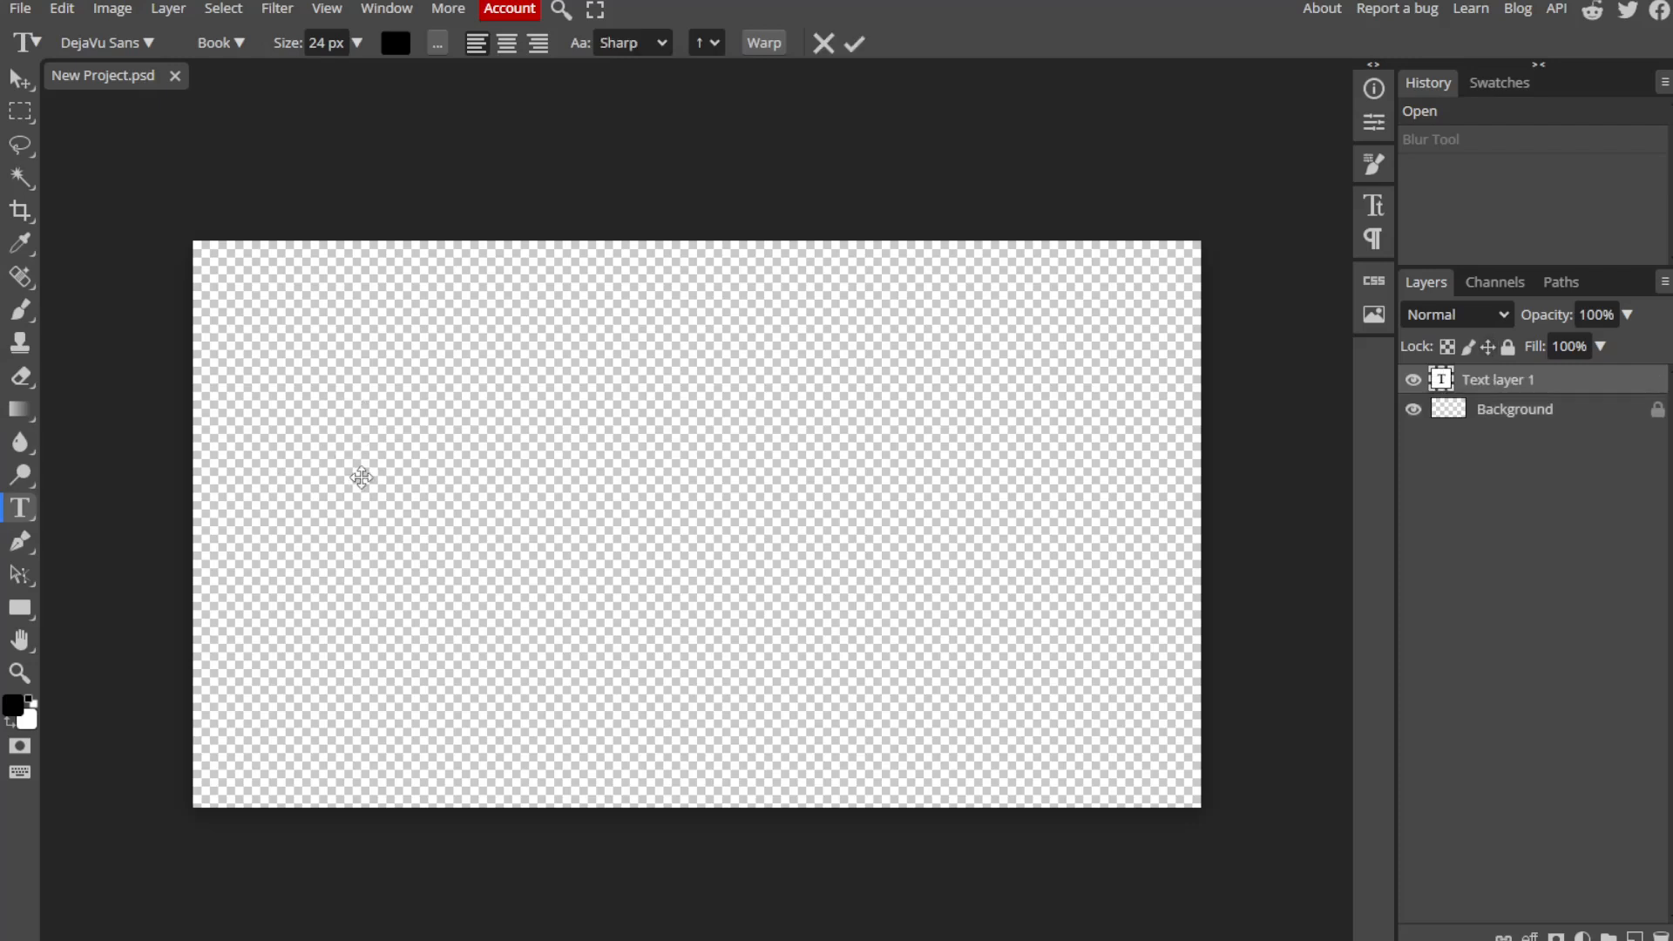
type("Text")
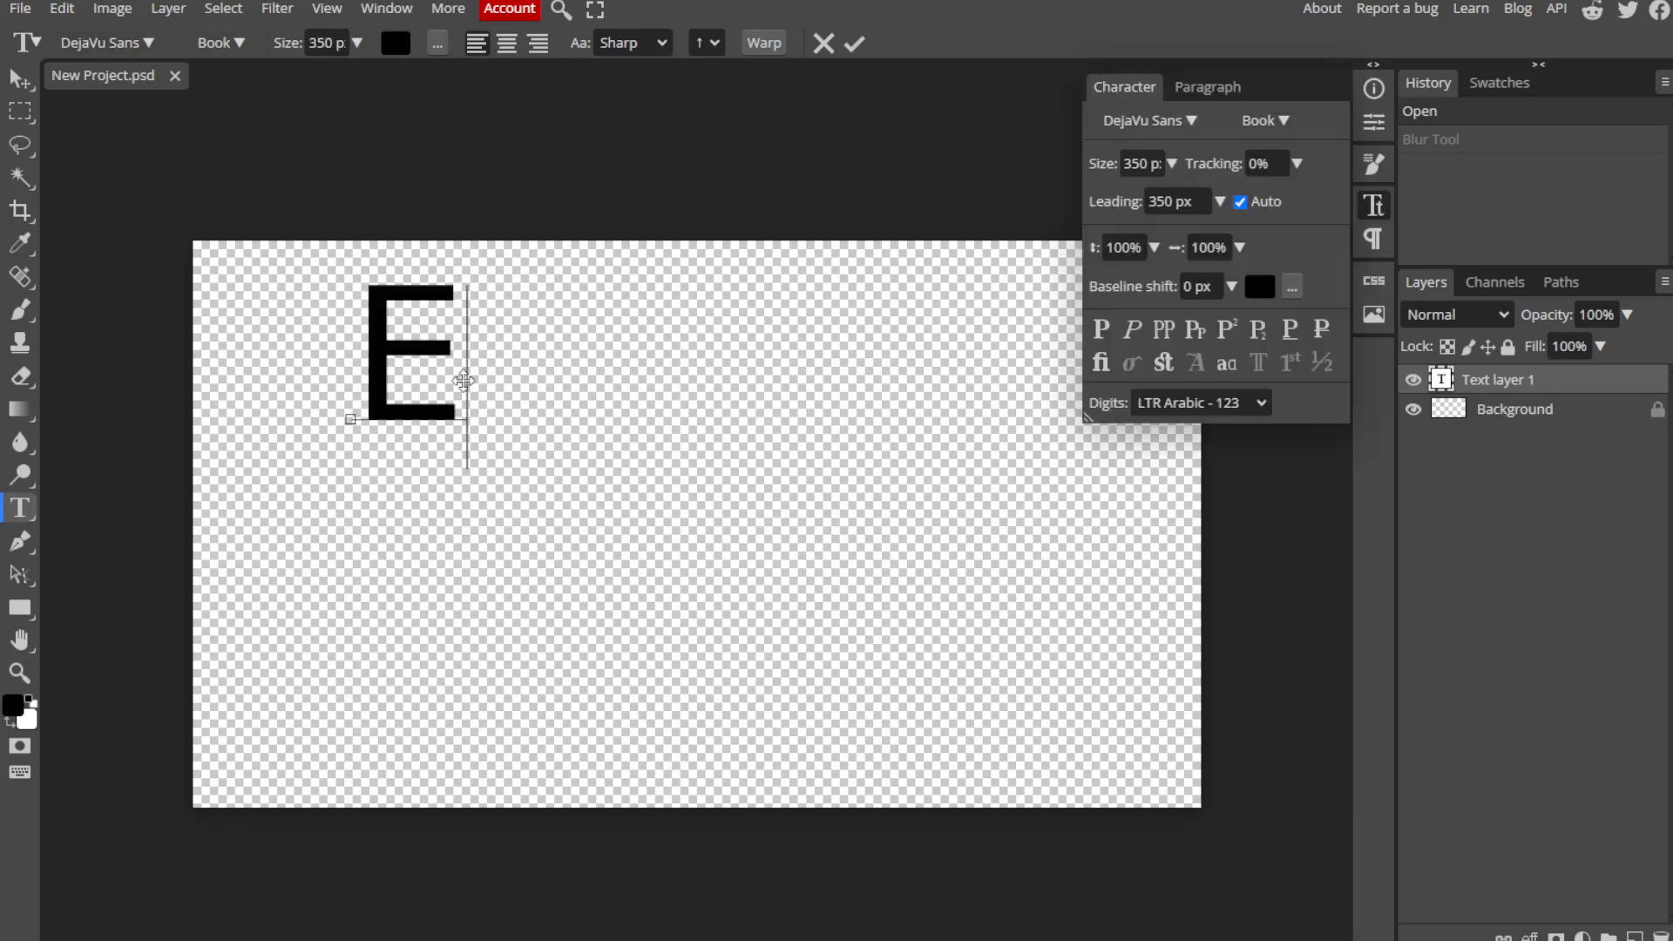
type("xam")
key("BackSpace")
key("BackSpace")
key("BackSpace")
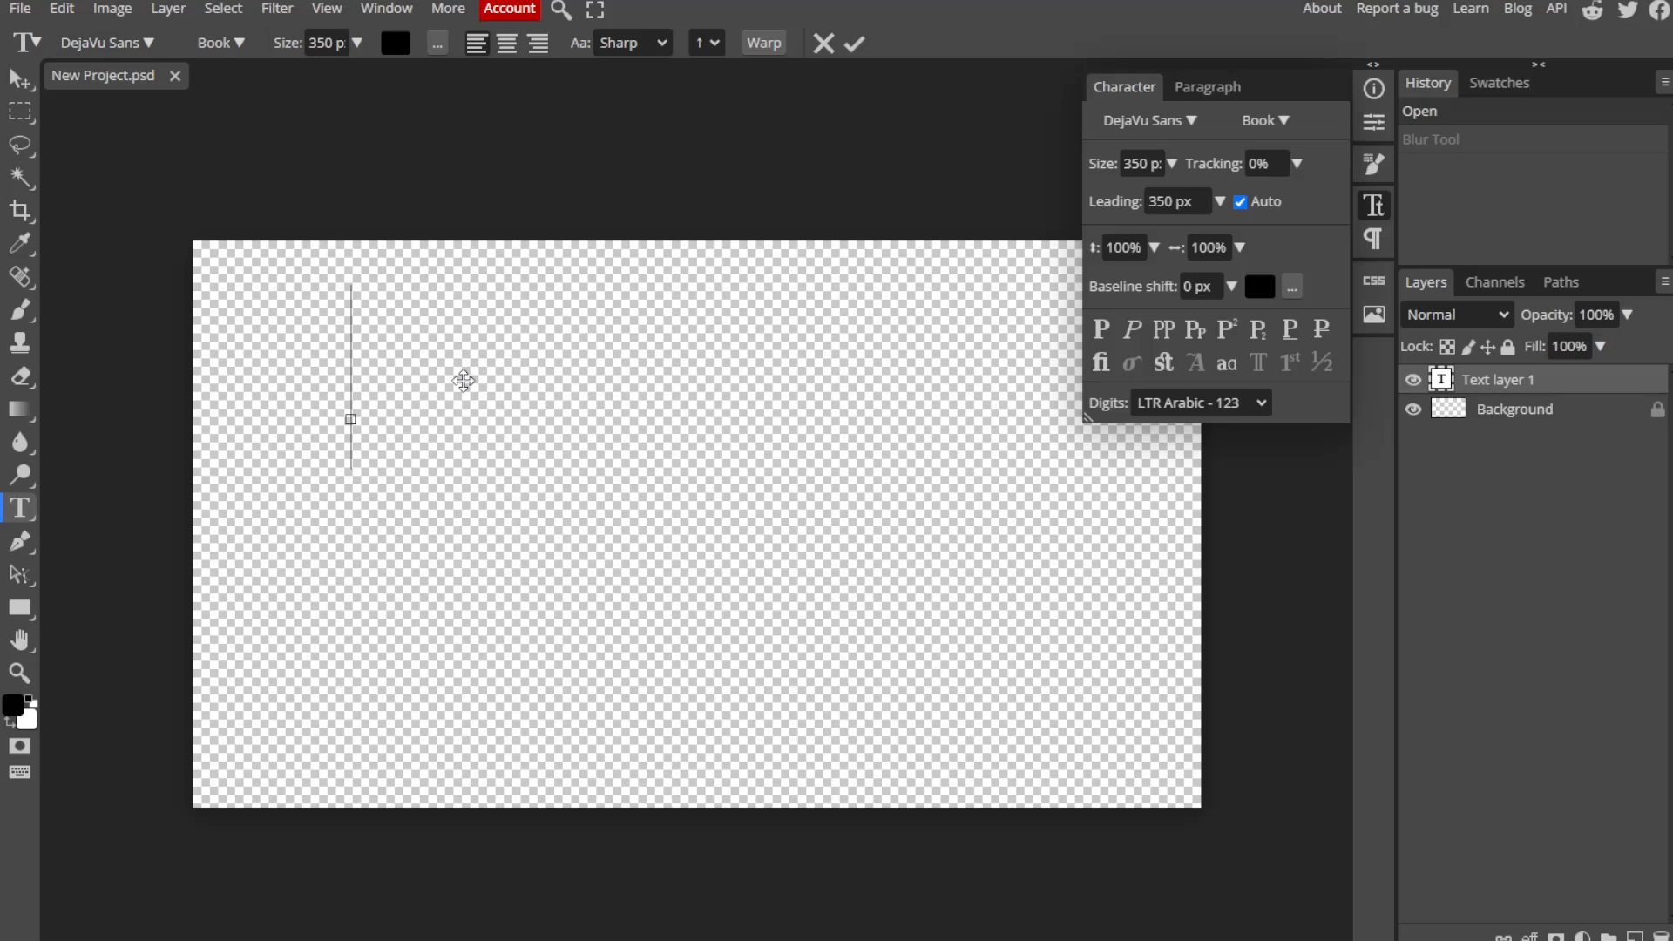
type("Is it Real")
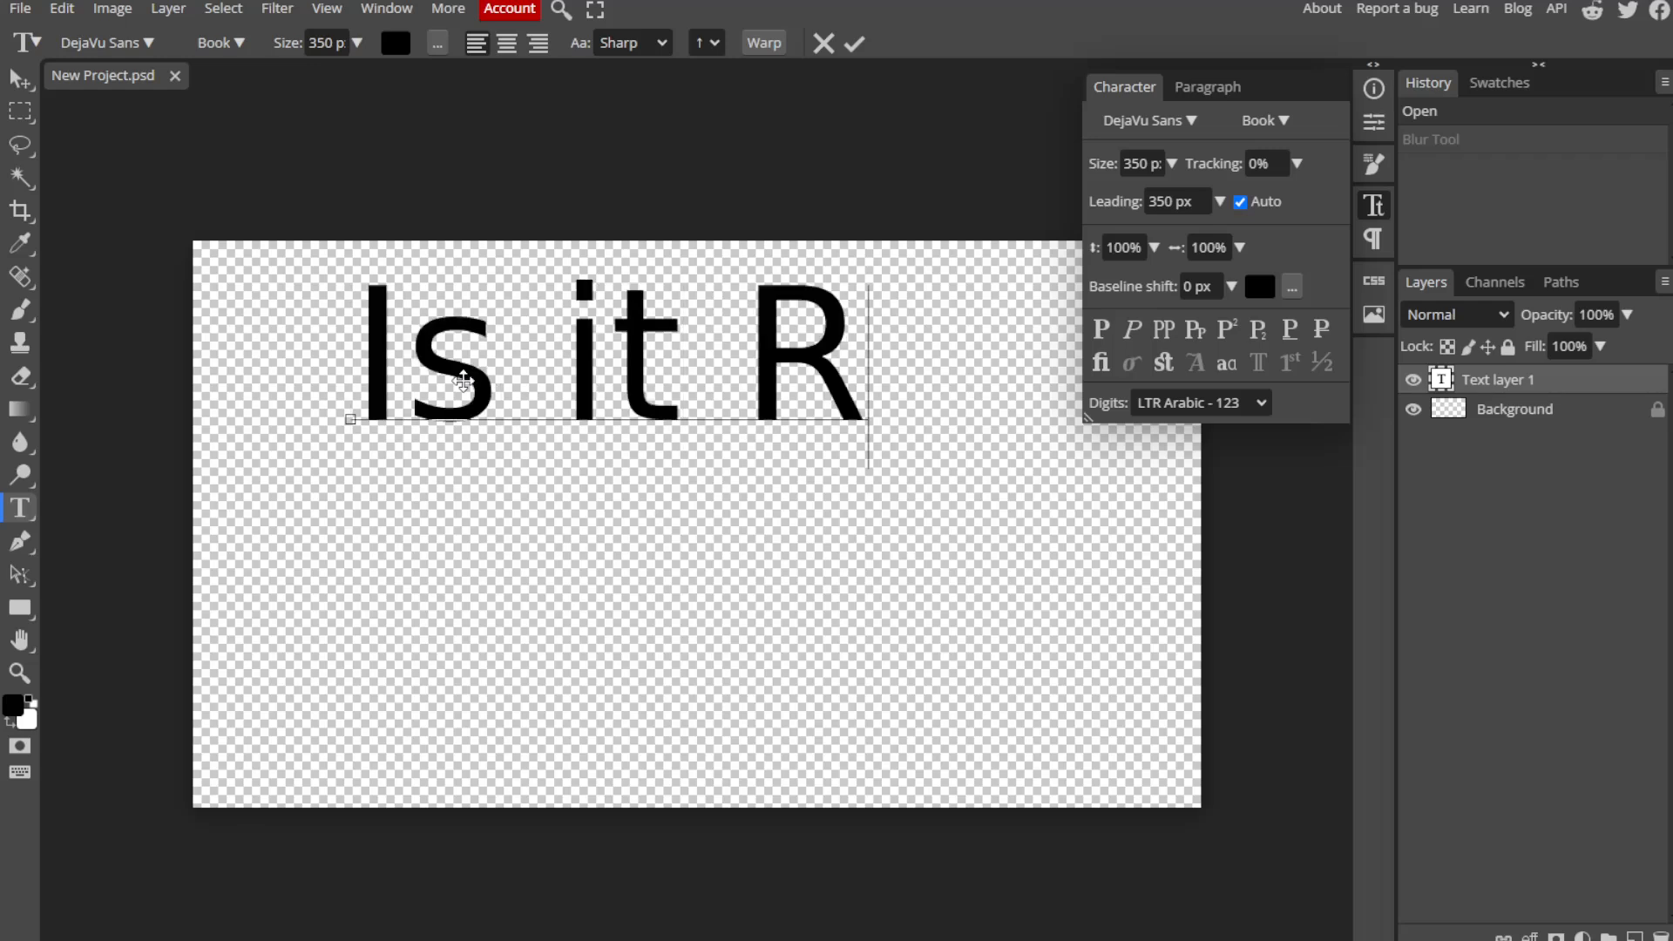
key("Return")
type("That ")
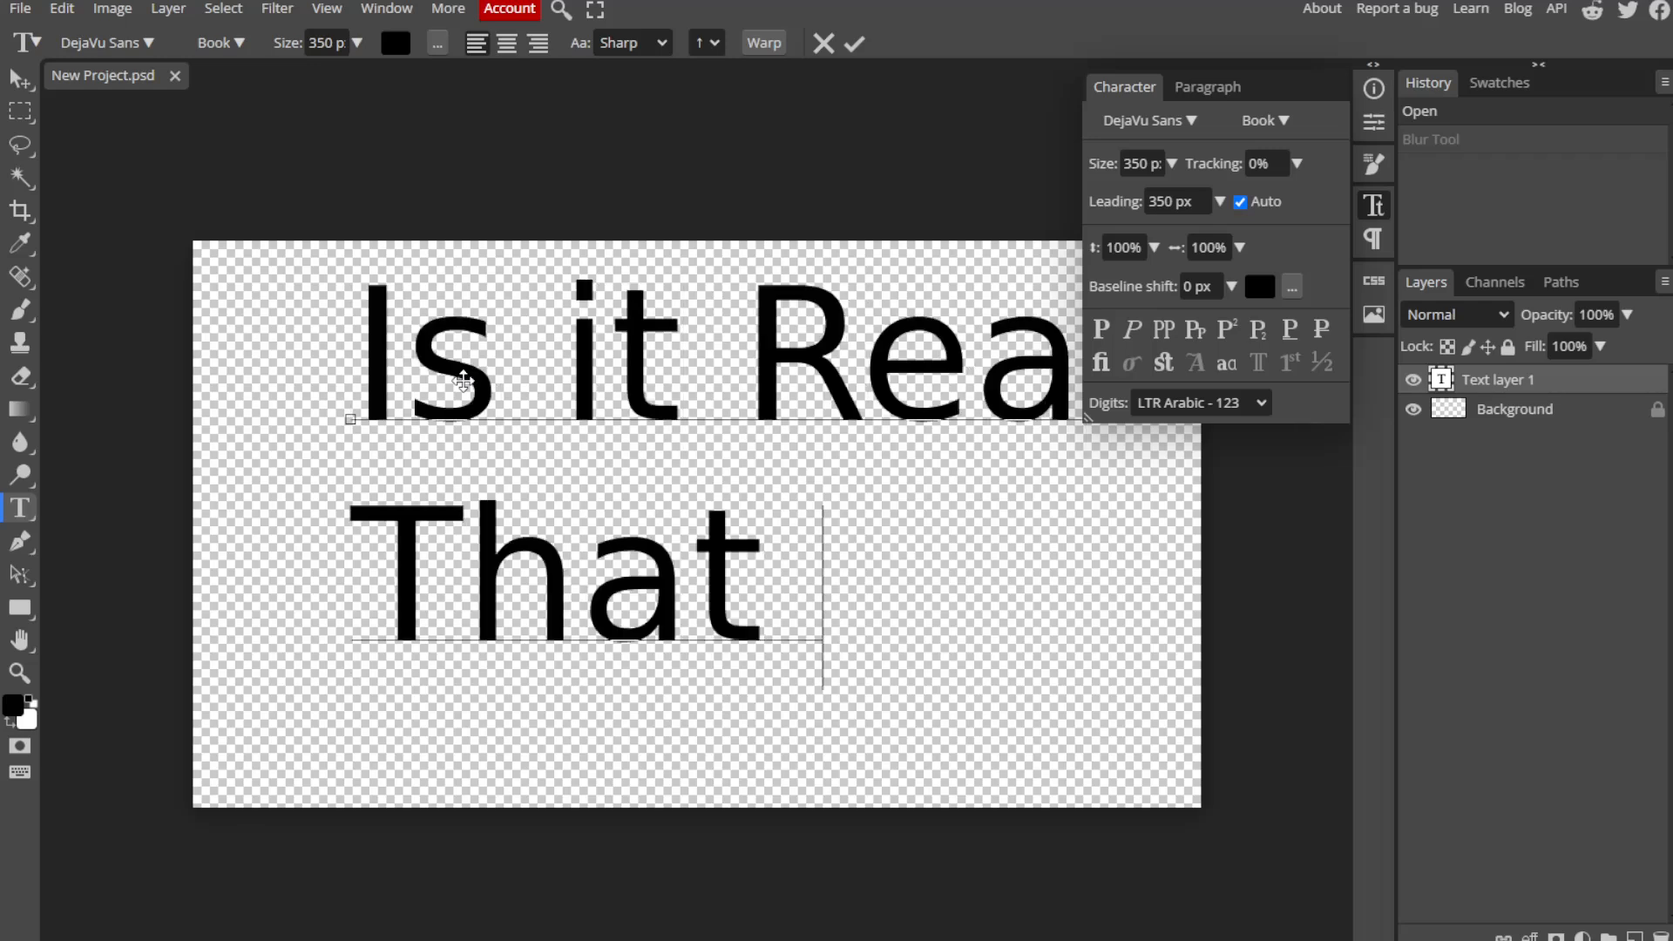
type("Good?")
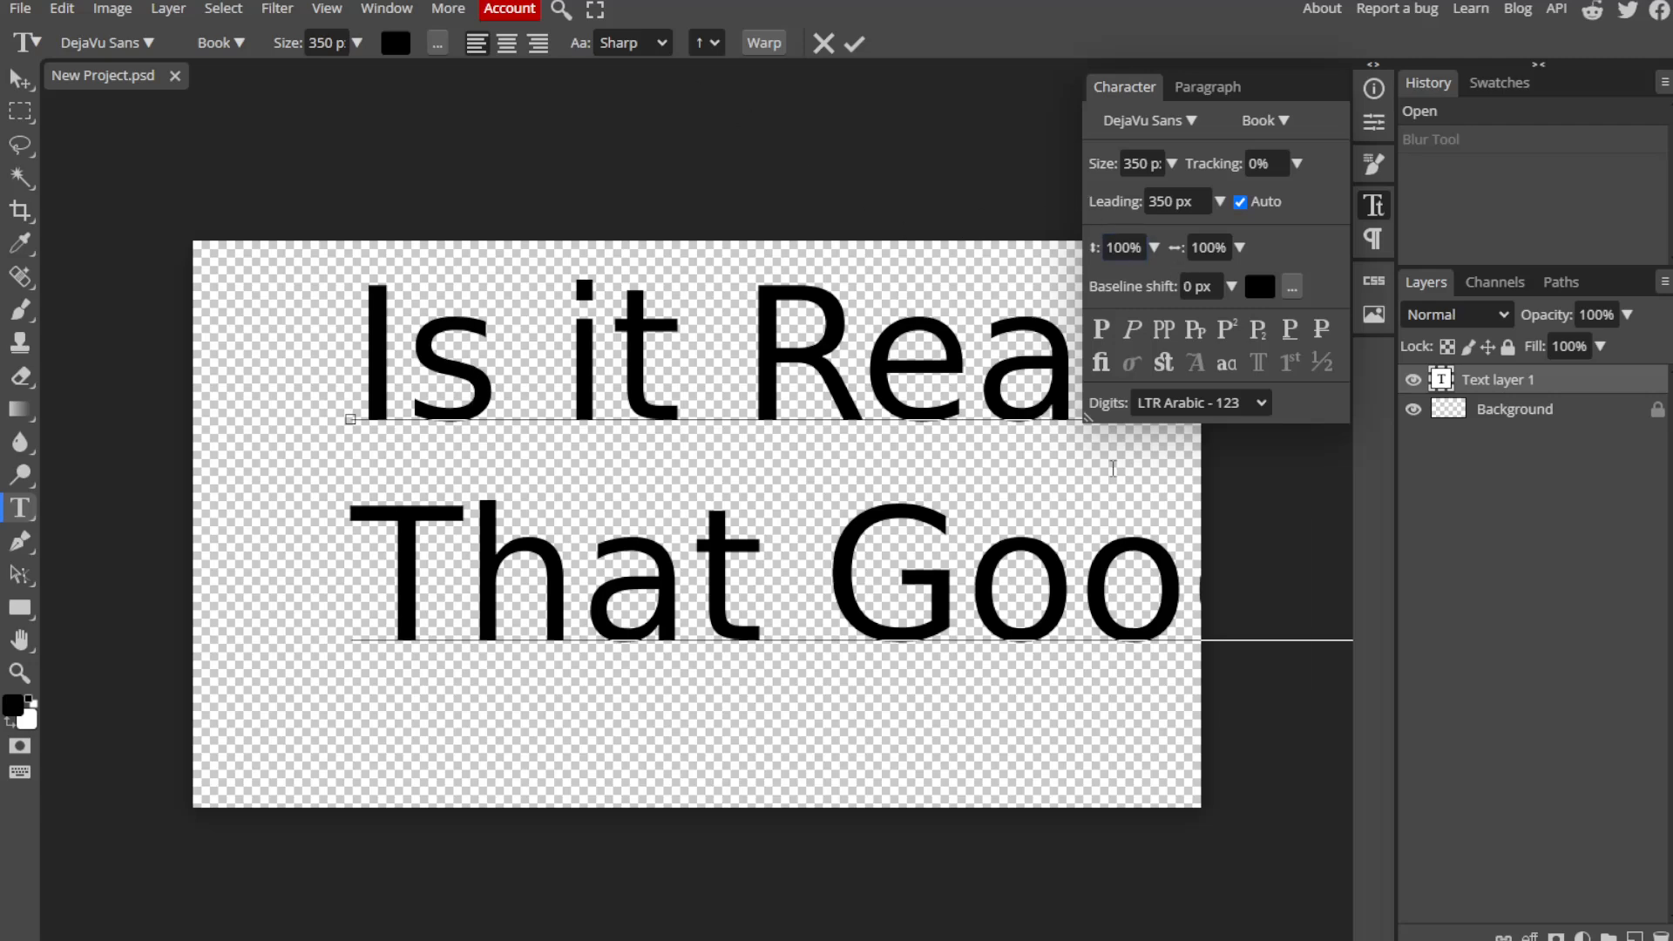
Center-align and reposition the two-line title on the canvas, and set its font size to 250 px.
left_click_drag(488, 323, 440, 387)
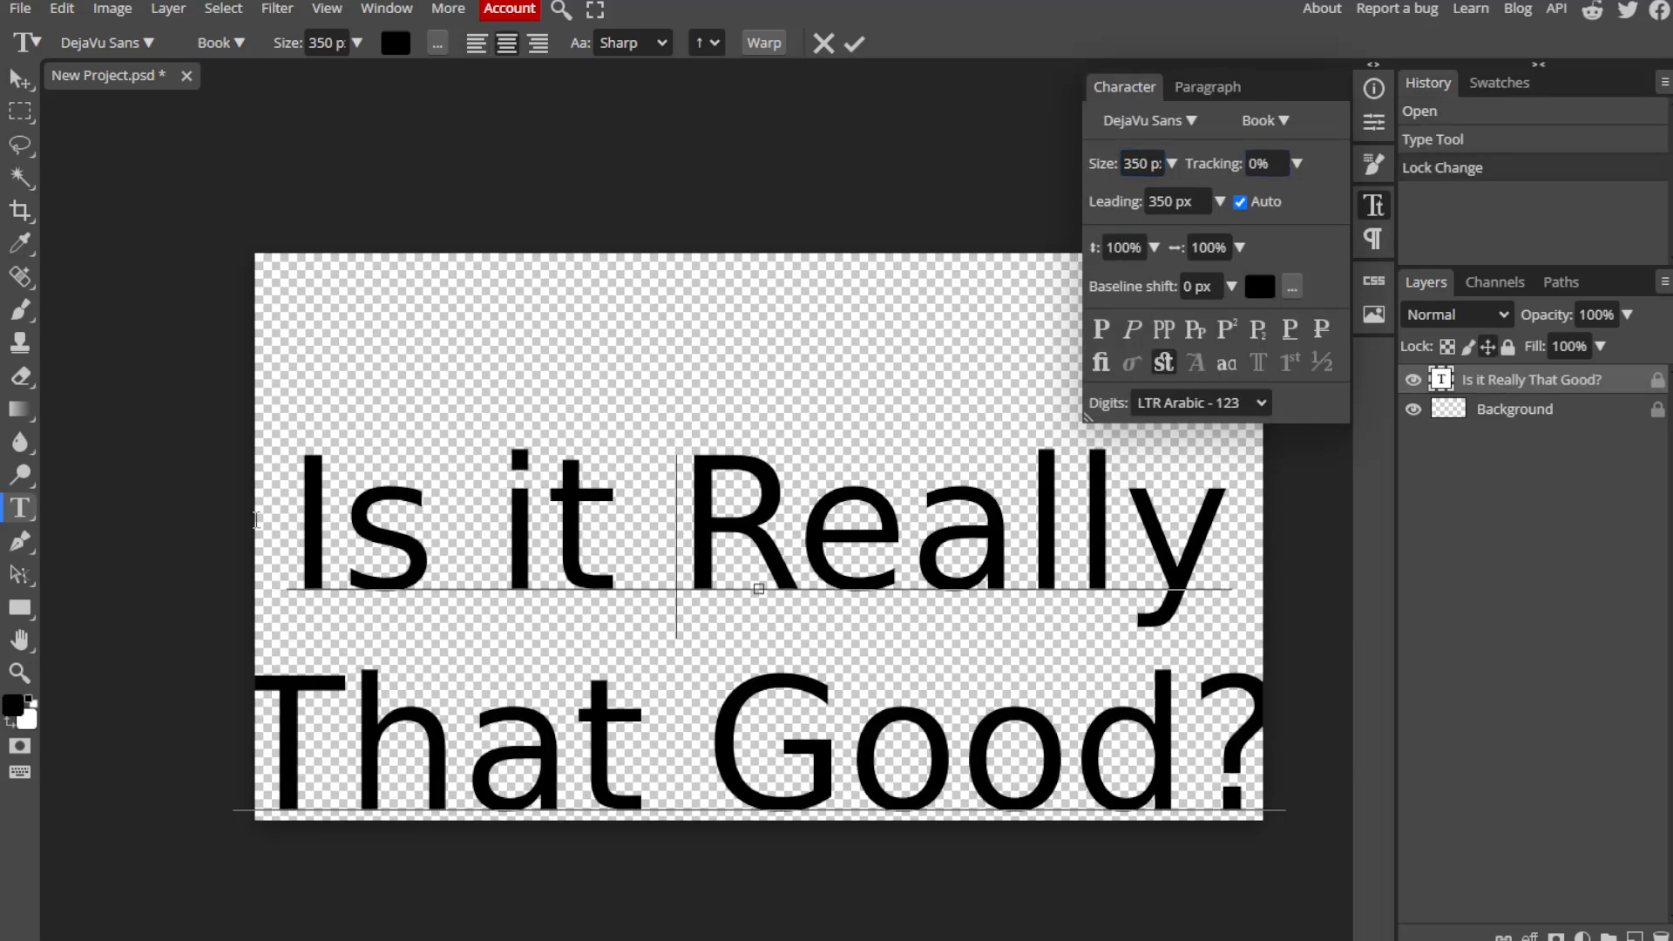
triple_click(257, 520)
left_click(1132, 166)
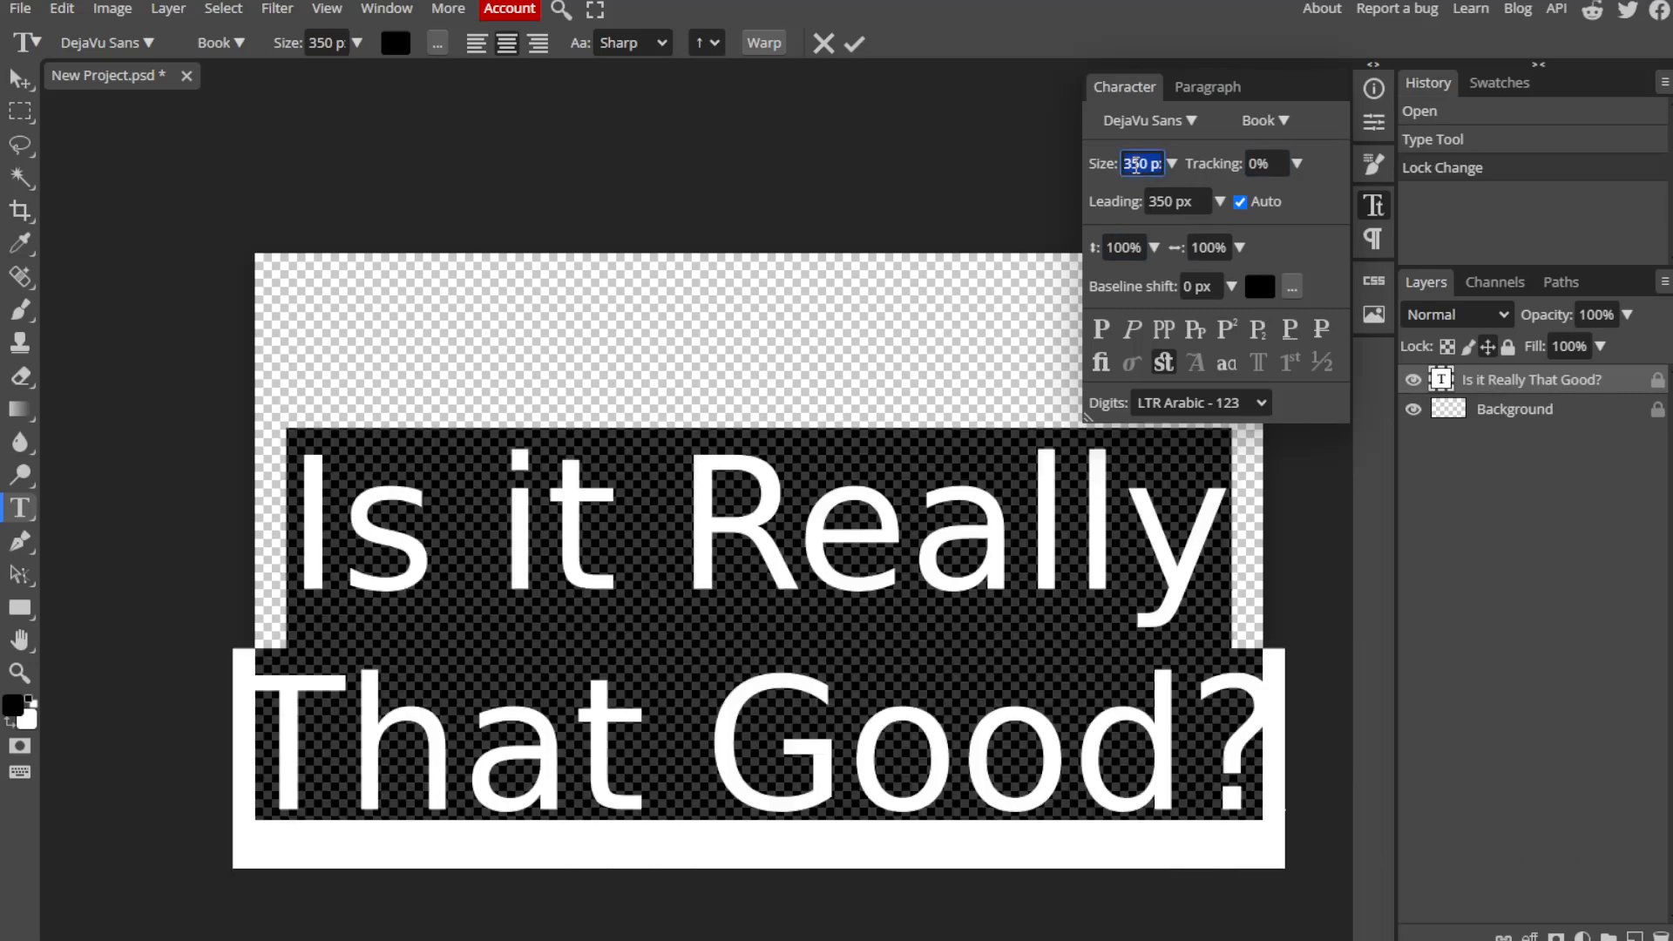
type("100")
key("Delete")
key("Delete")
key("BackSpace")
key("BackSpace")
type("0")
key("Return")
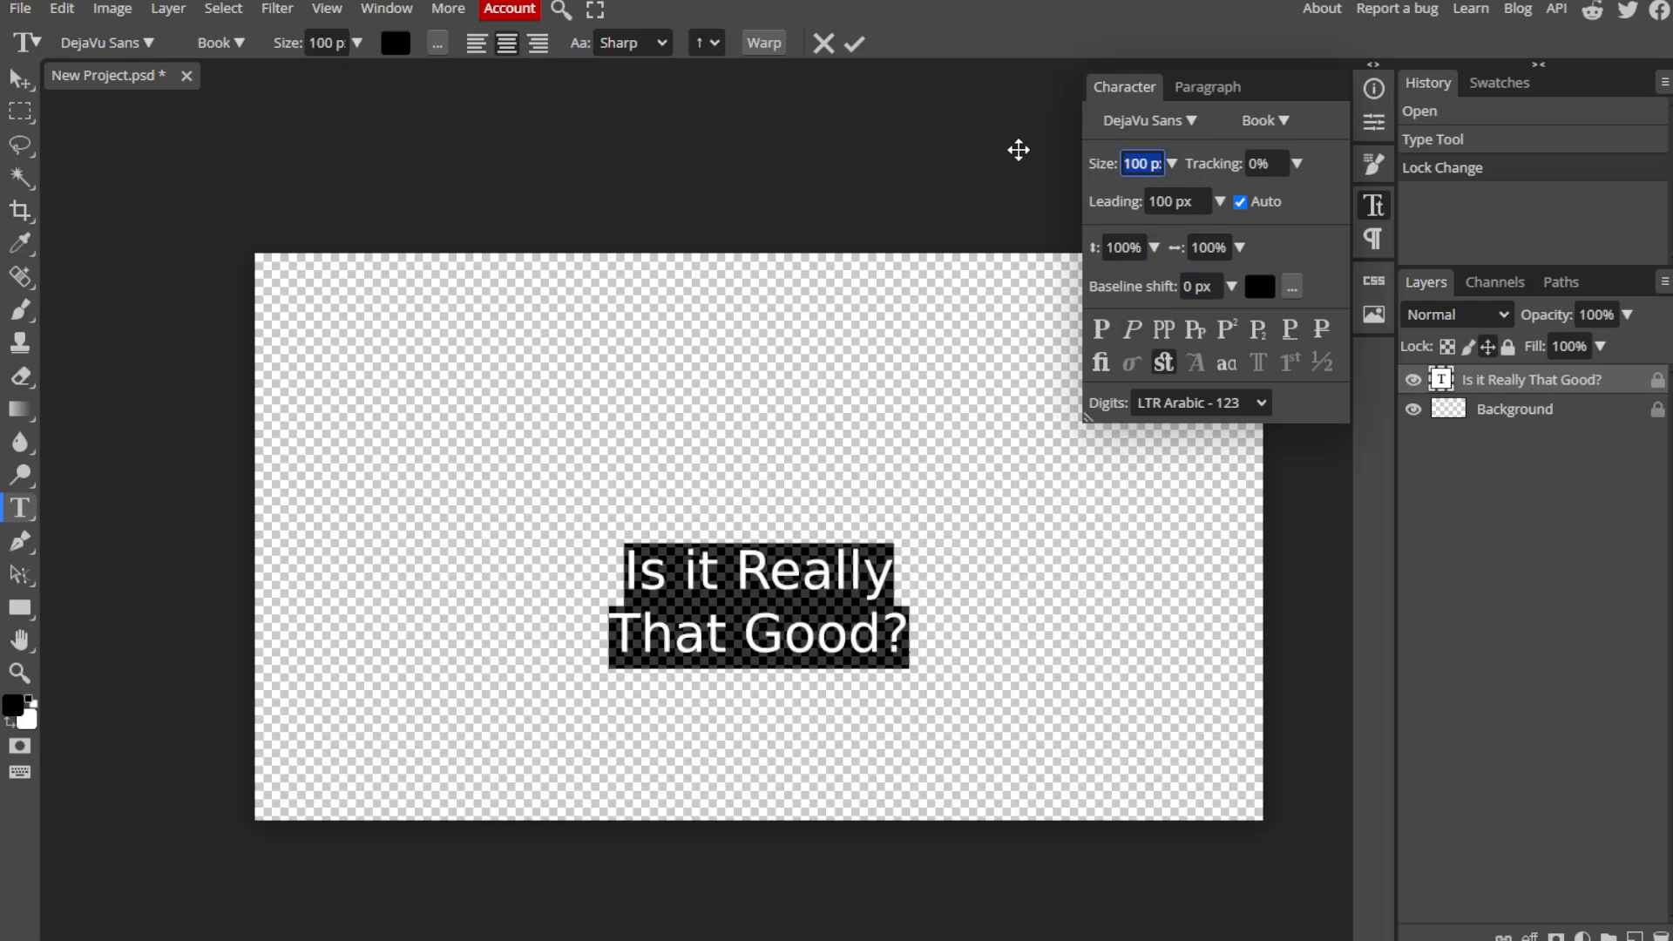
type("250")
key("Tab")
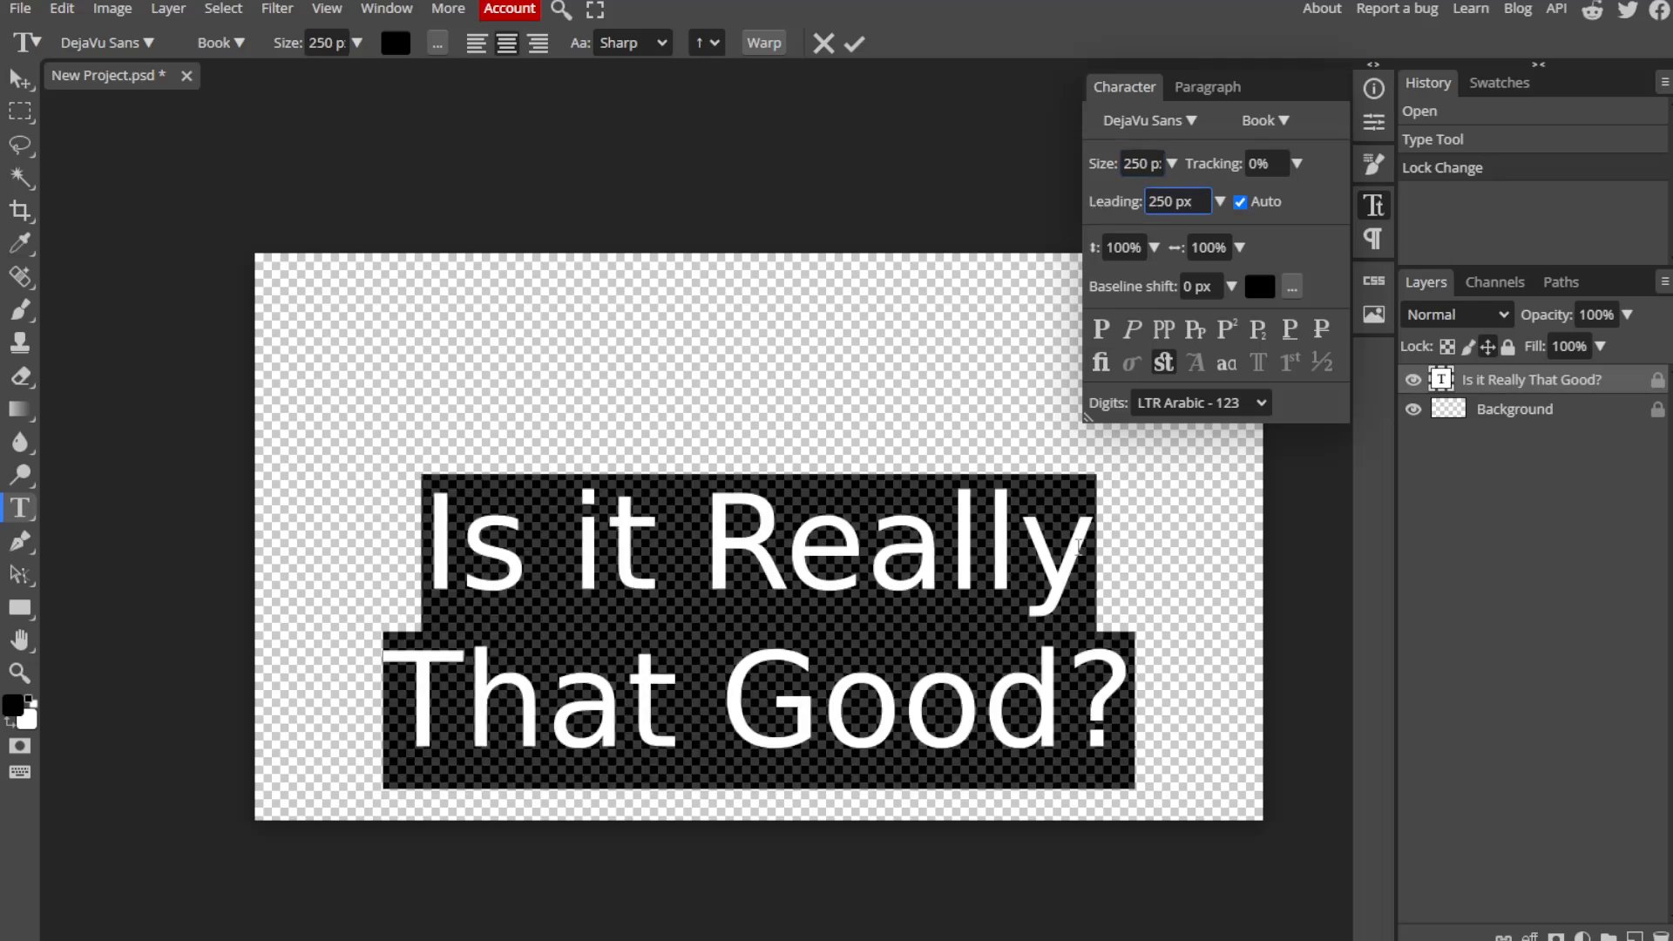
Move the title slightly lower on the canvas and set its font size to 200 px.
left_click_drag(792, 392, 779, 428)
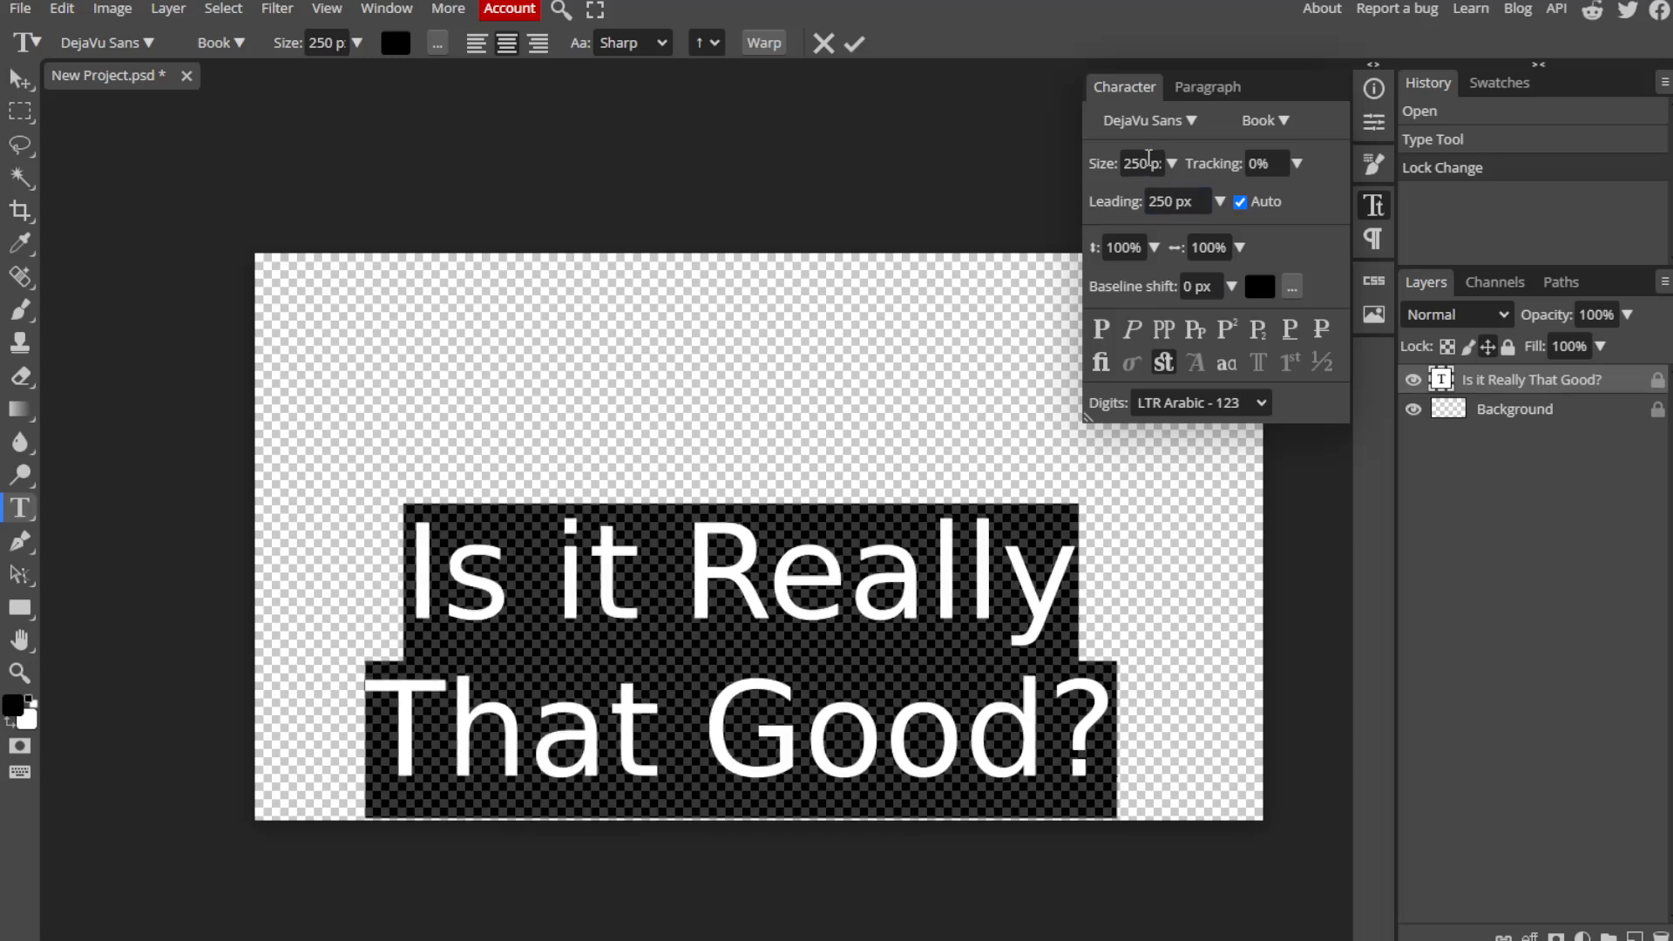
left_click(1148, 162)
type("200")
key("Return")
left_click(776, 686)
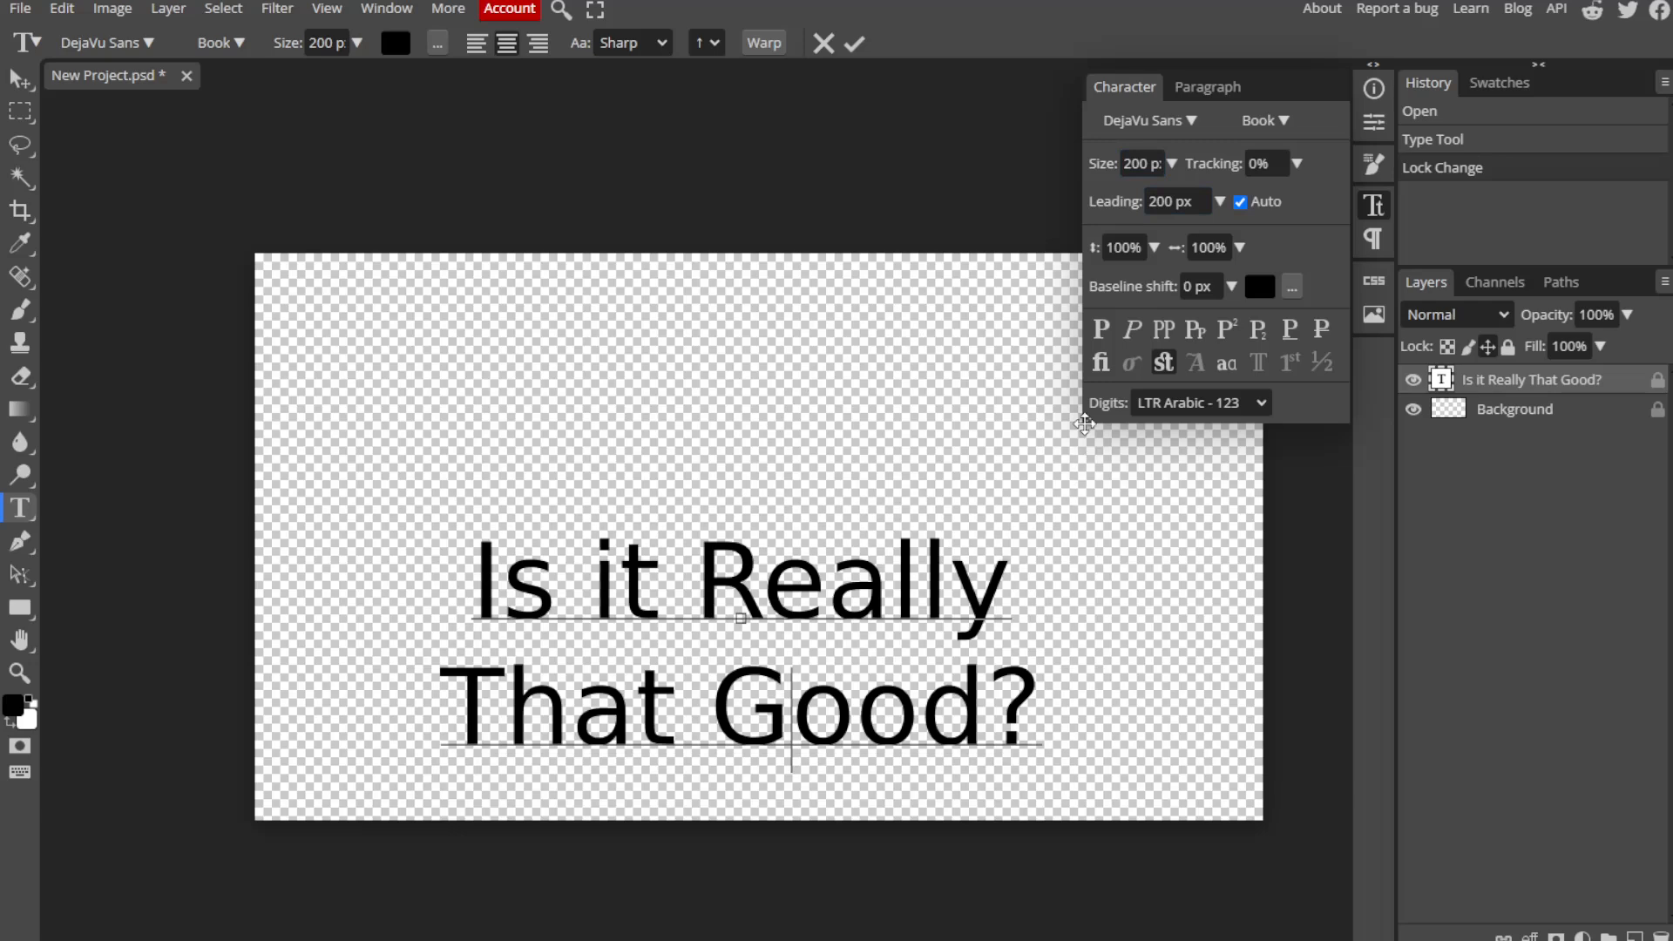
Color the whole title text yellow (ffff00).
left_click(392, 44)
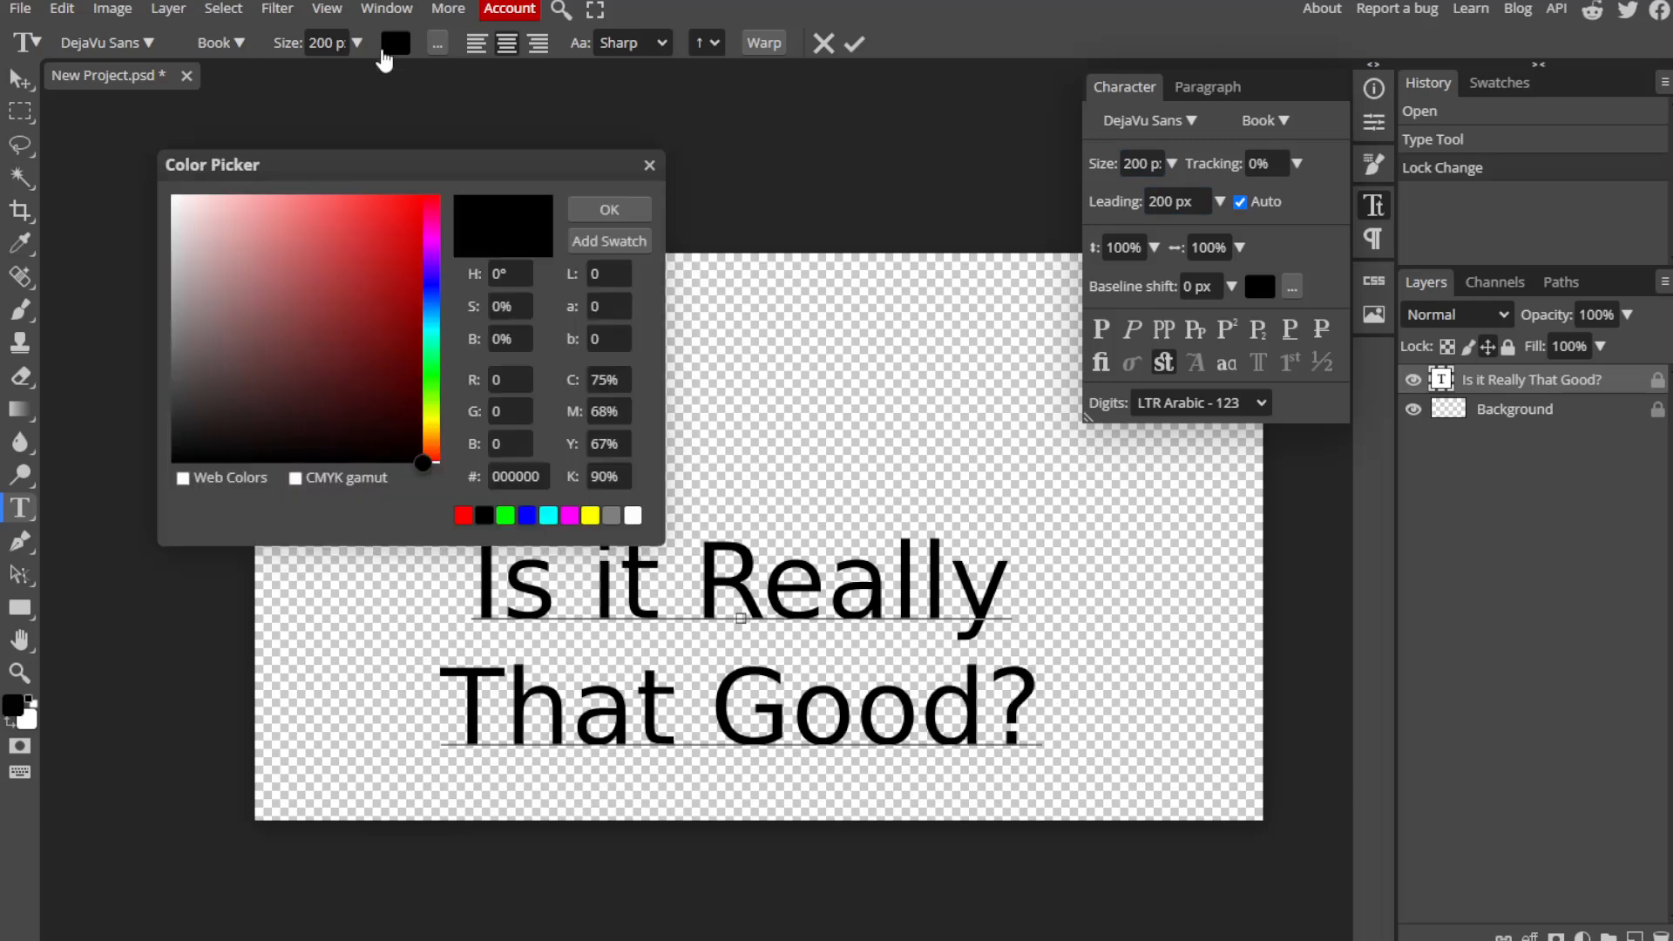
left_click(433, 431)
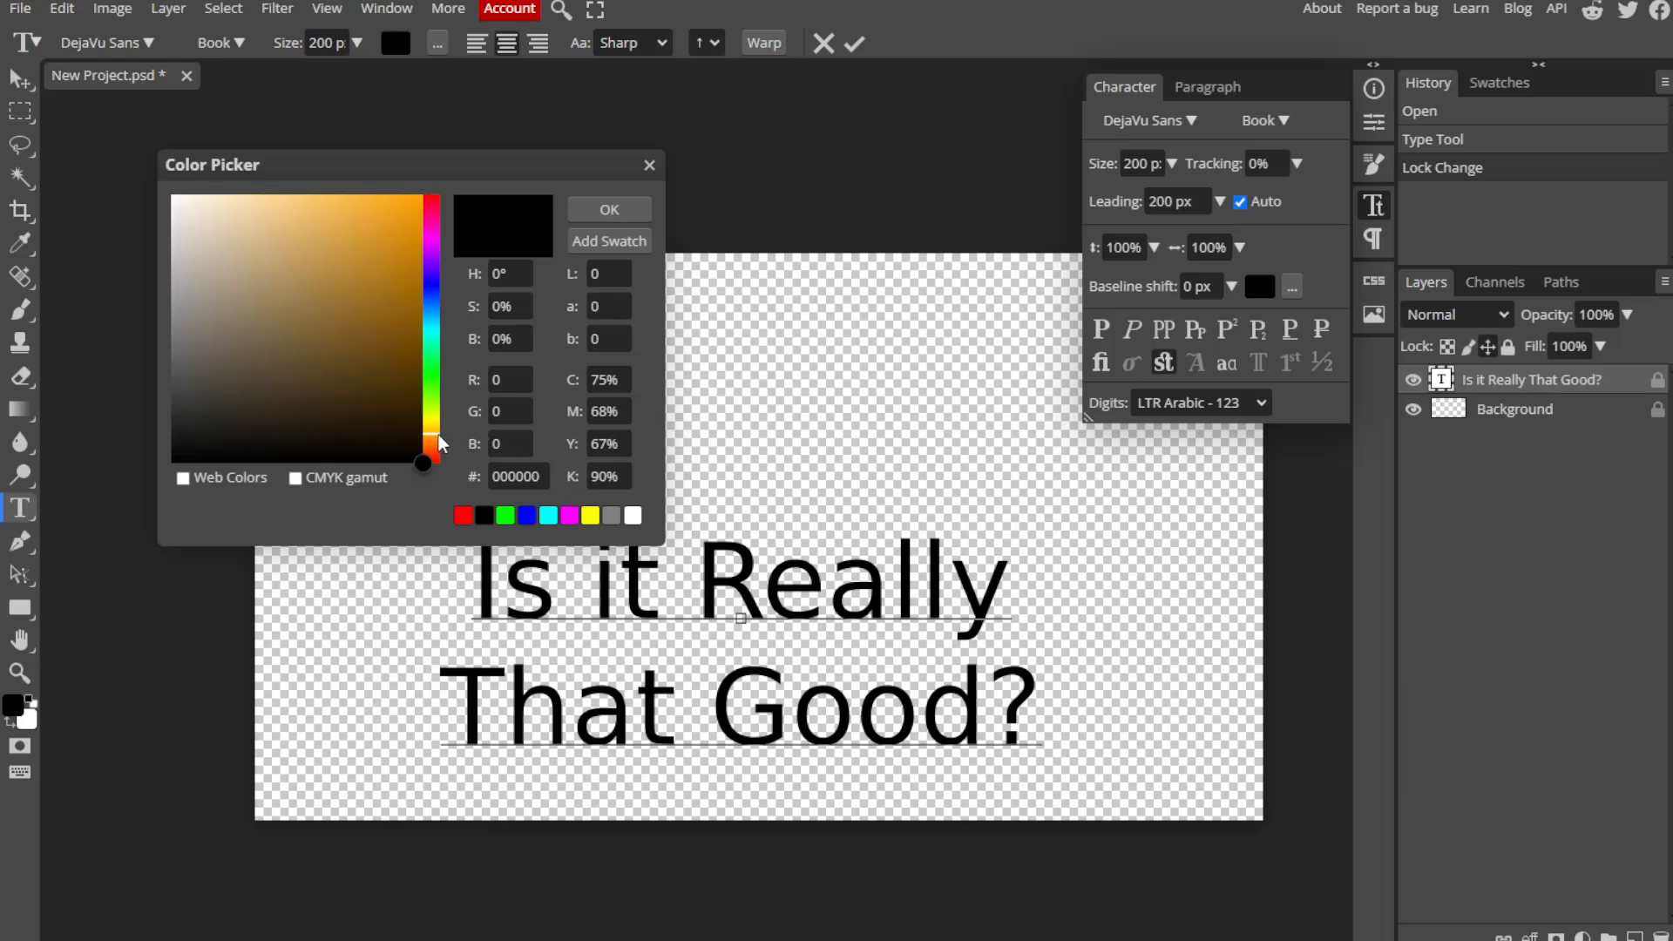
left_click(590, 515)
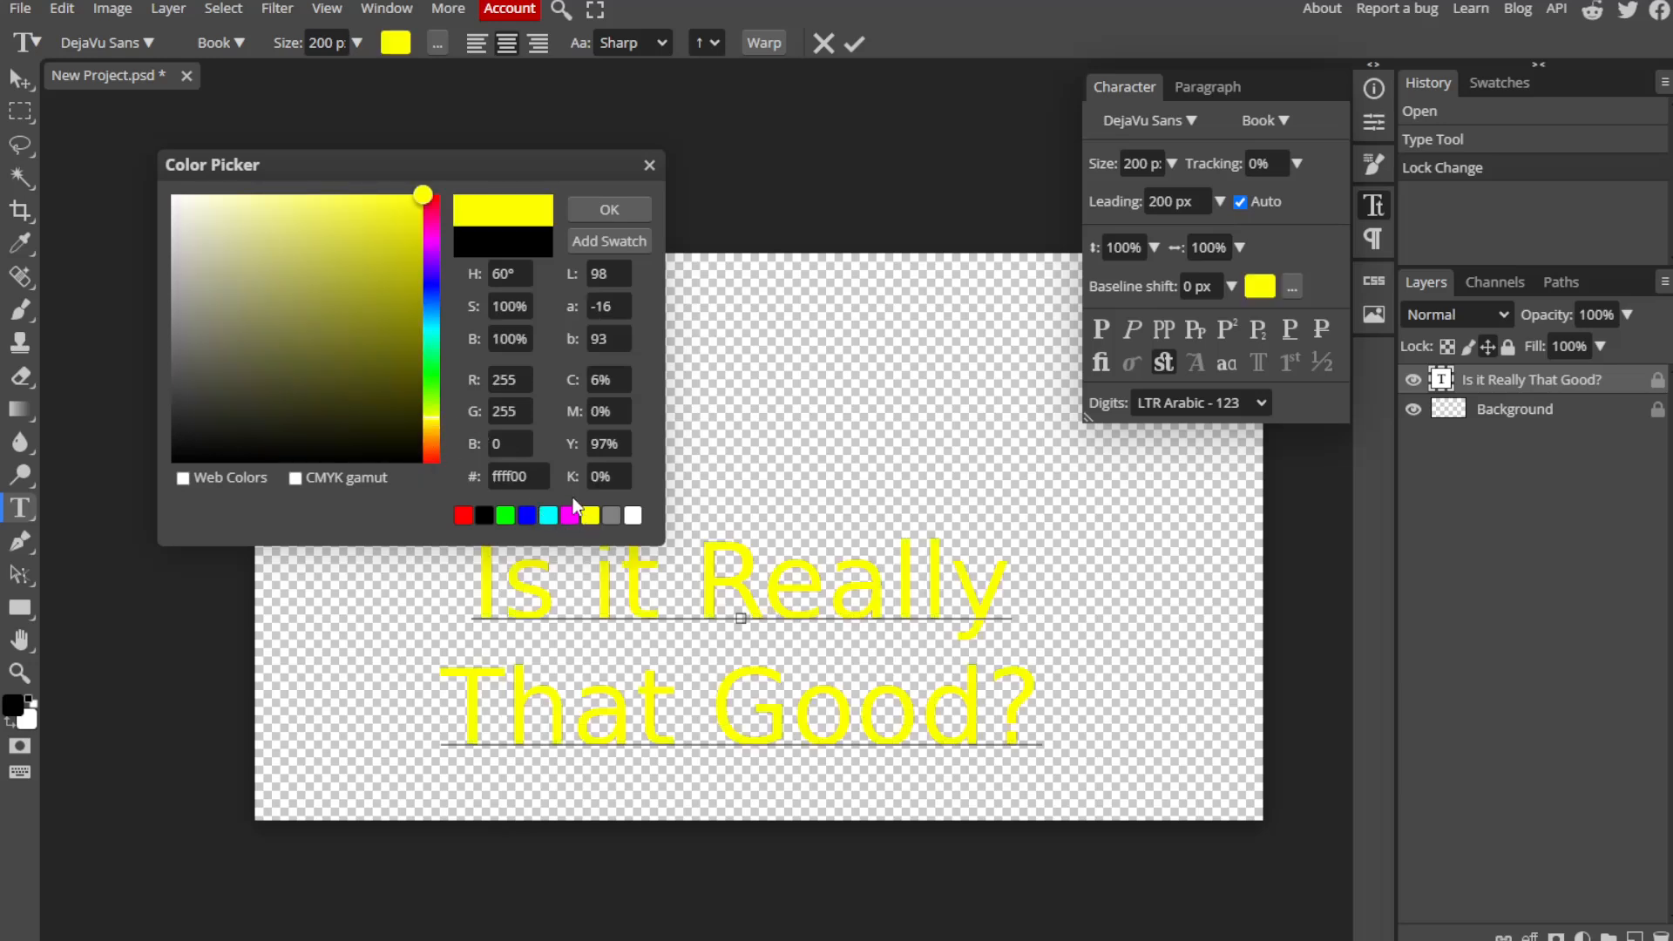
left_click(629, 215)
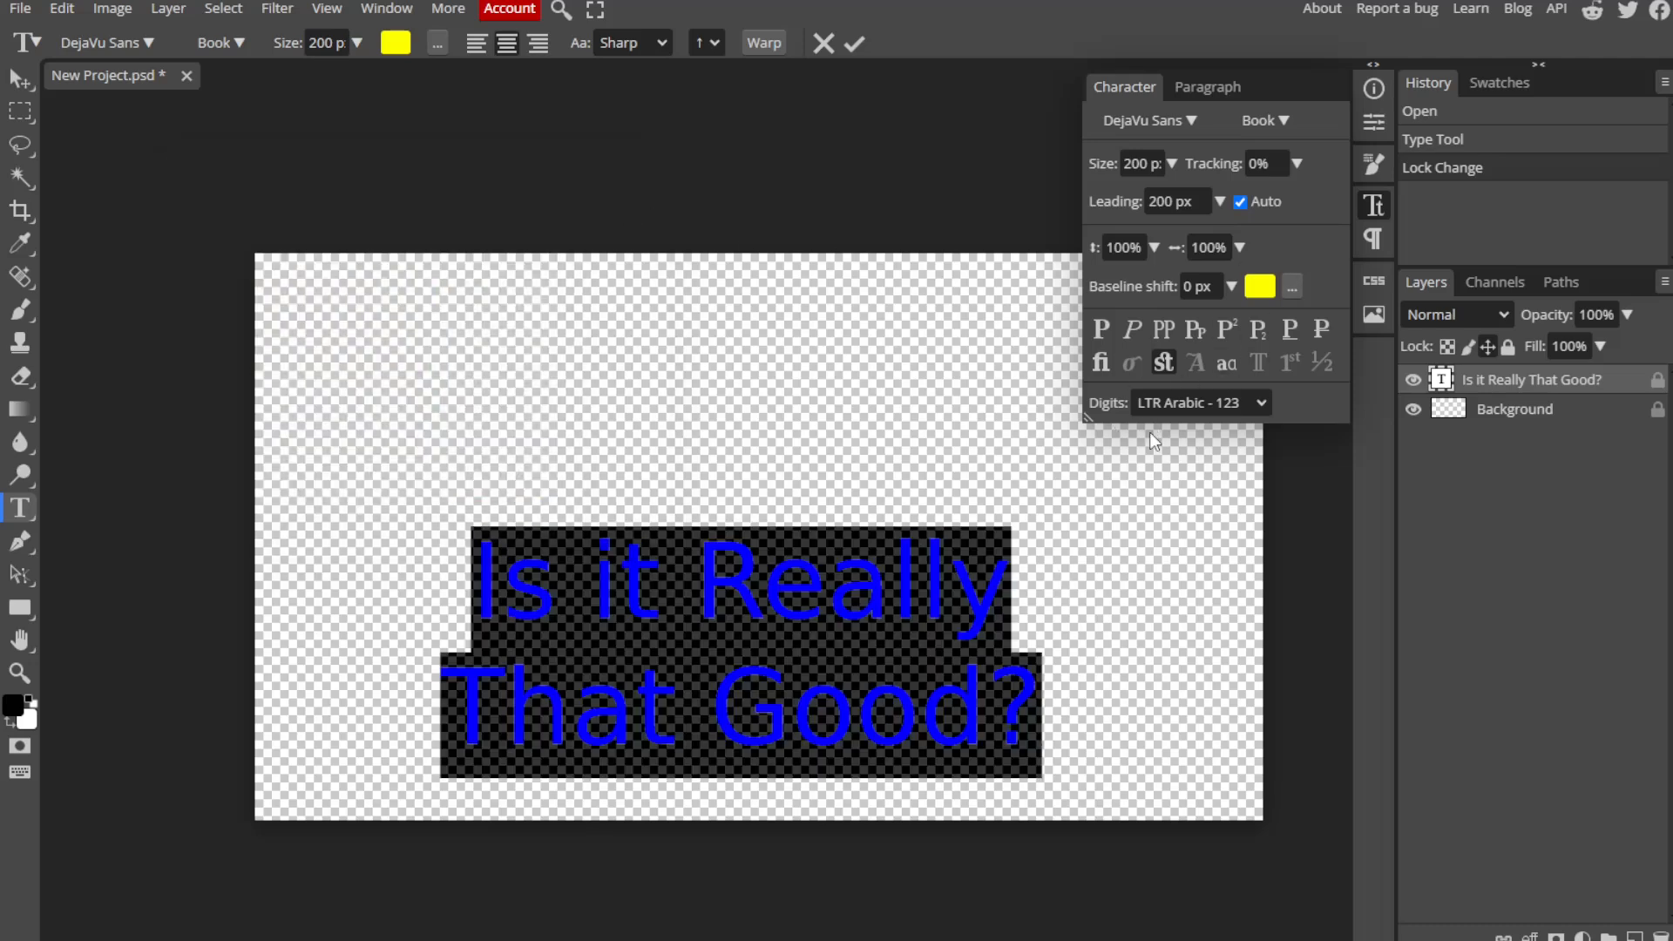
Include the Background layer in the selection and set the gradient's starting color stop to black (000000).
left_click(1454, 422)
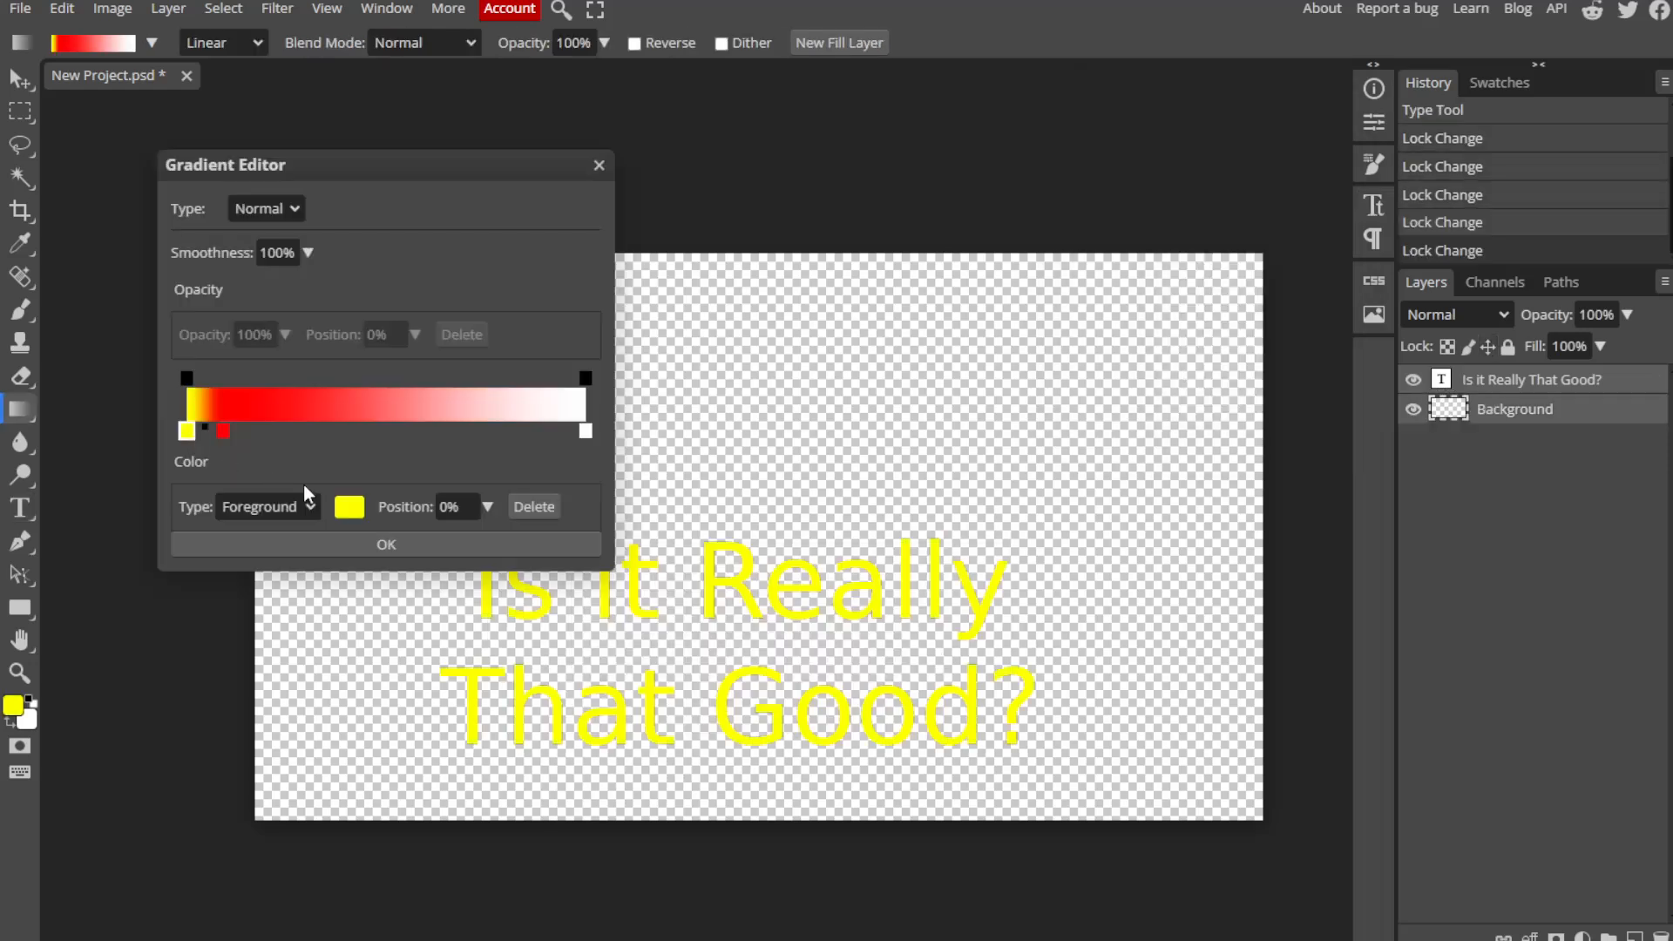
left_click(342, 505)
left_click_drag(502, 502, 198, 721)
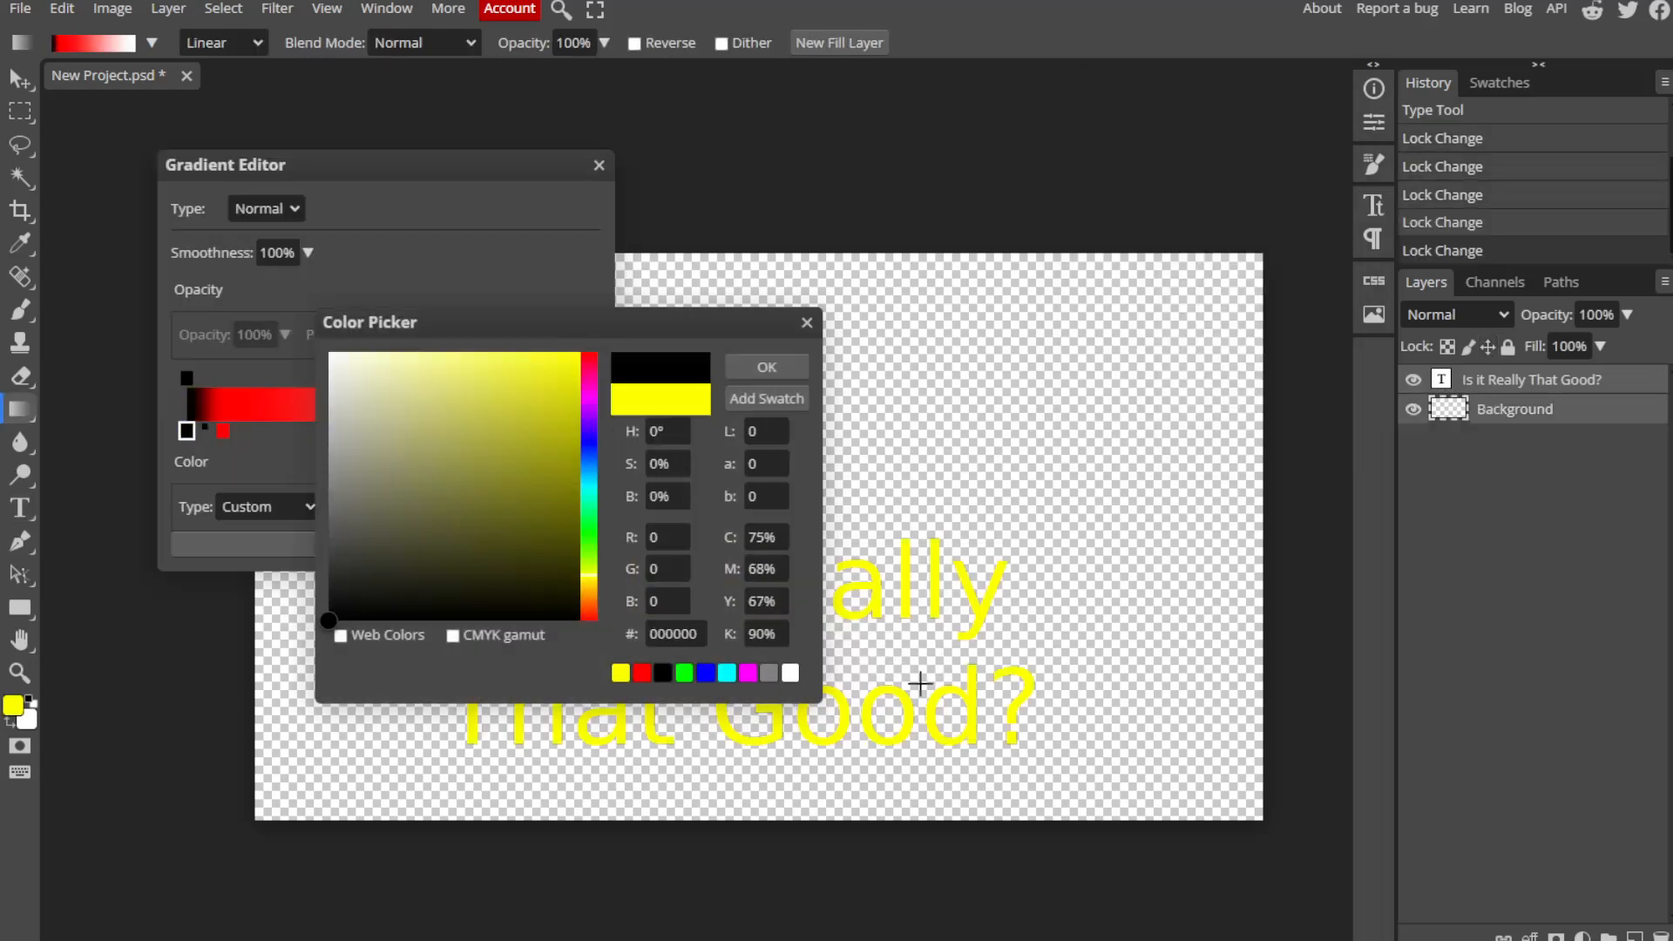
left_click(767, 367)
Remove the gradient's red stop, set its end stop to dark blue-gray (303443), and apply it from top to bottom on the Background layer.
mouse_move(224, 432)
left_mouse_down()
mouse_move(347, 524)
mouse_move(316, 489)
mouse_move(325, 551)
left_mouse_up()
left_click(348, 506)
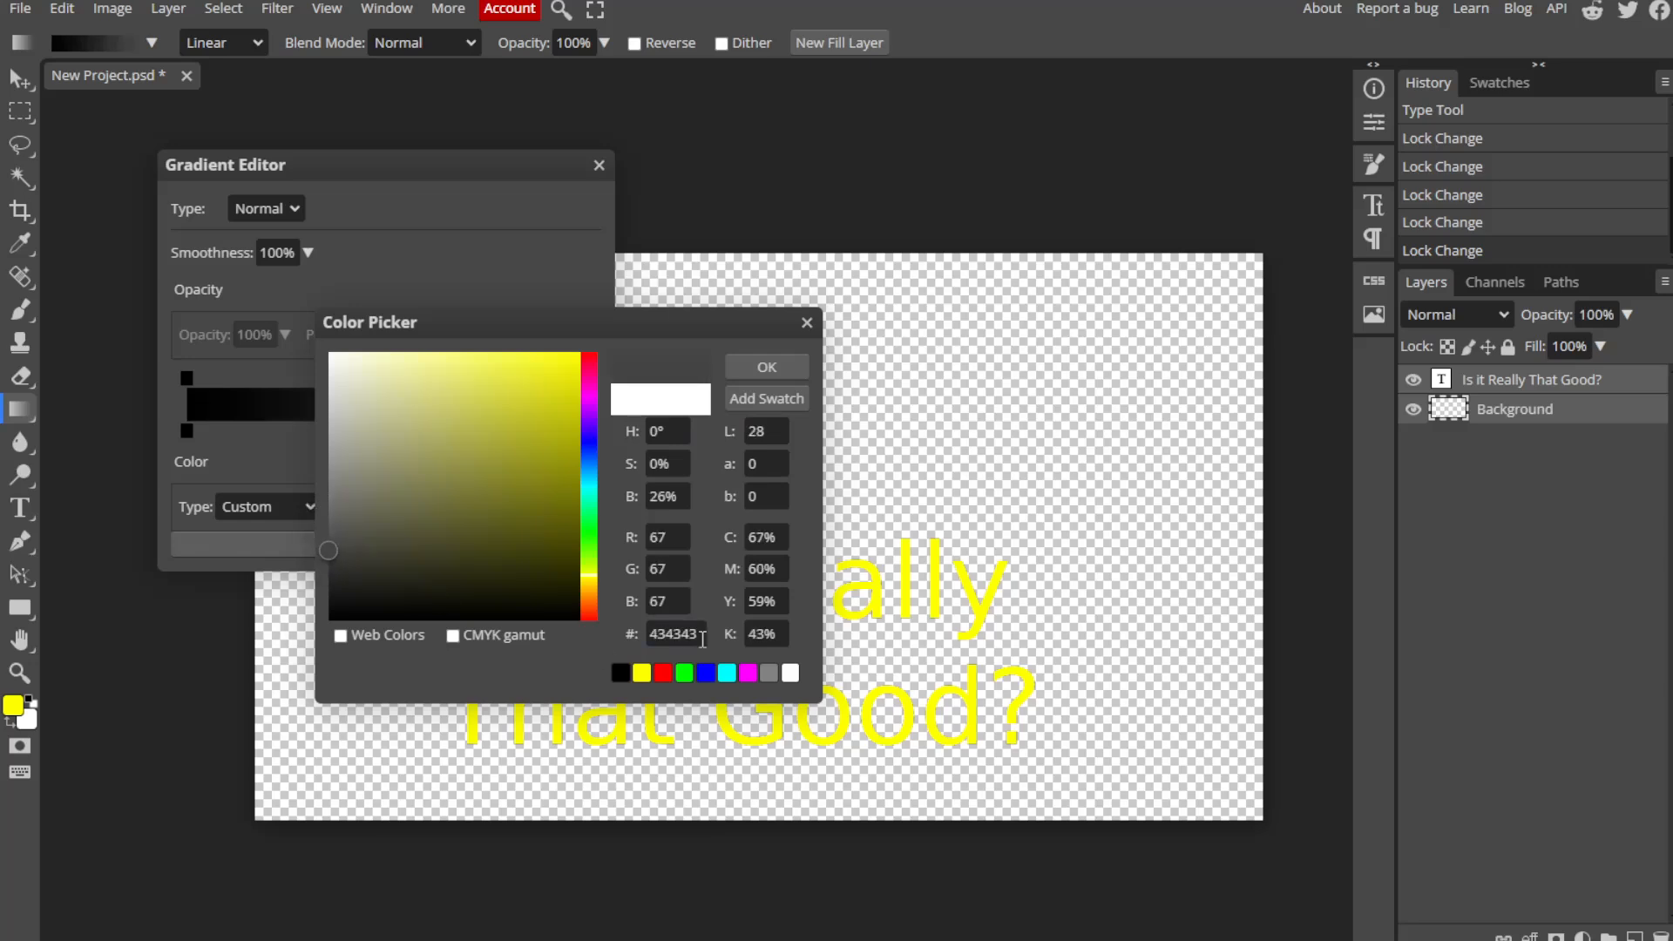
left_click_drag(587, 468, 582, 449)
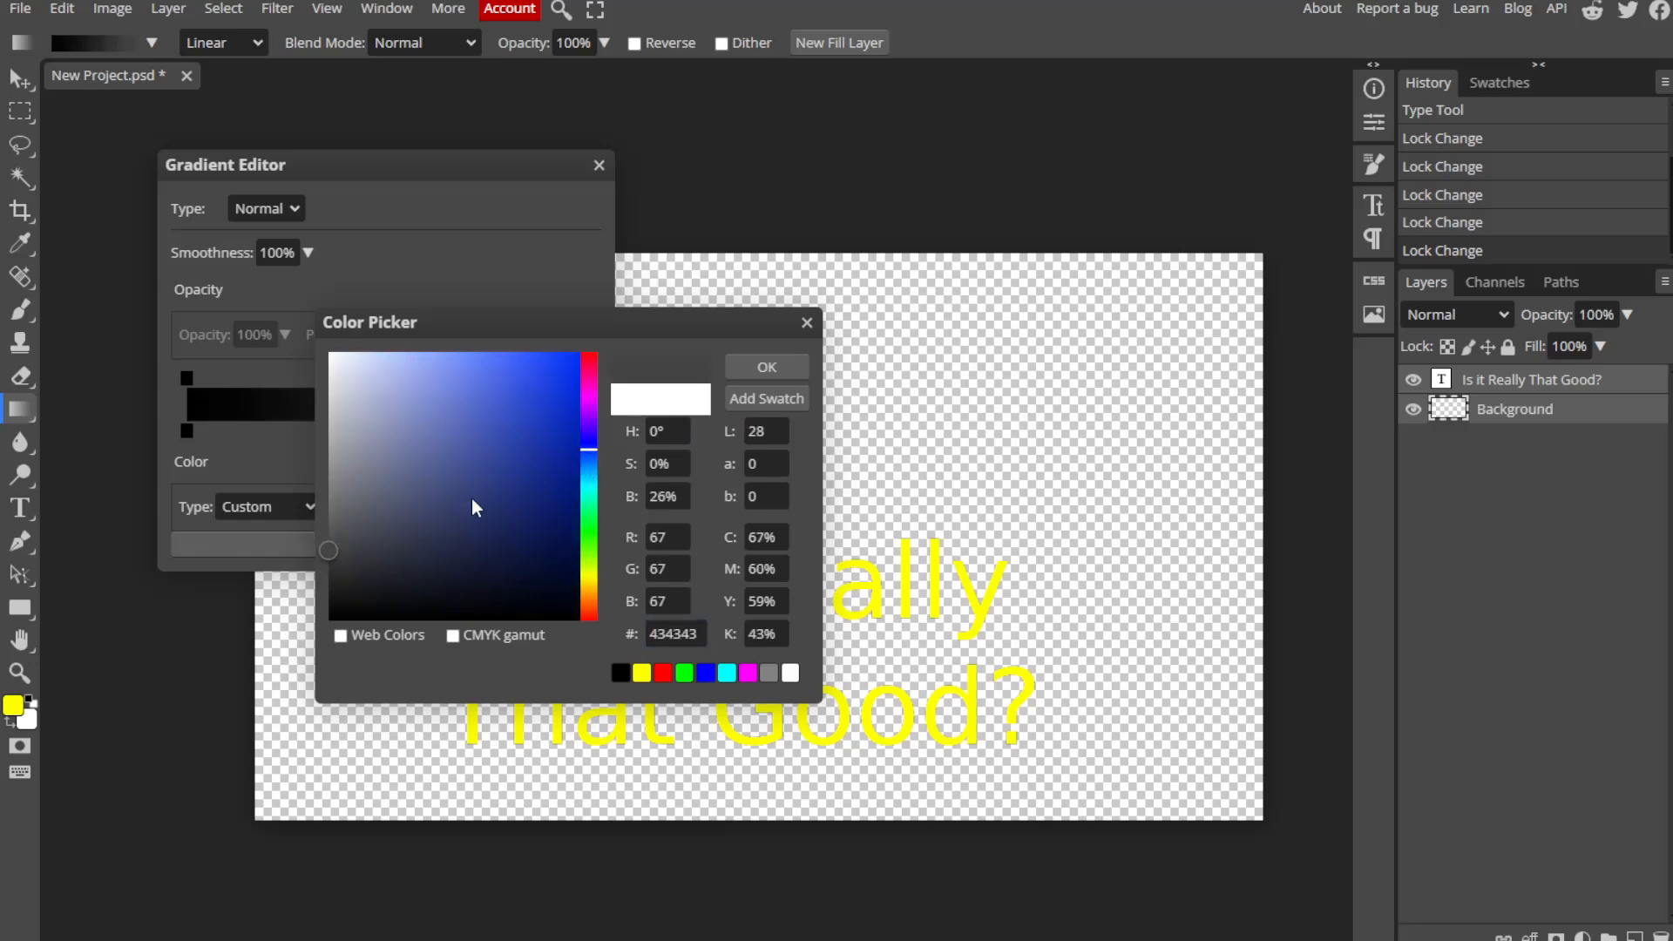
left_click_drag(329, 550, 399, 549)
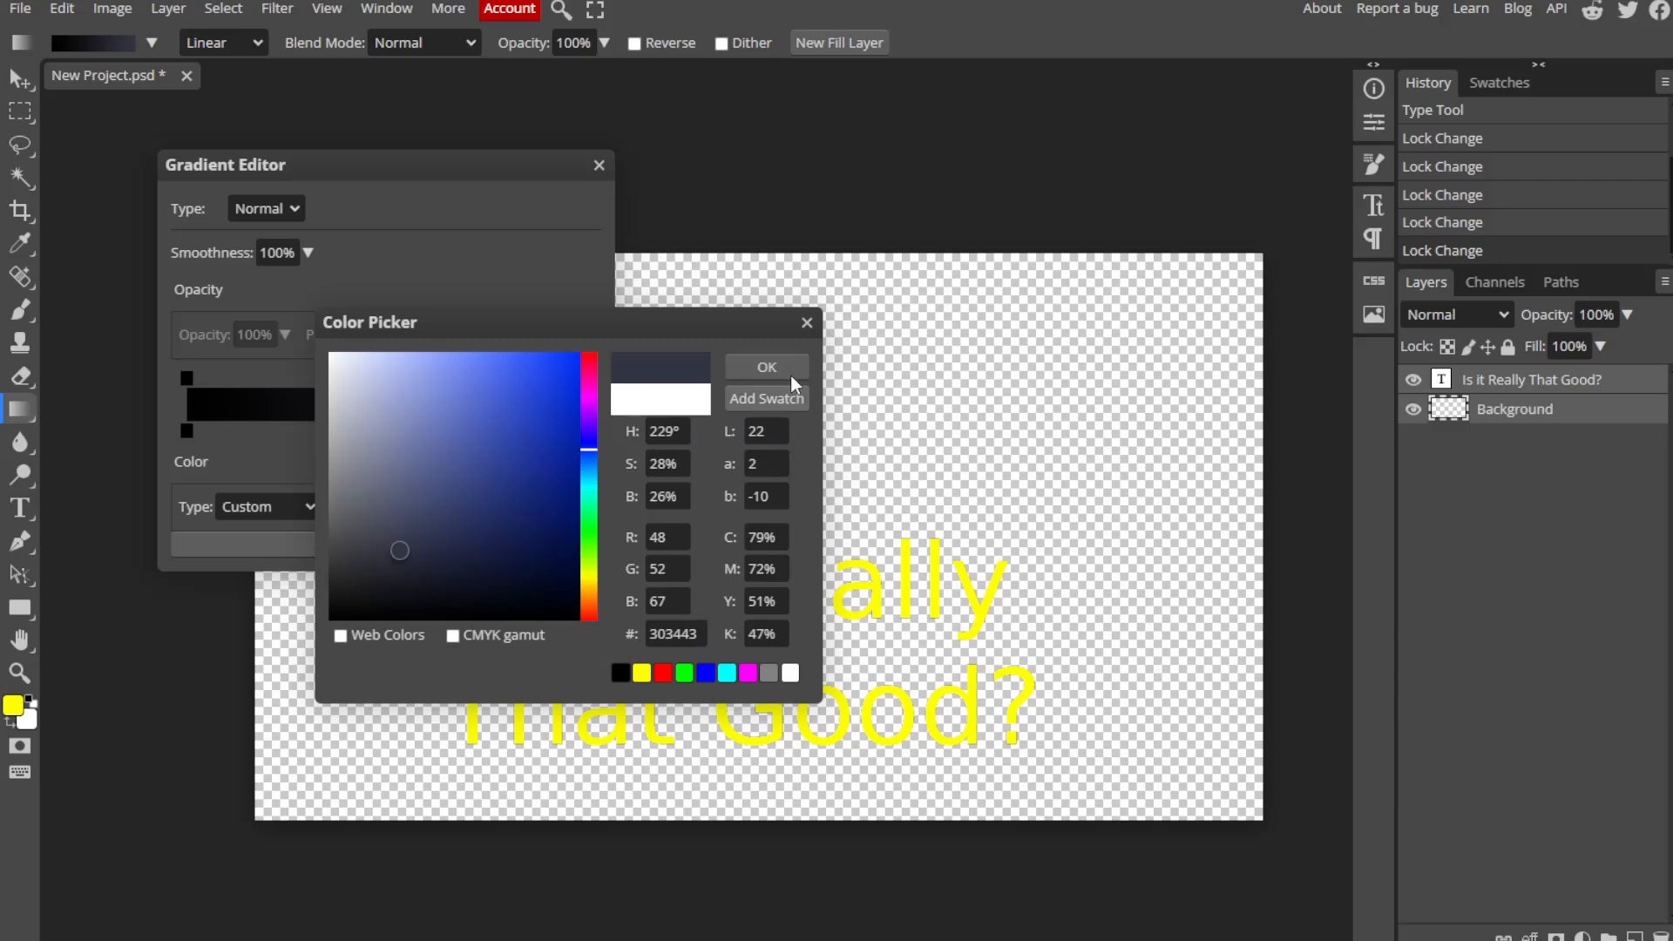
left_click(766, 367)
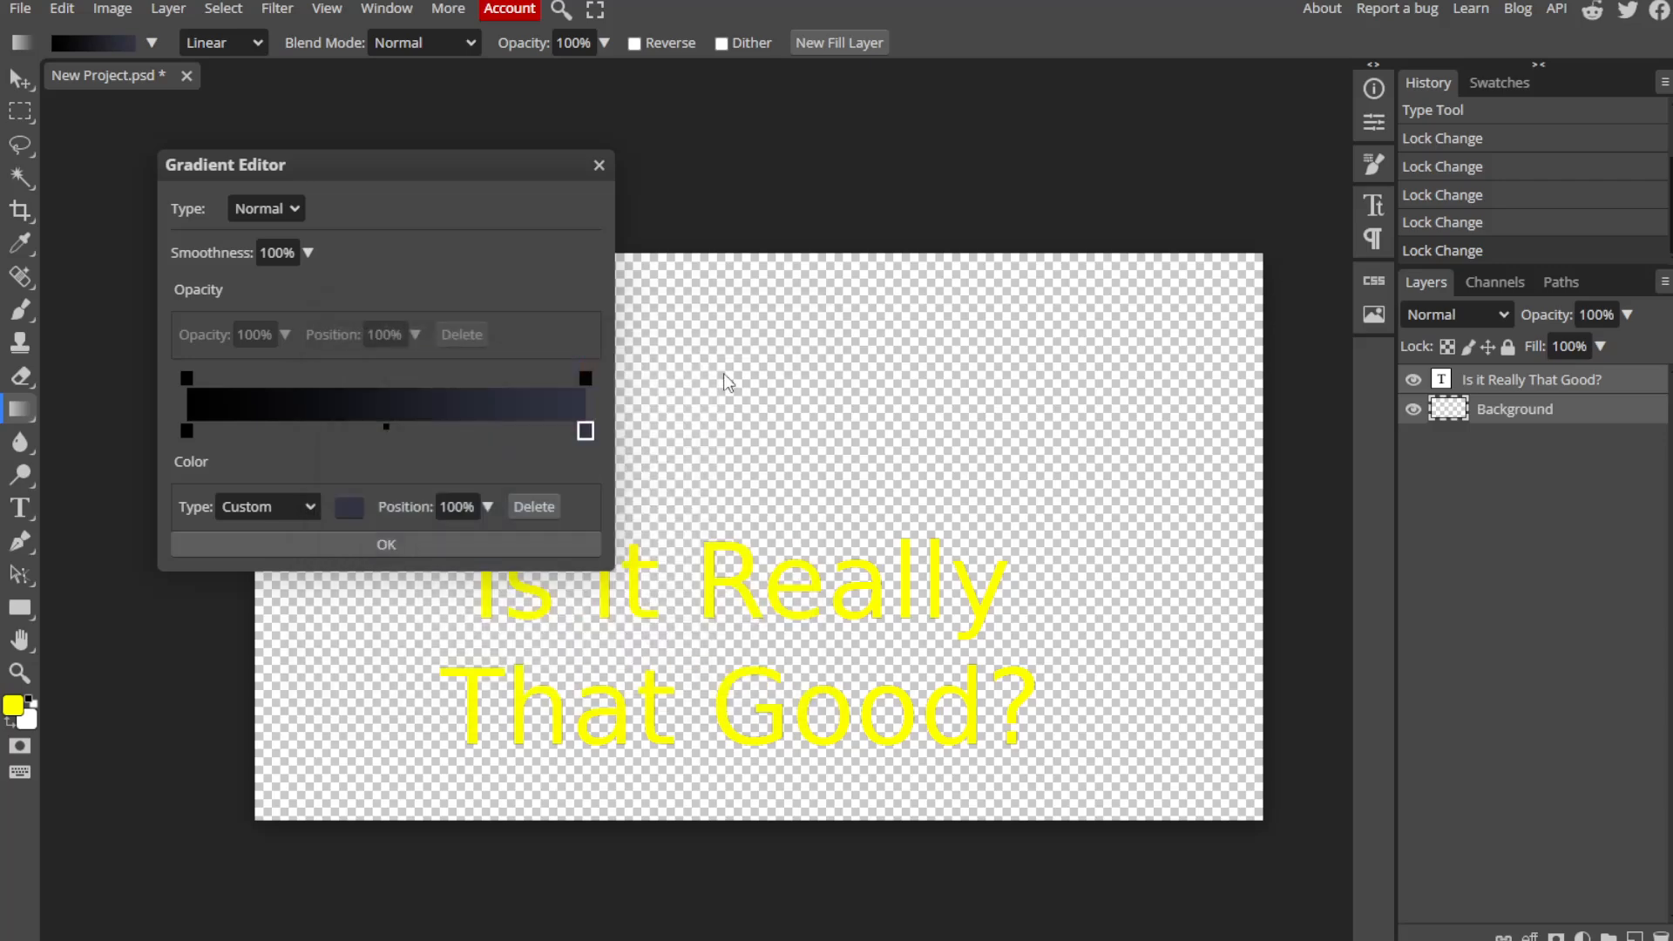
left_click(354, 539)
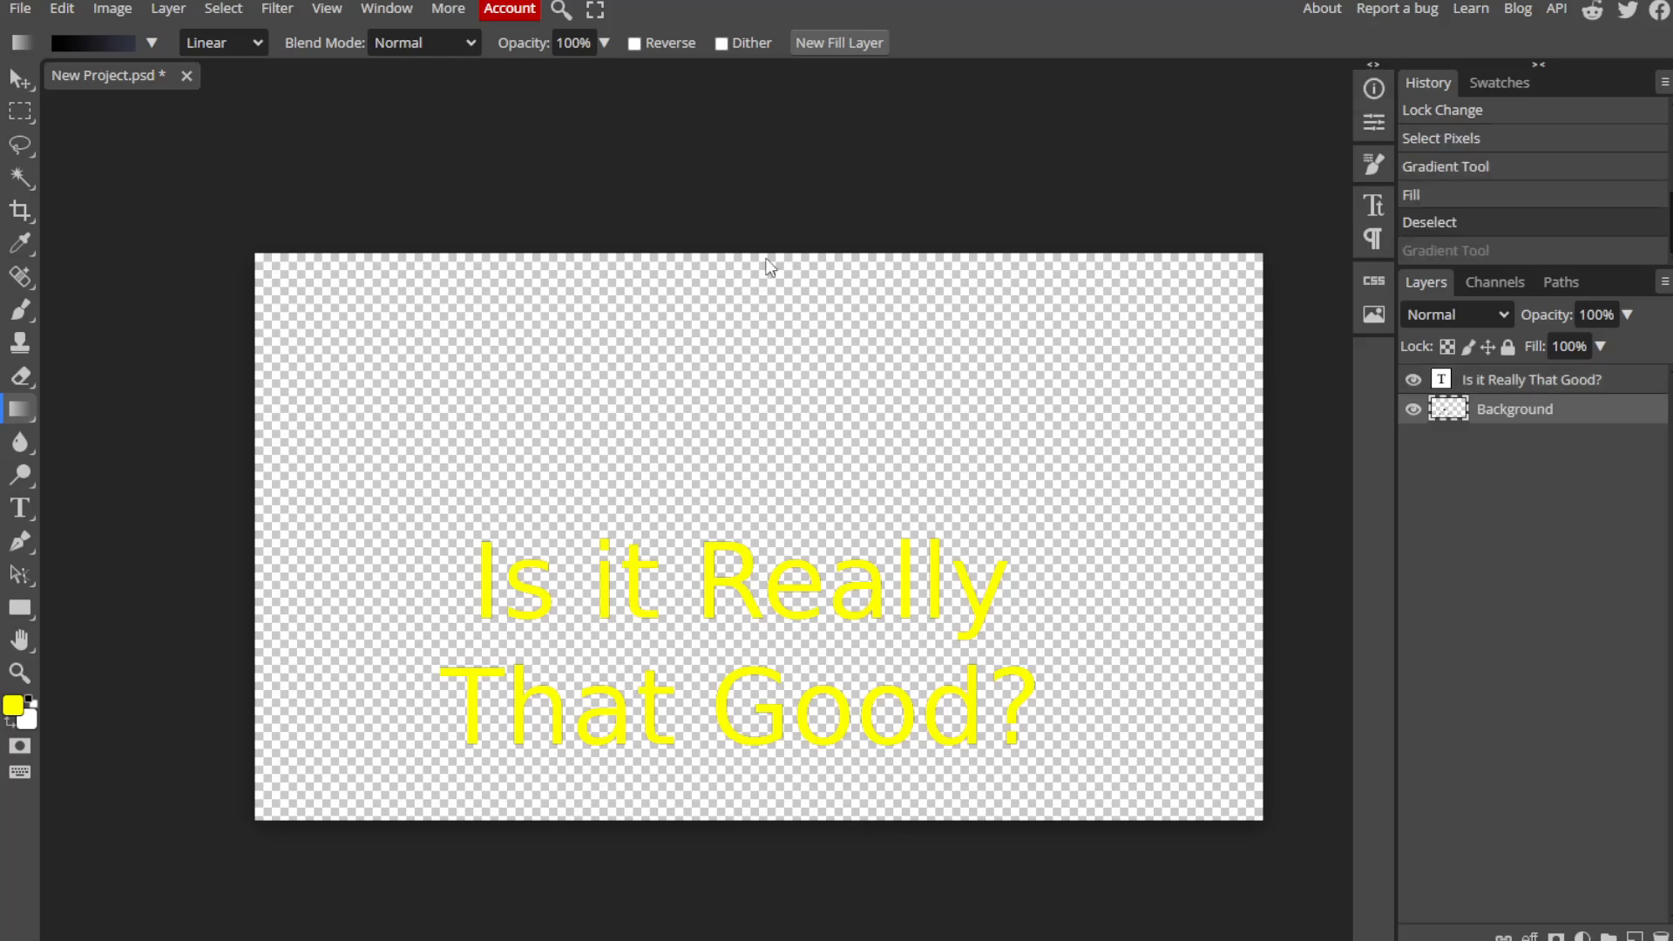
left_click_drag(766, 235, 779, 840)
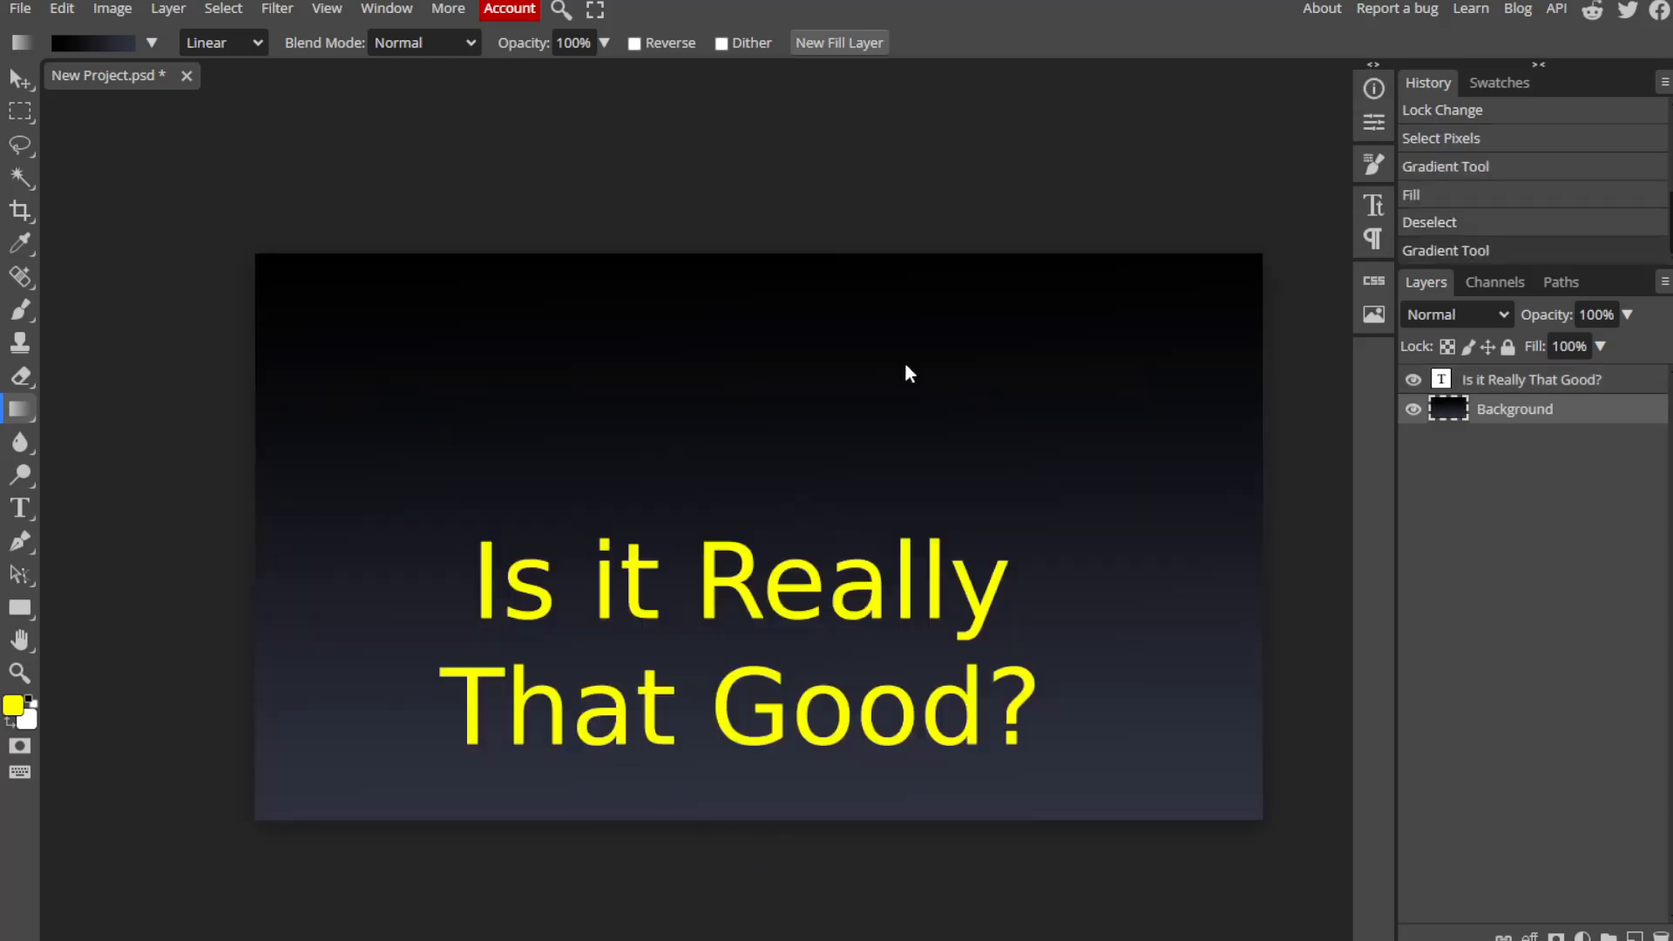
Move the title slightly down and to the right, centering it horizontally in the lower part of the canvas.
left_click(1501, 379)
left_click(688, 396)
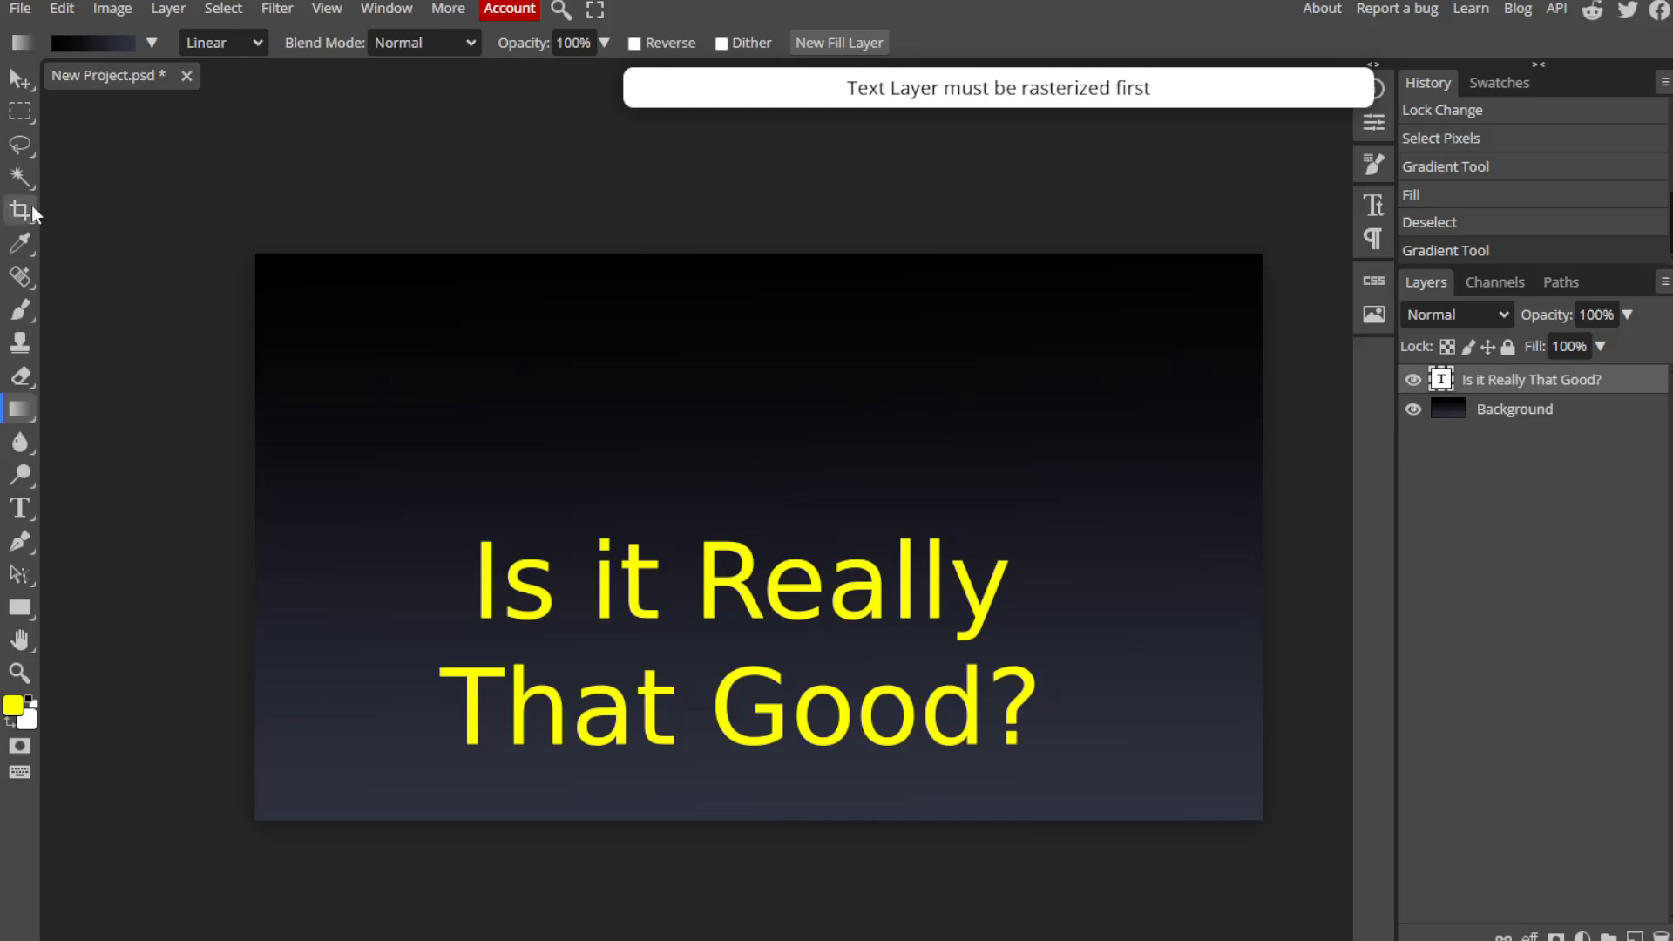
left_click(20, 79)
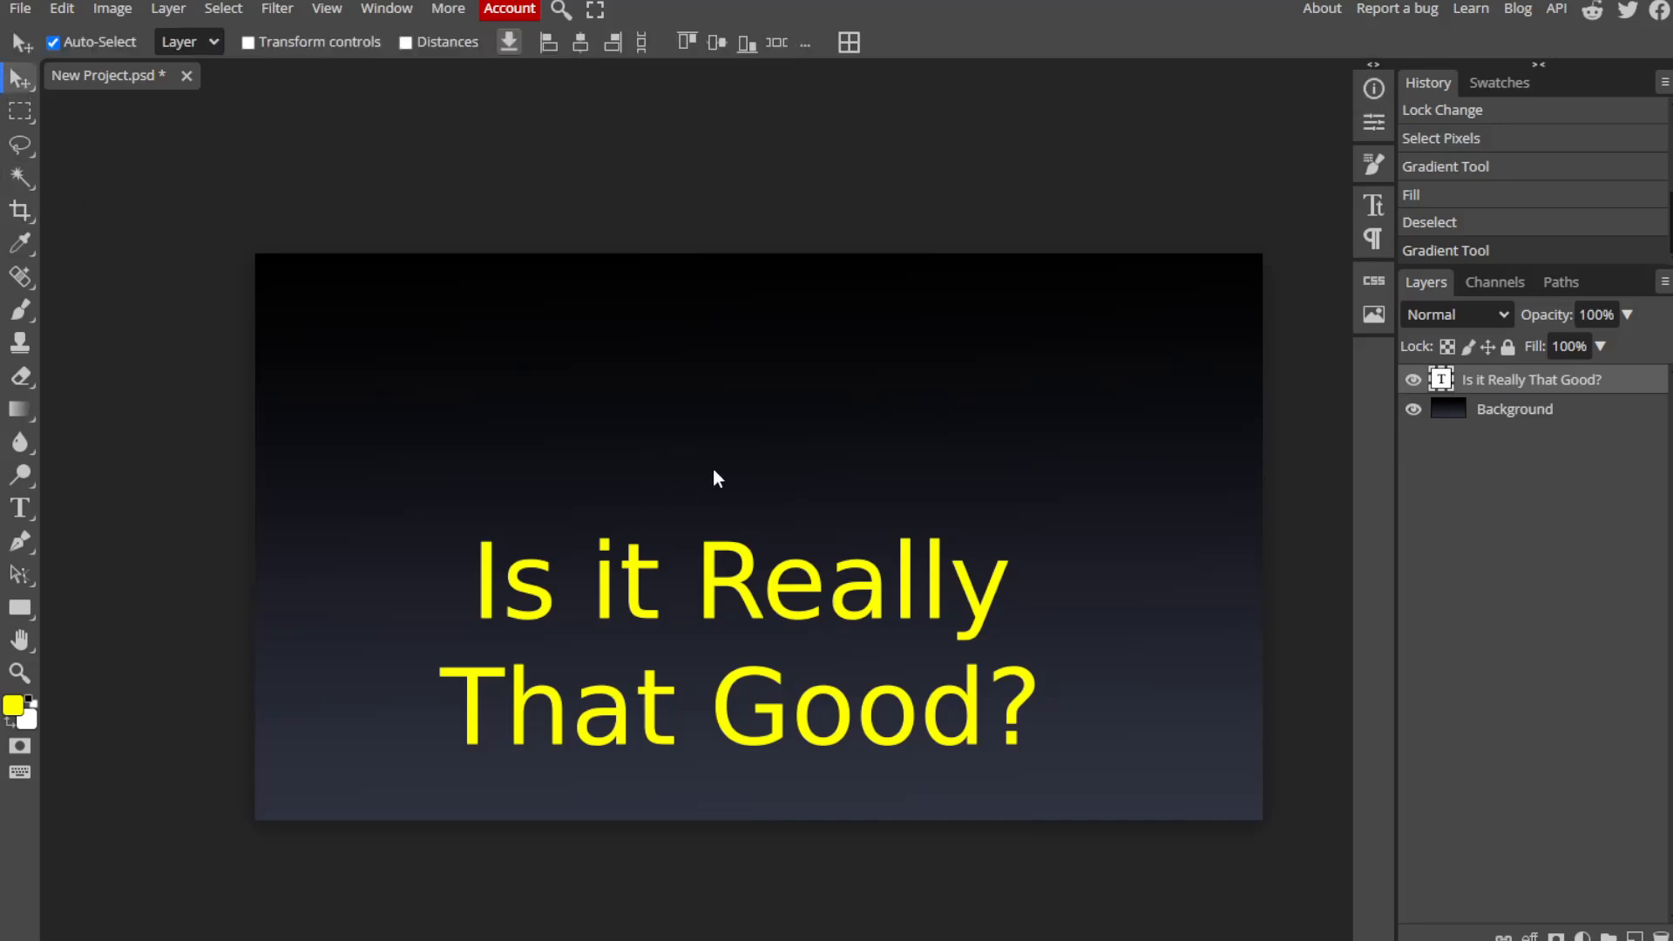
mouse_move(712, 474)
left_mouse_down()
mouse_move(718, 493)
mouse_move(660, 517)
mouse_move(697, 499)
left_mouse_up()
key("ctrl+z")
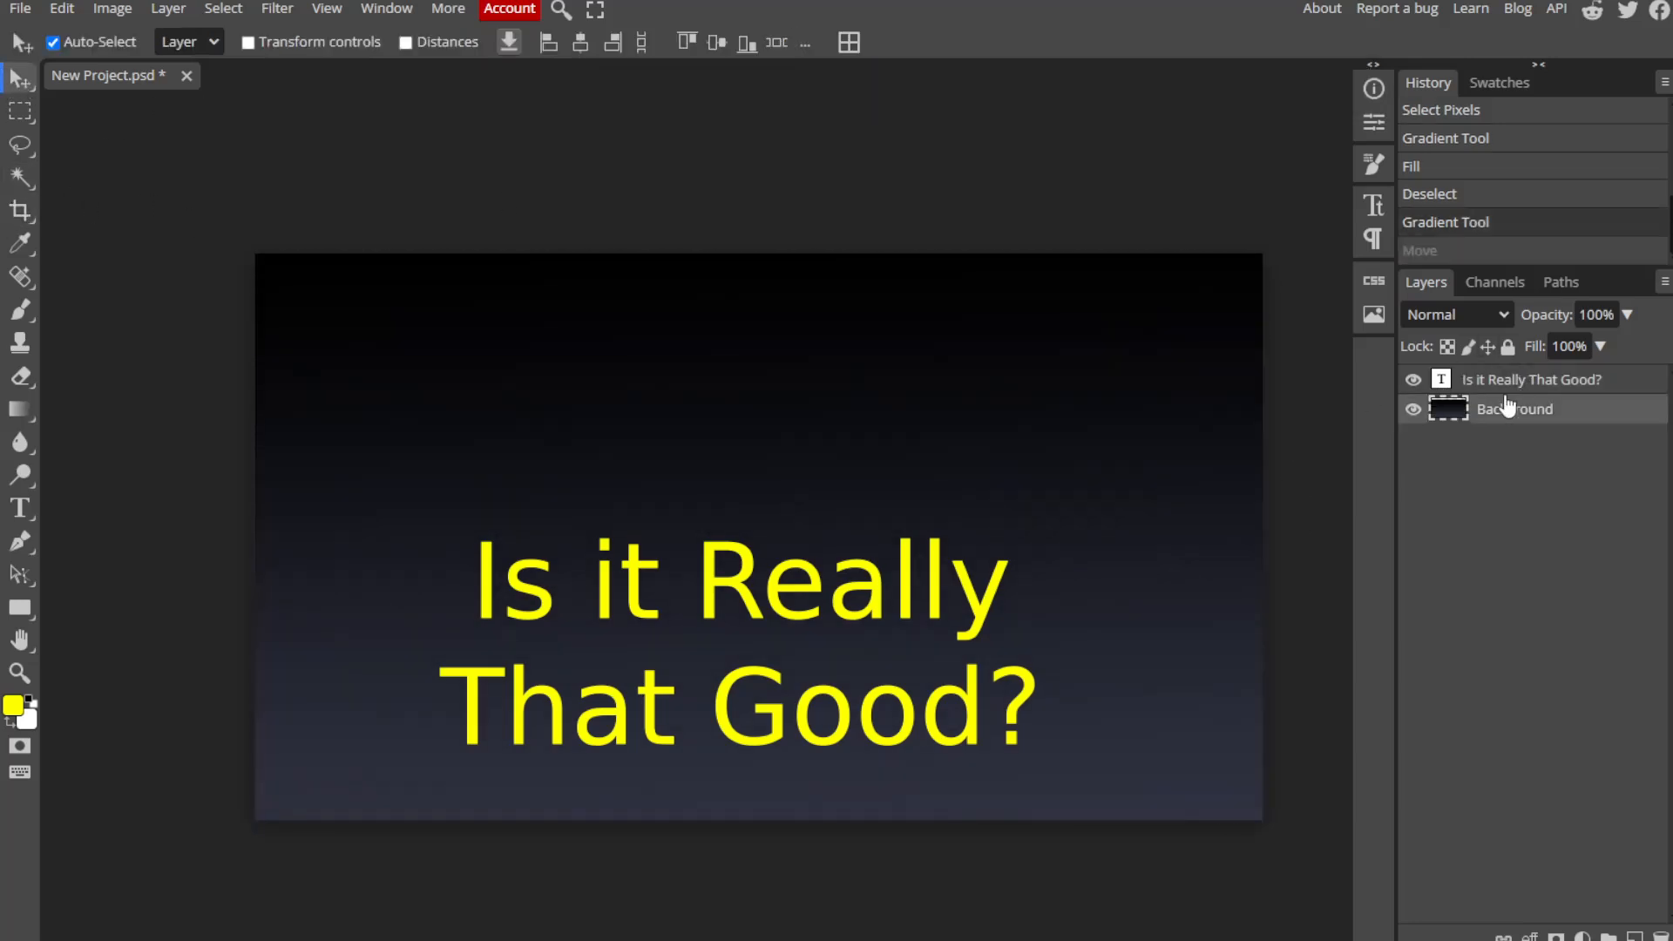
left_click_drag(711, 591, 732, 649)
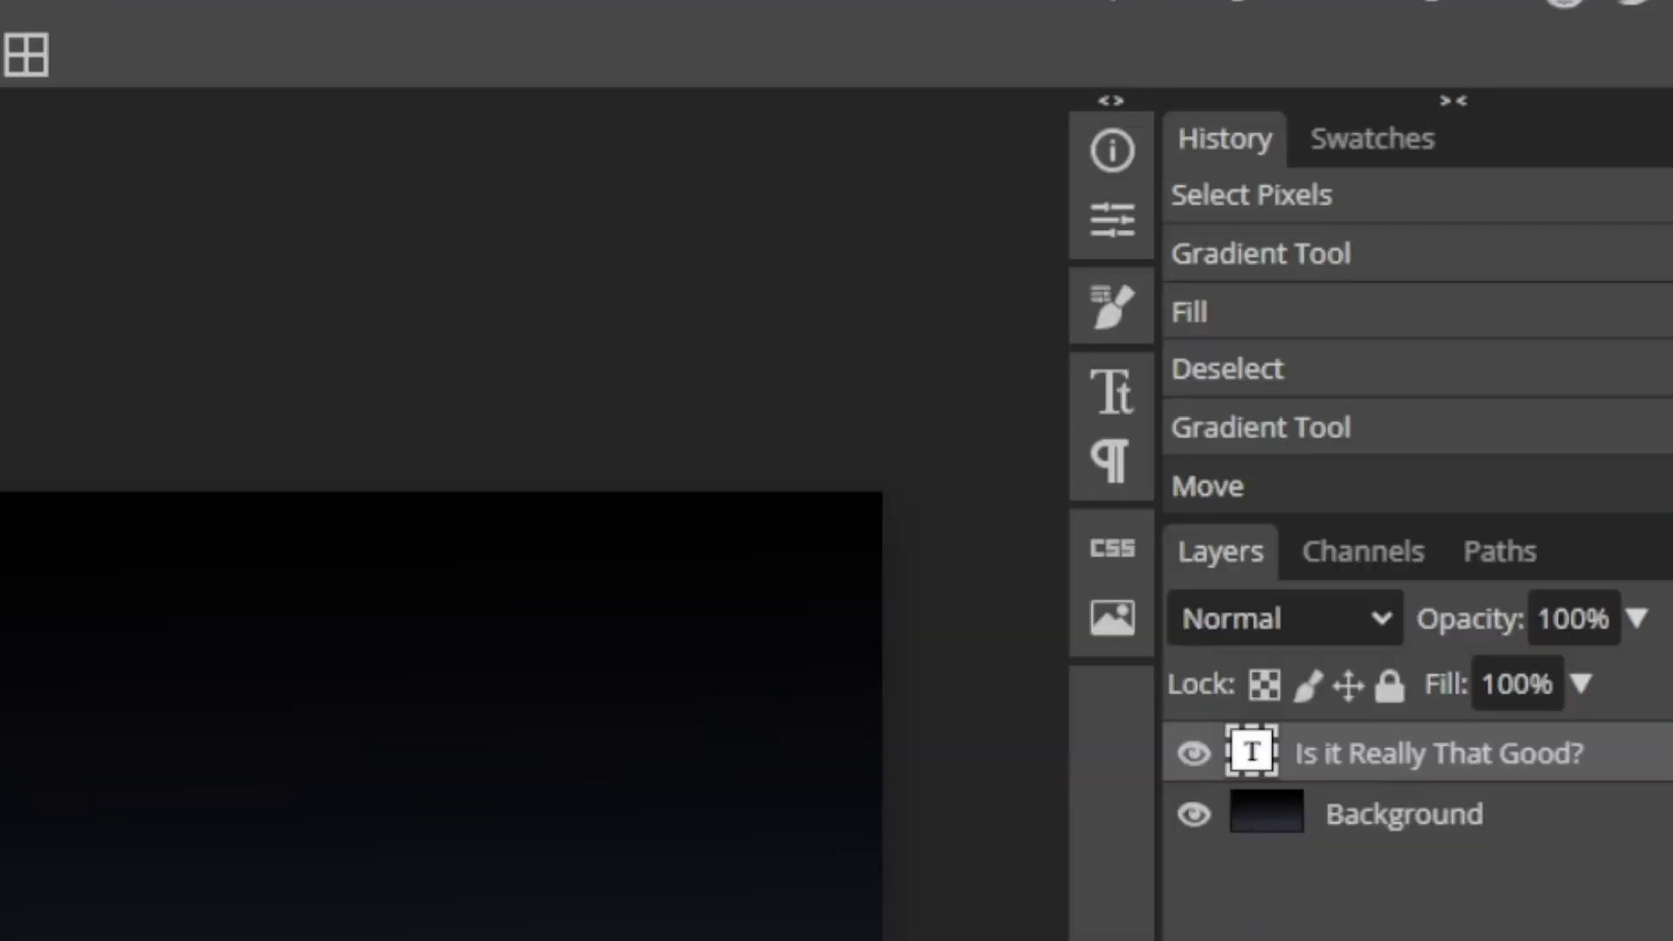
Paste the copied logo image and position it horizontally centered just above the title.
key("ctrl+v")
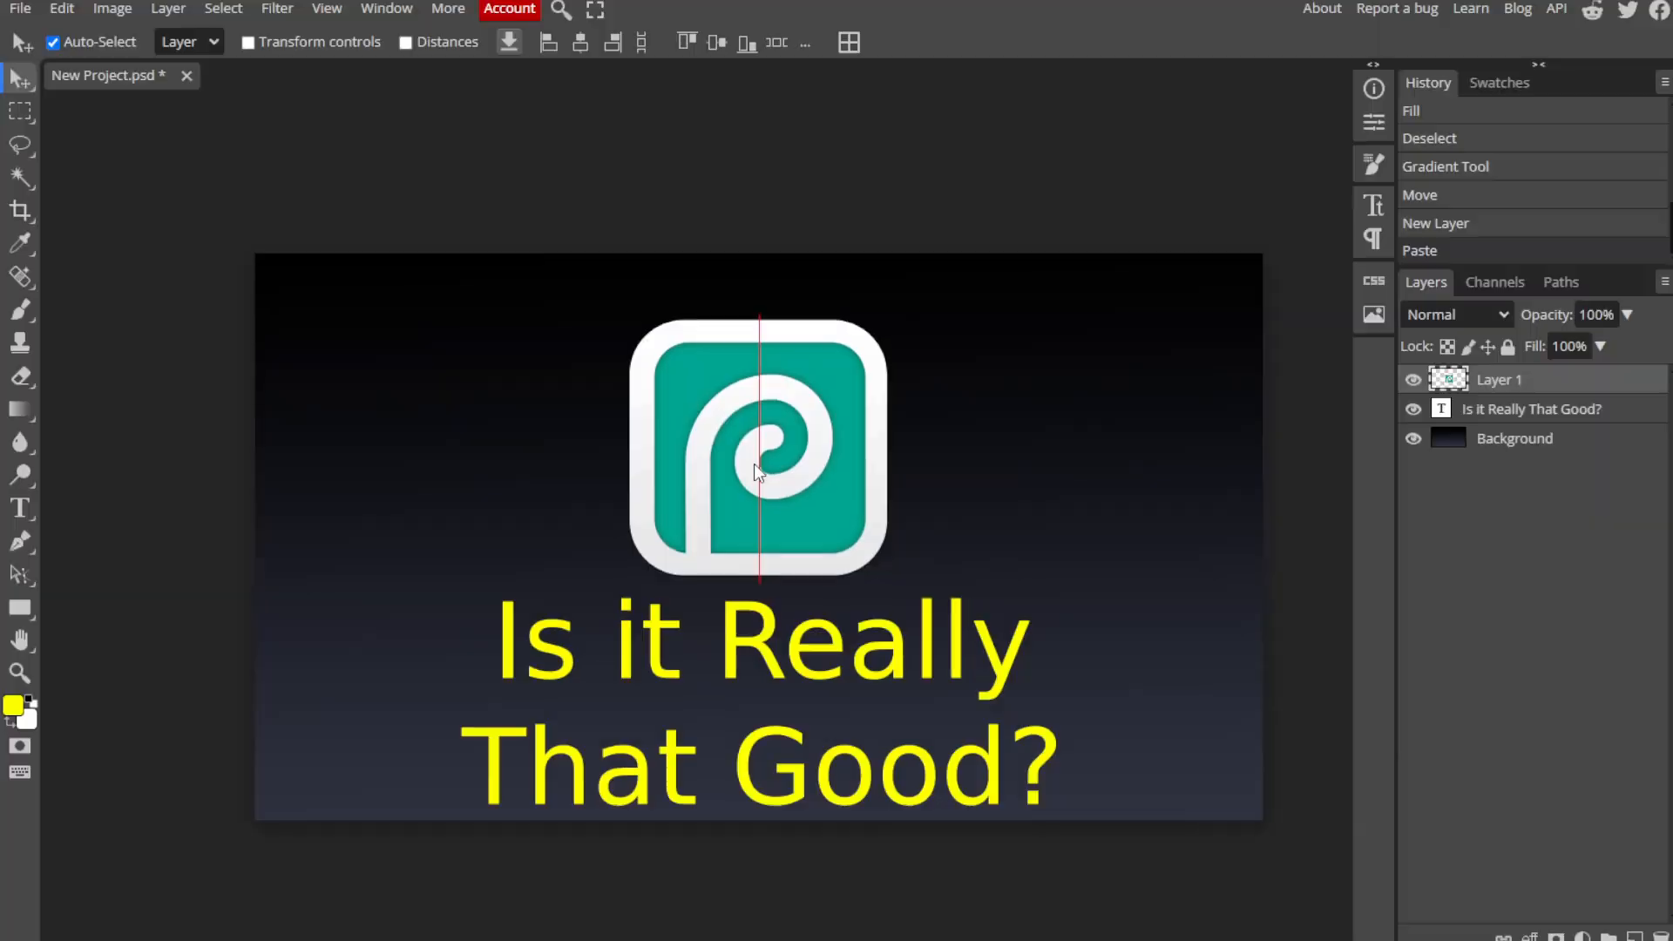
left_click_drag(754, 463, 753, 454)
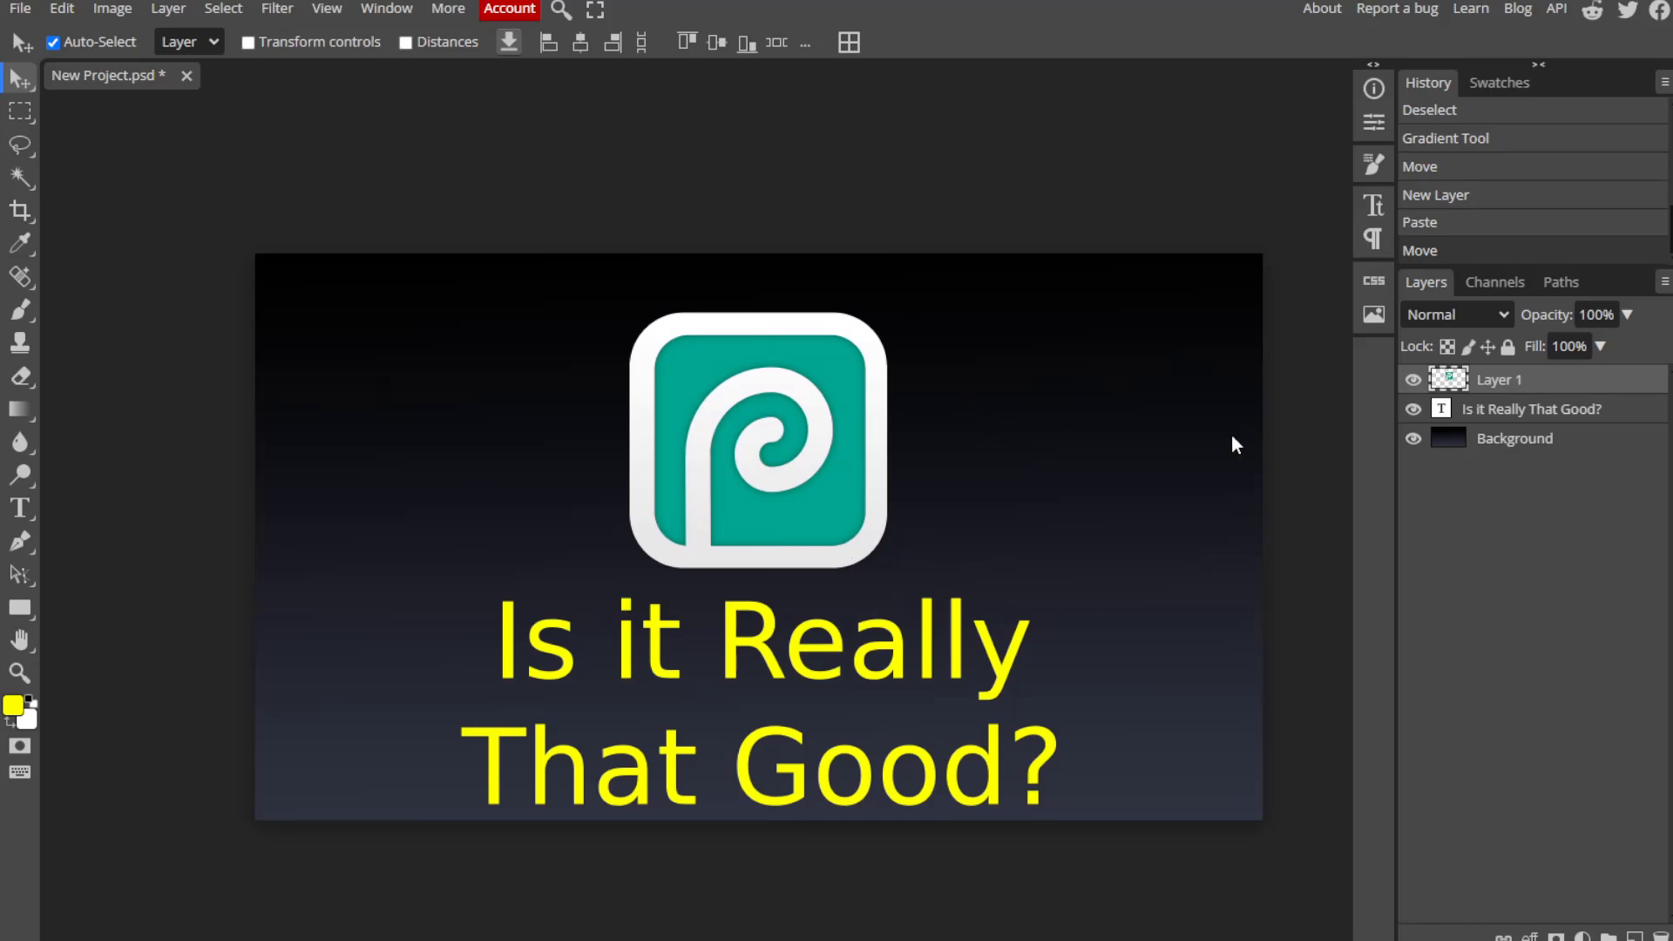
Set the title's second line, "That Good?", to the Bold style of DejaVu Sans and commit the text edit.
left_click(1485, 409)
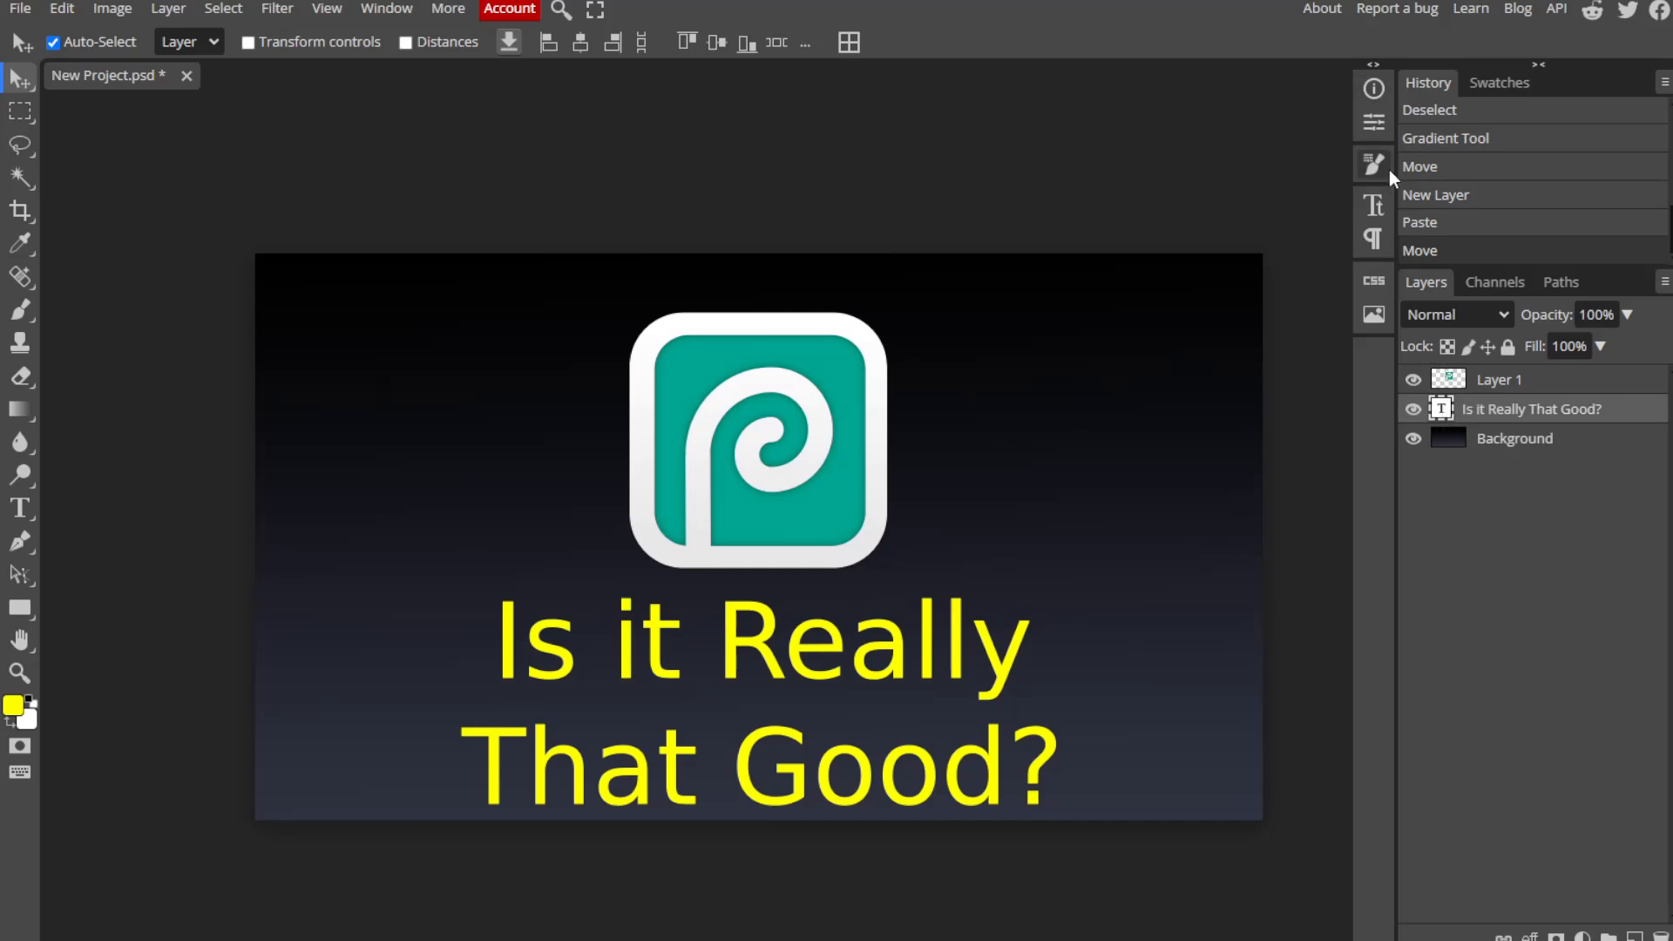
left_click(1371, 213)
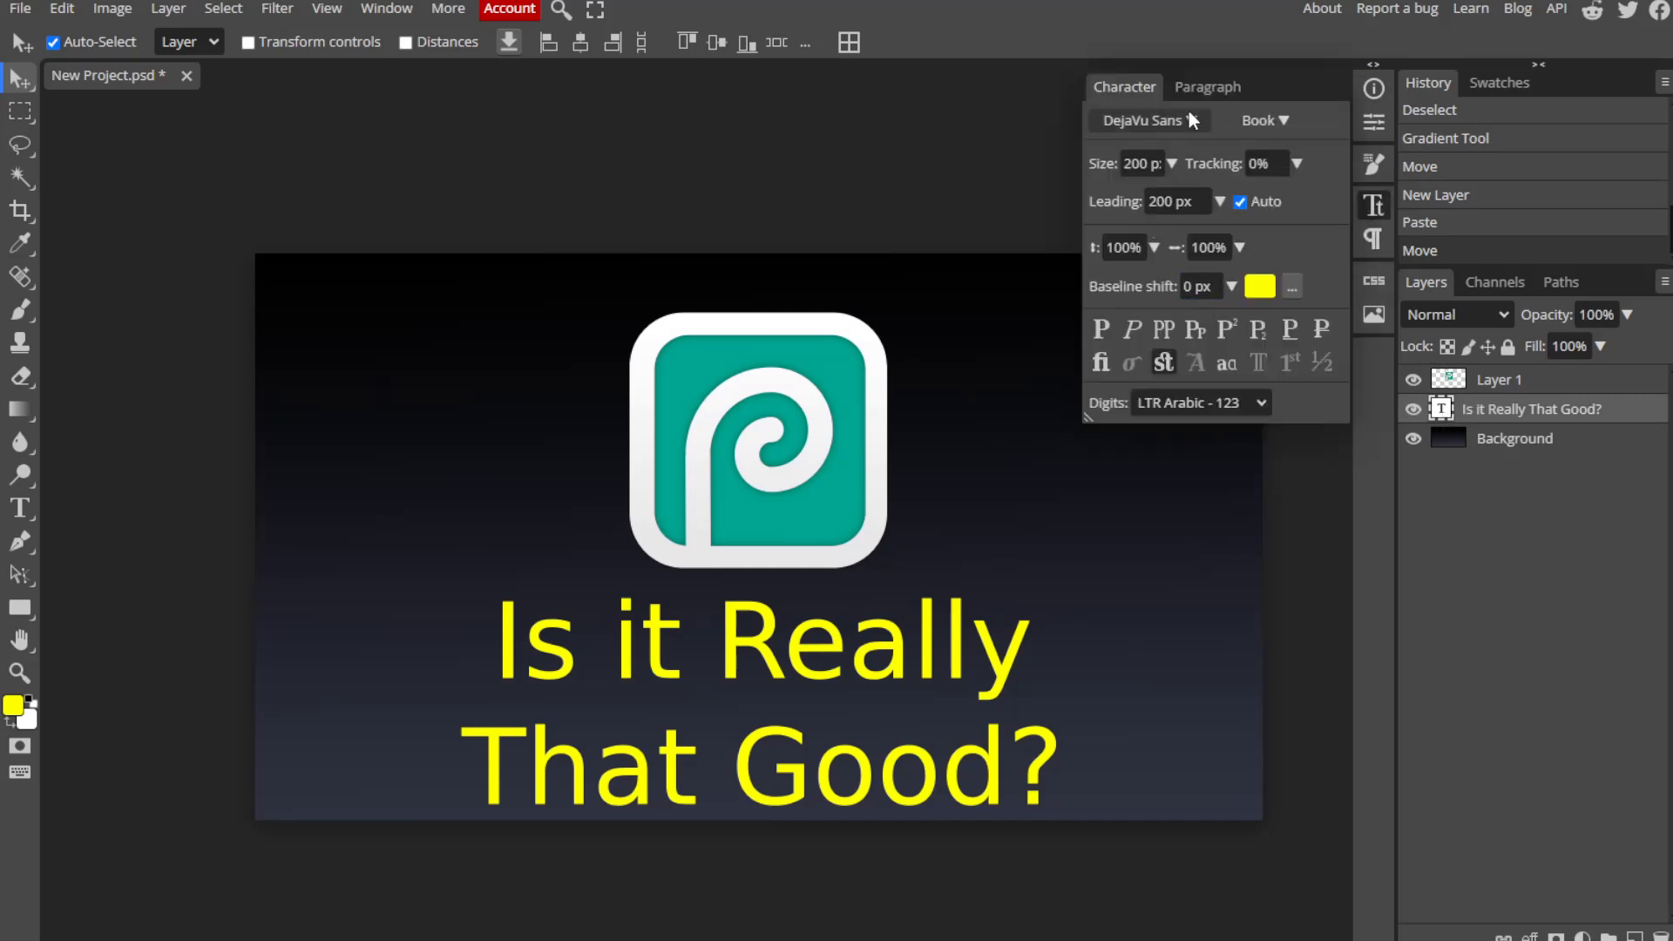
left_click(1147, 123)
scroll(1188, 416, "down", 5)
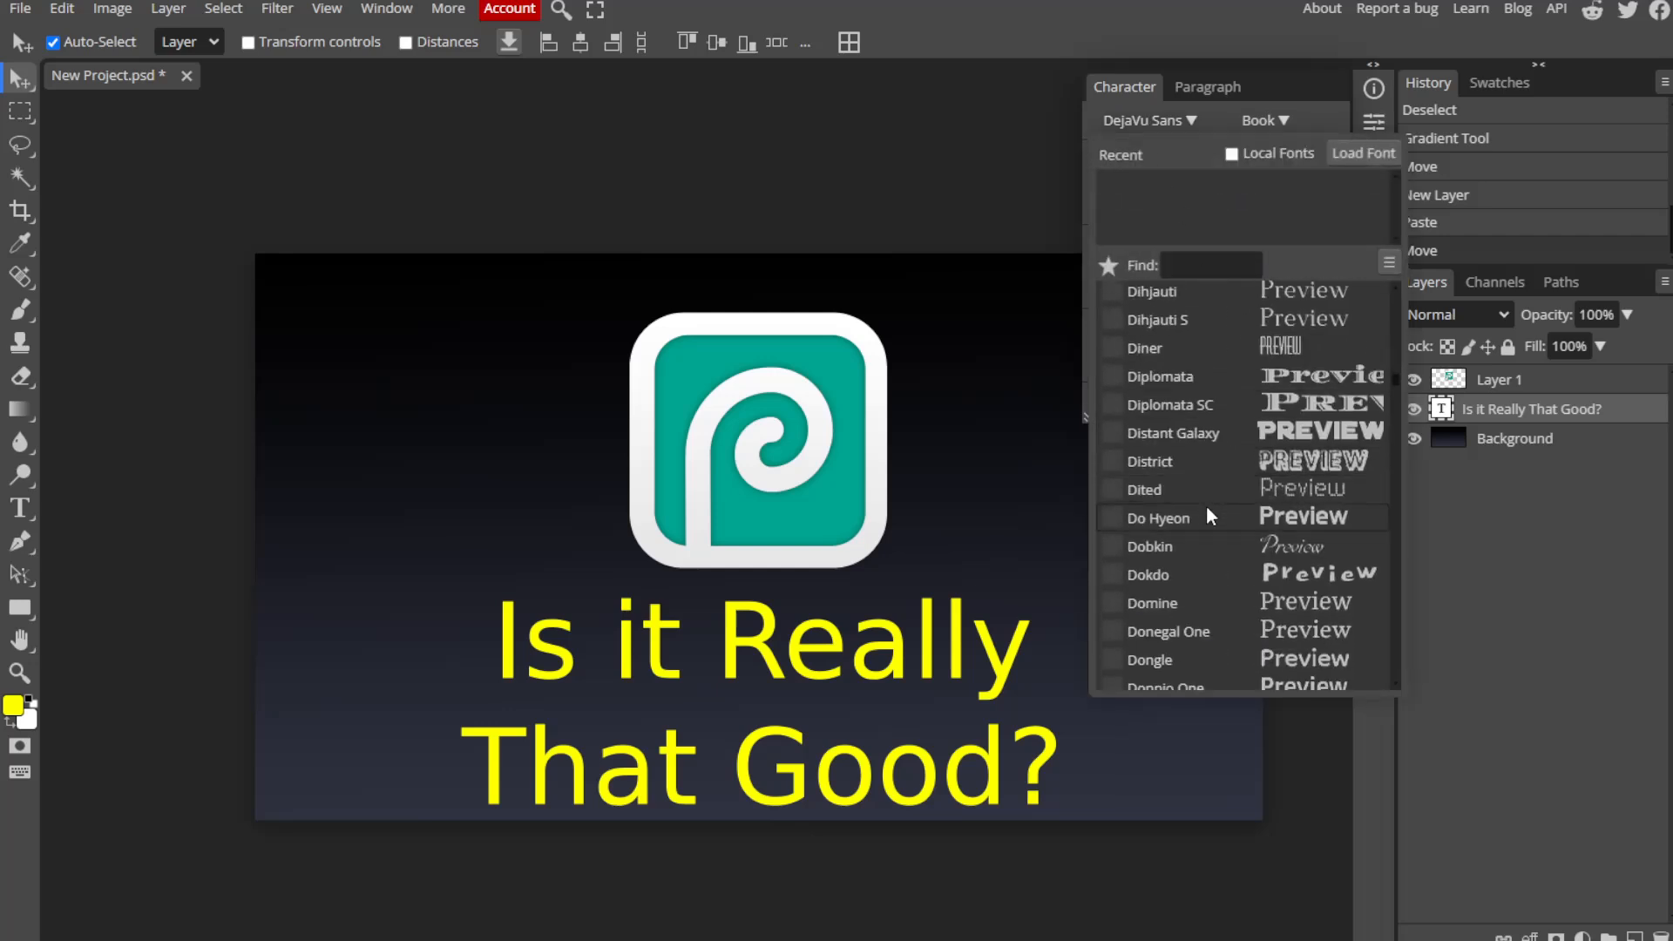
double_click(467, 782)
left_click_drag(467, 782, 1074, 771)
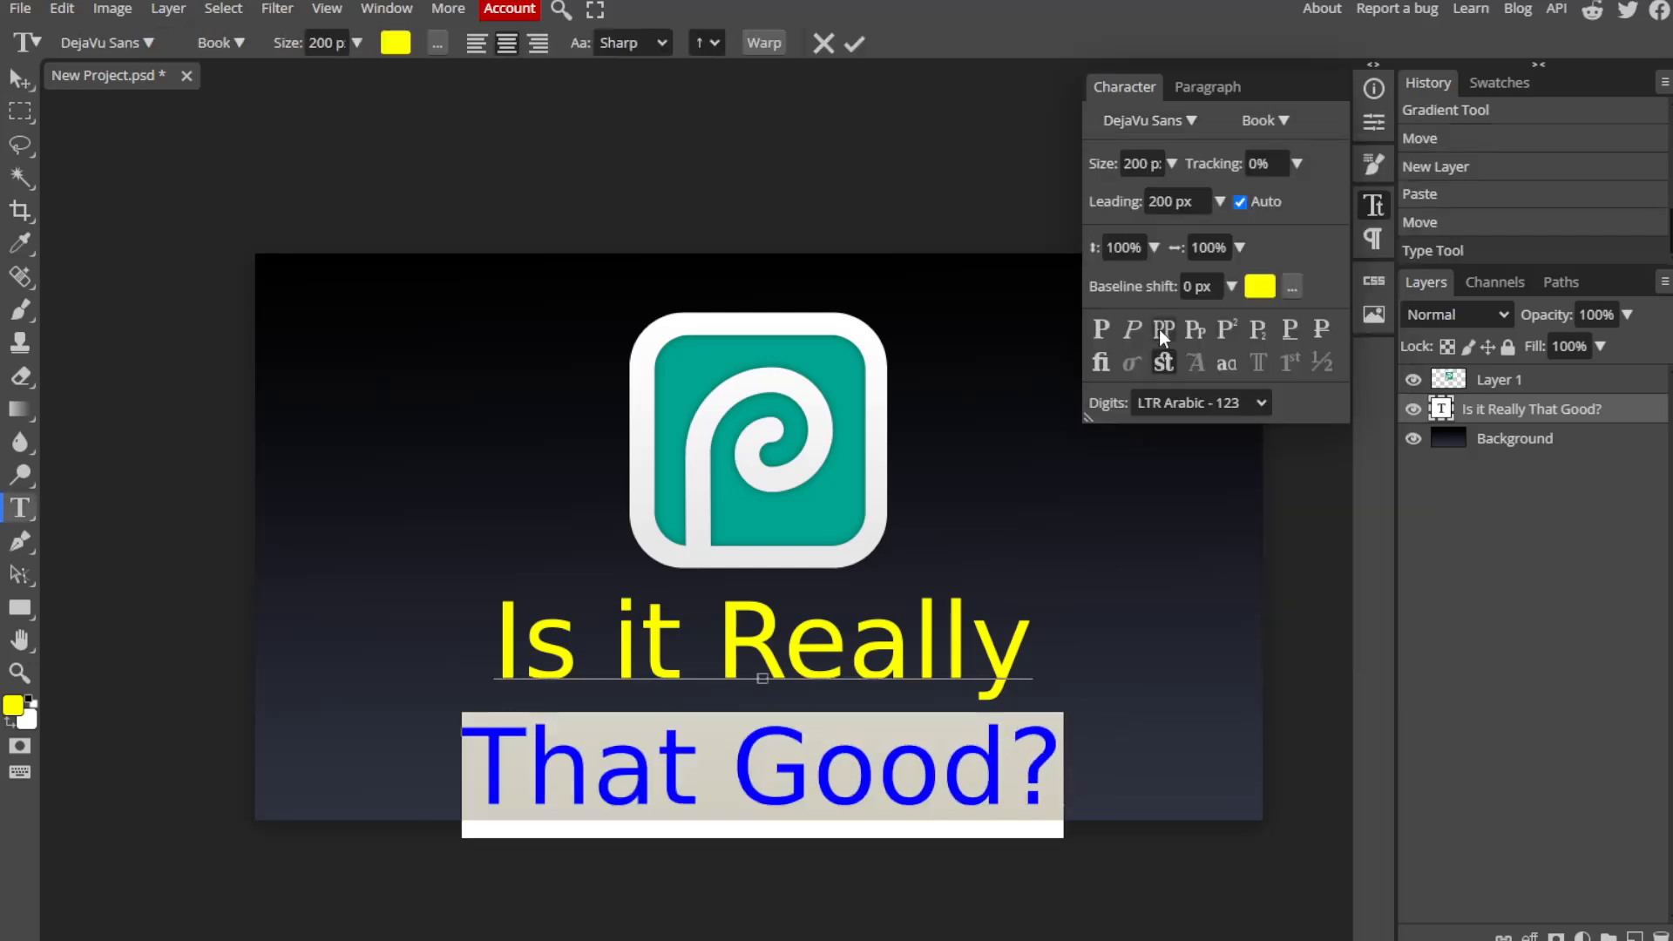
left_click(1265, 120)
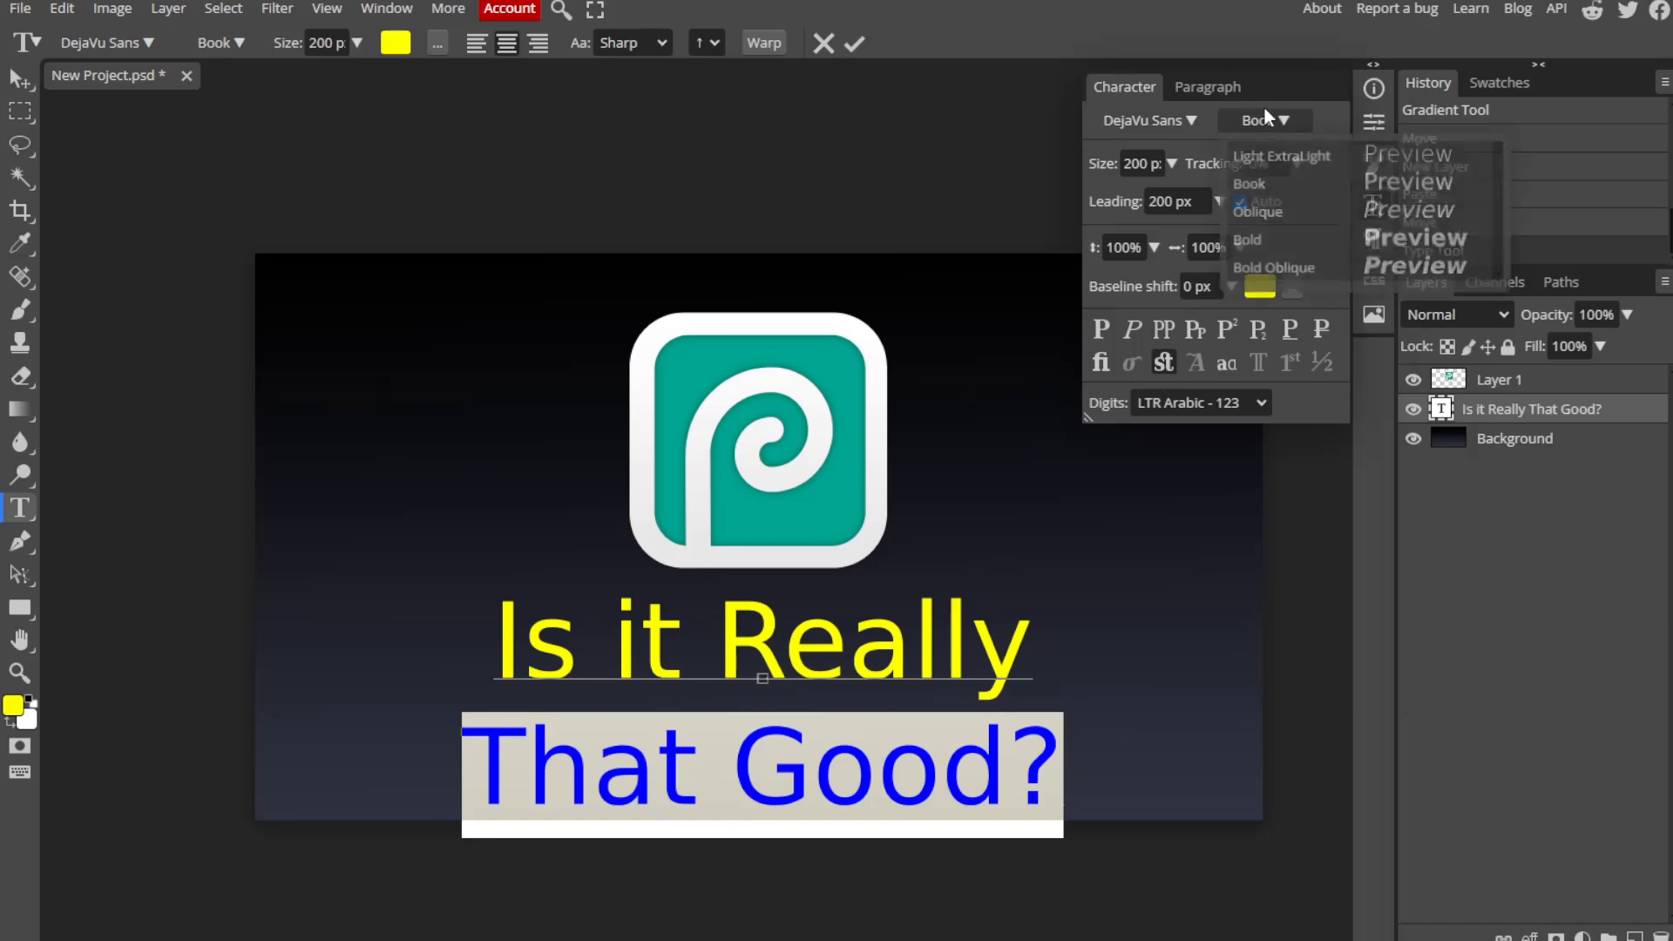
left_click(1278, 238)
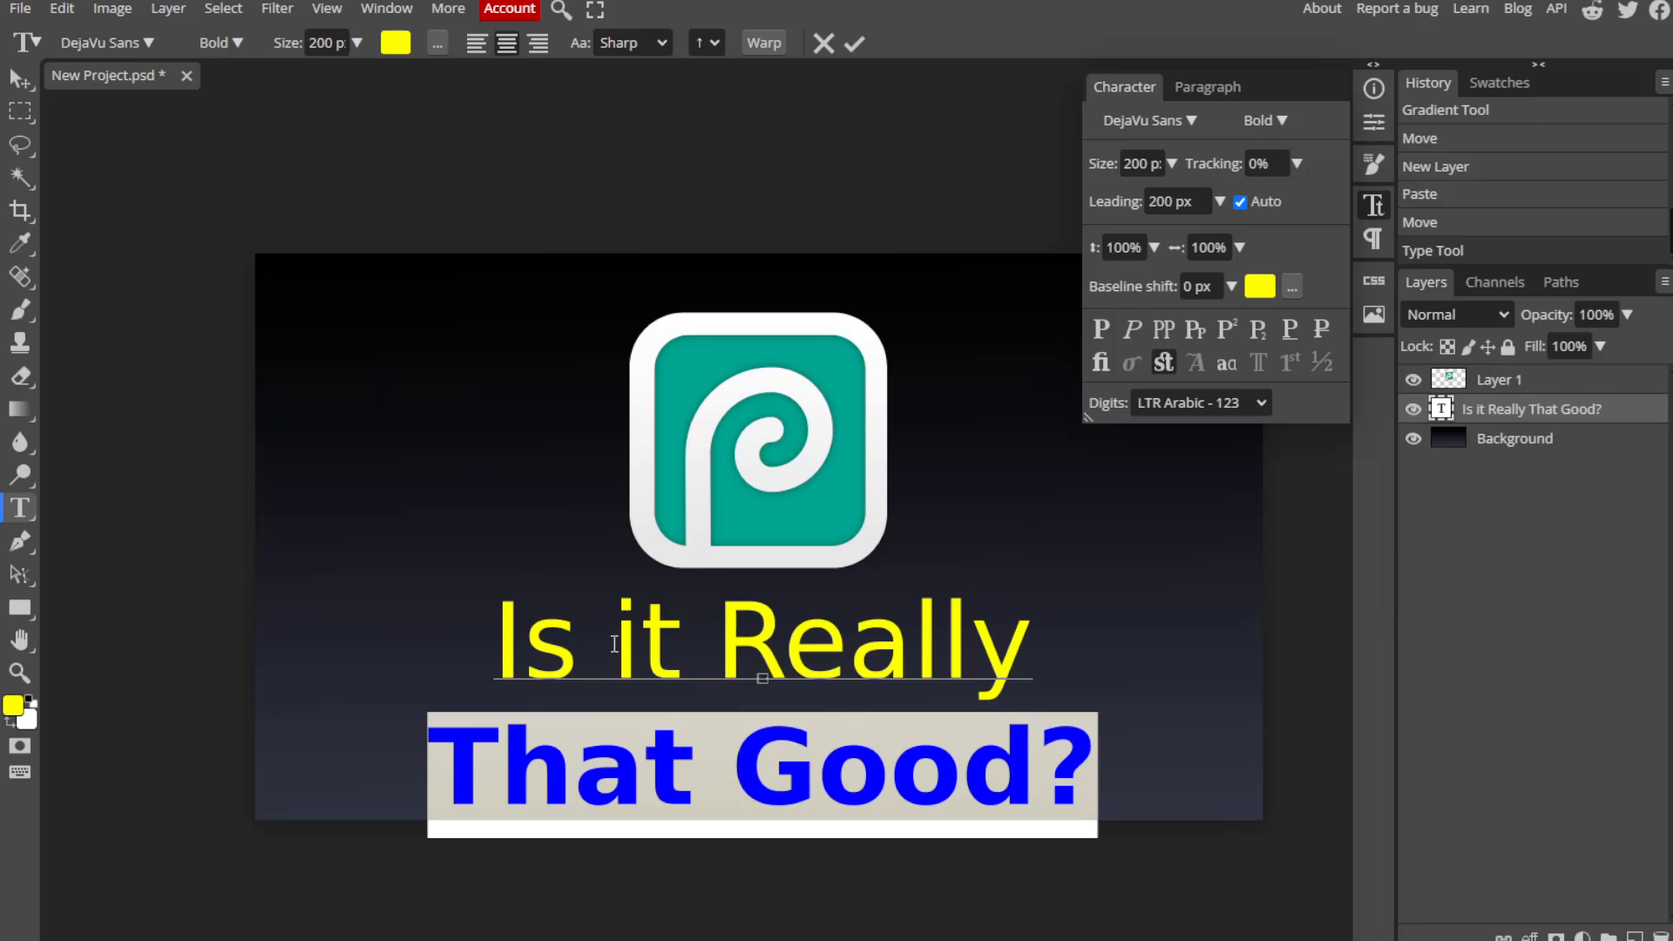
left_click_drag(1294, 451, 1292, 452)
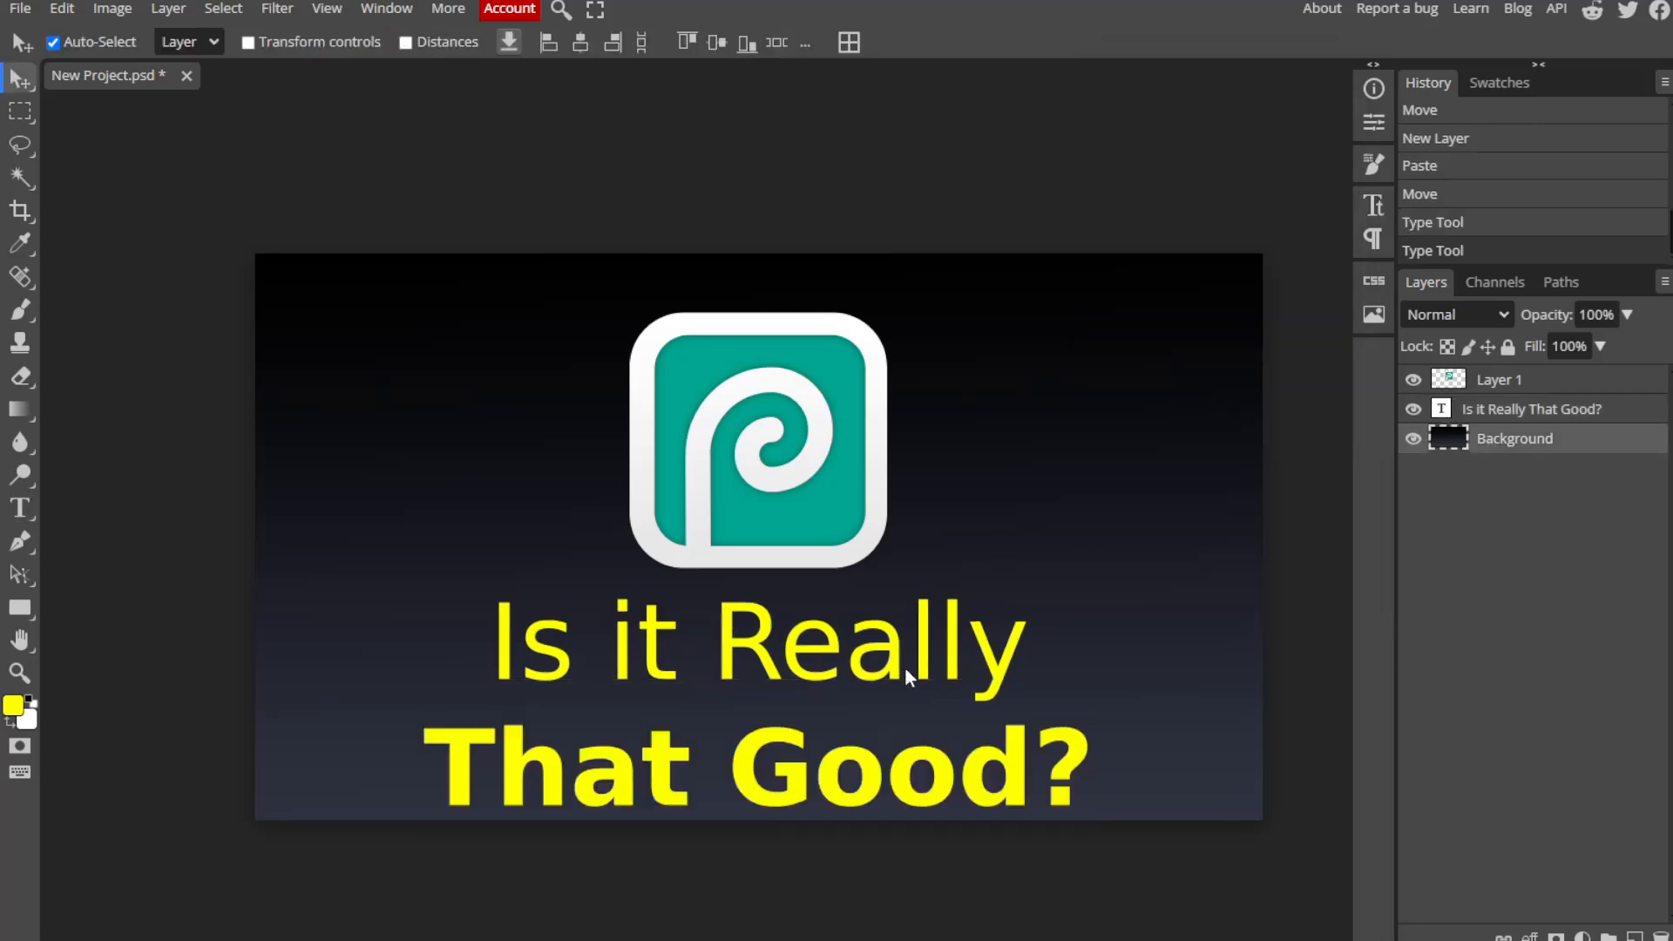
On the logo layer, outline the logo with a closed Pen path and convert it into an anti-aliased selection.
left_click(1495, 384)
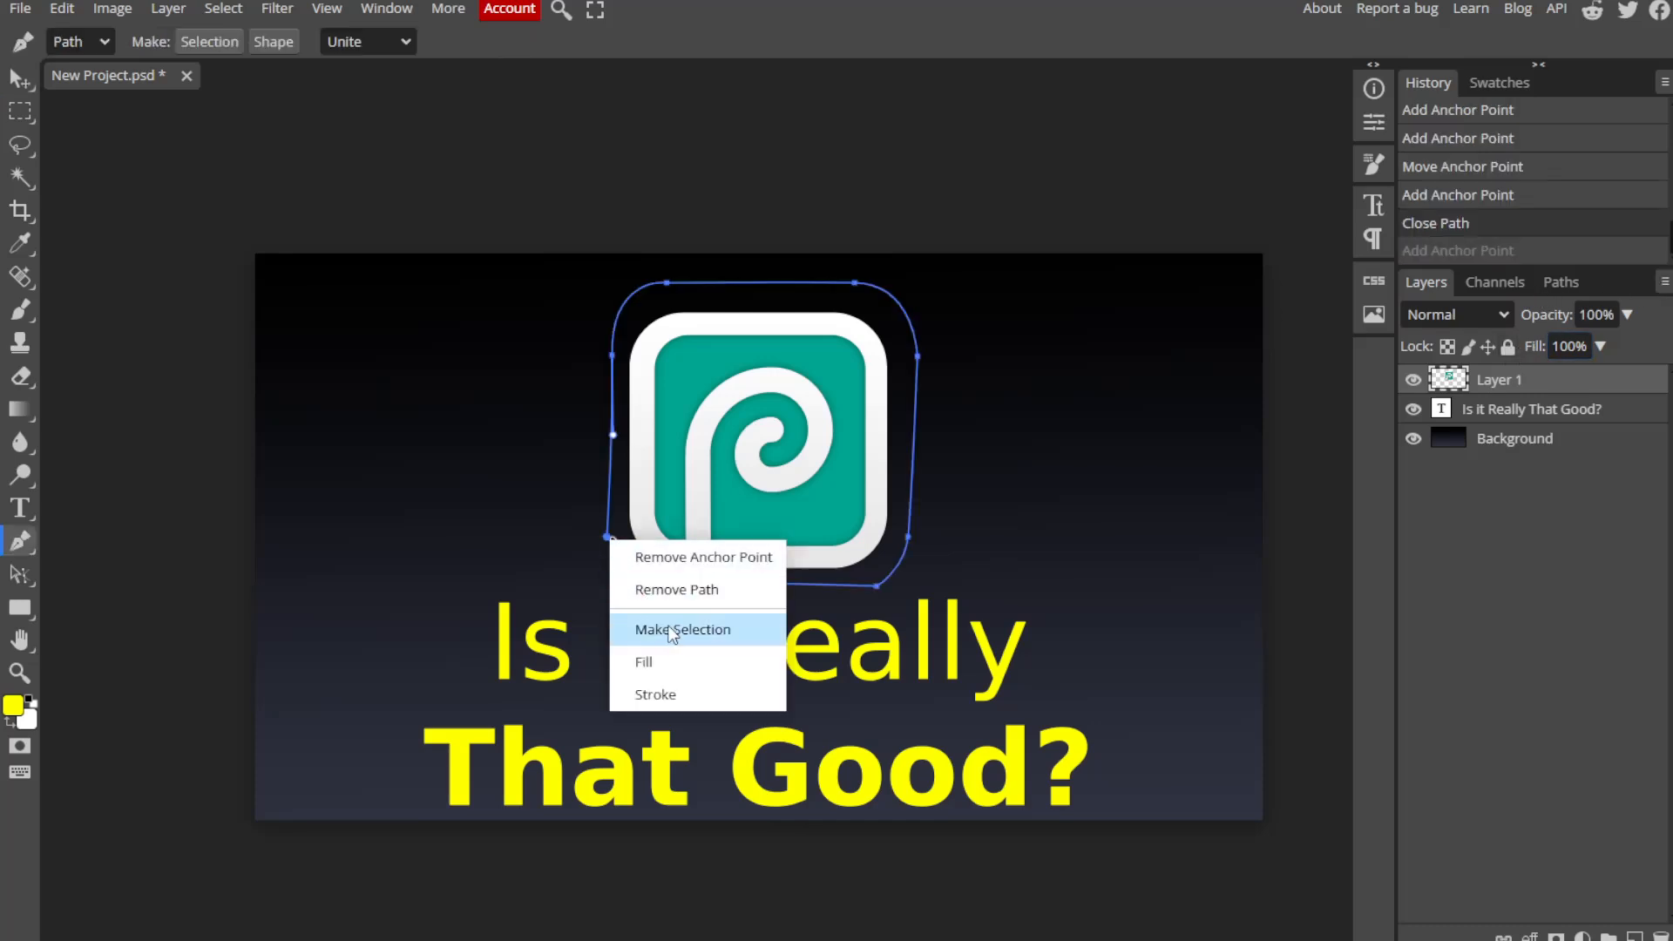
left_click(676, 632)
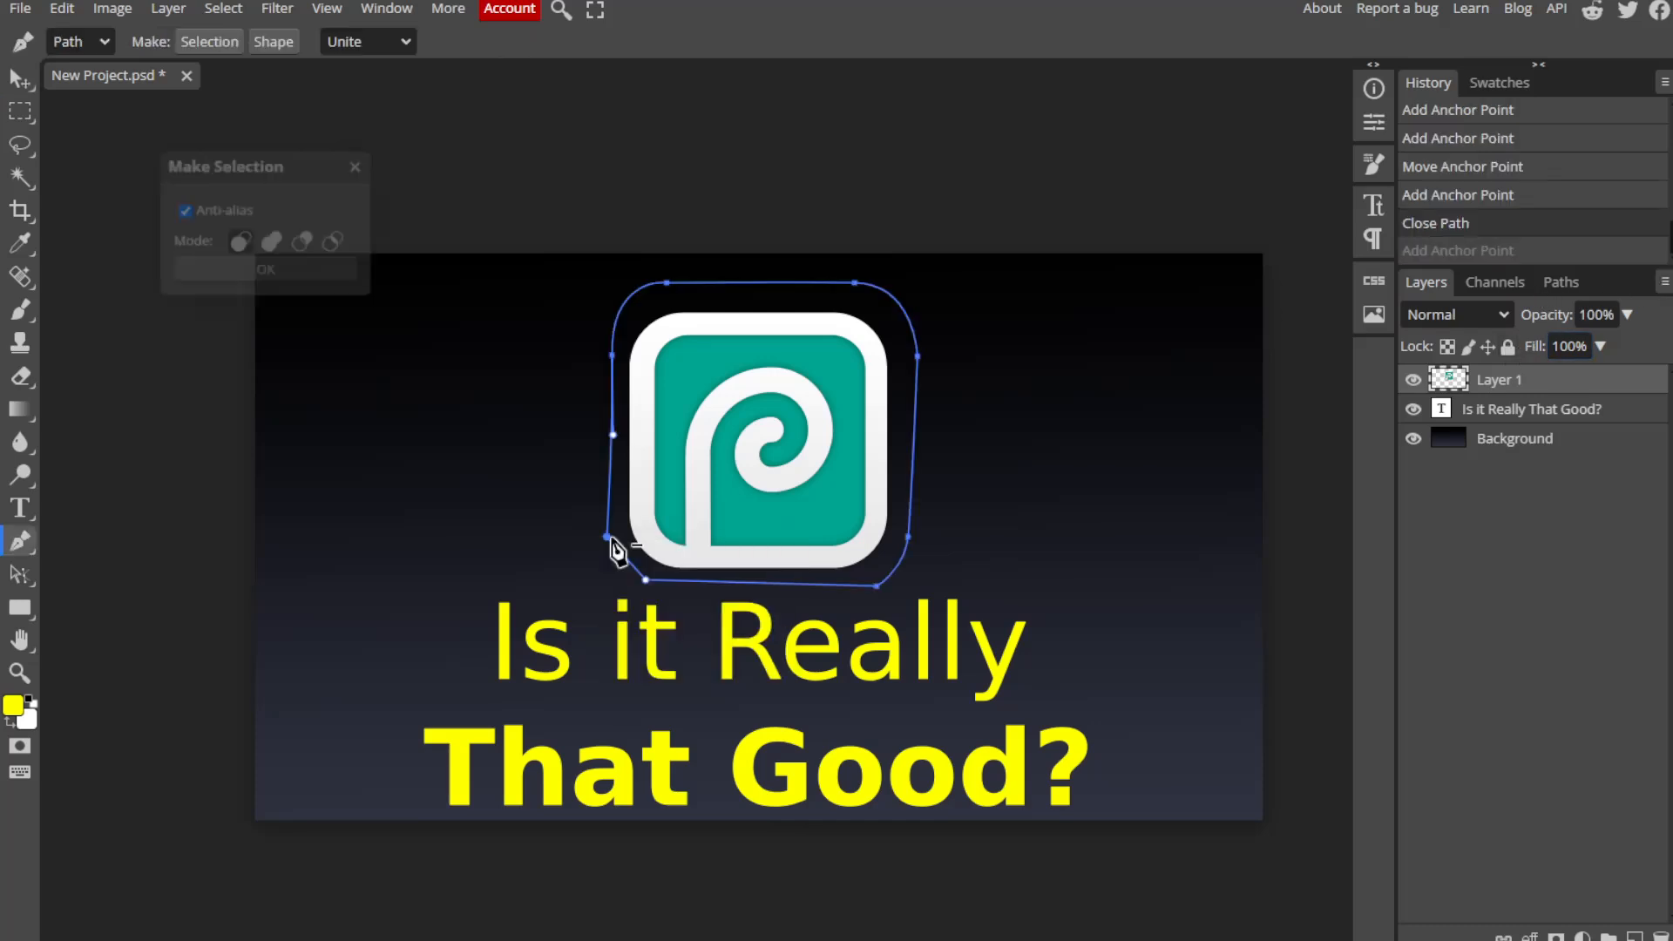
left_click(296, 268)
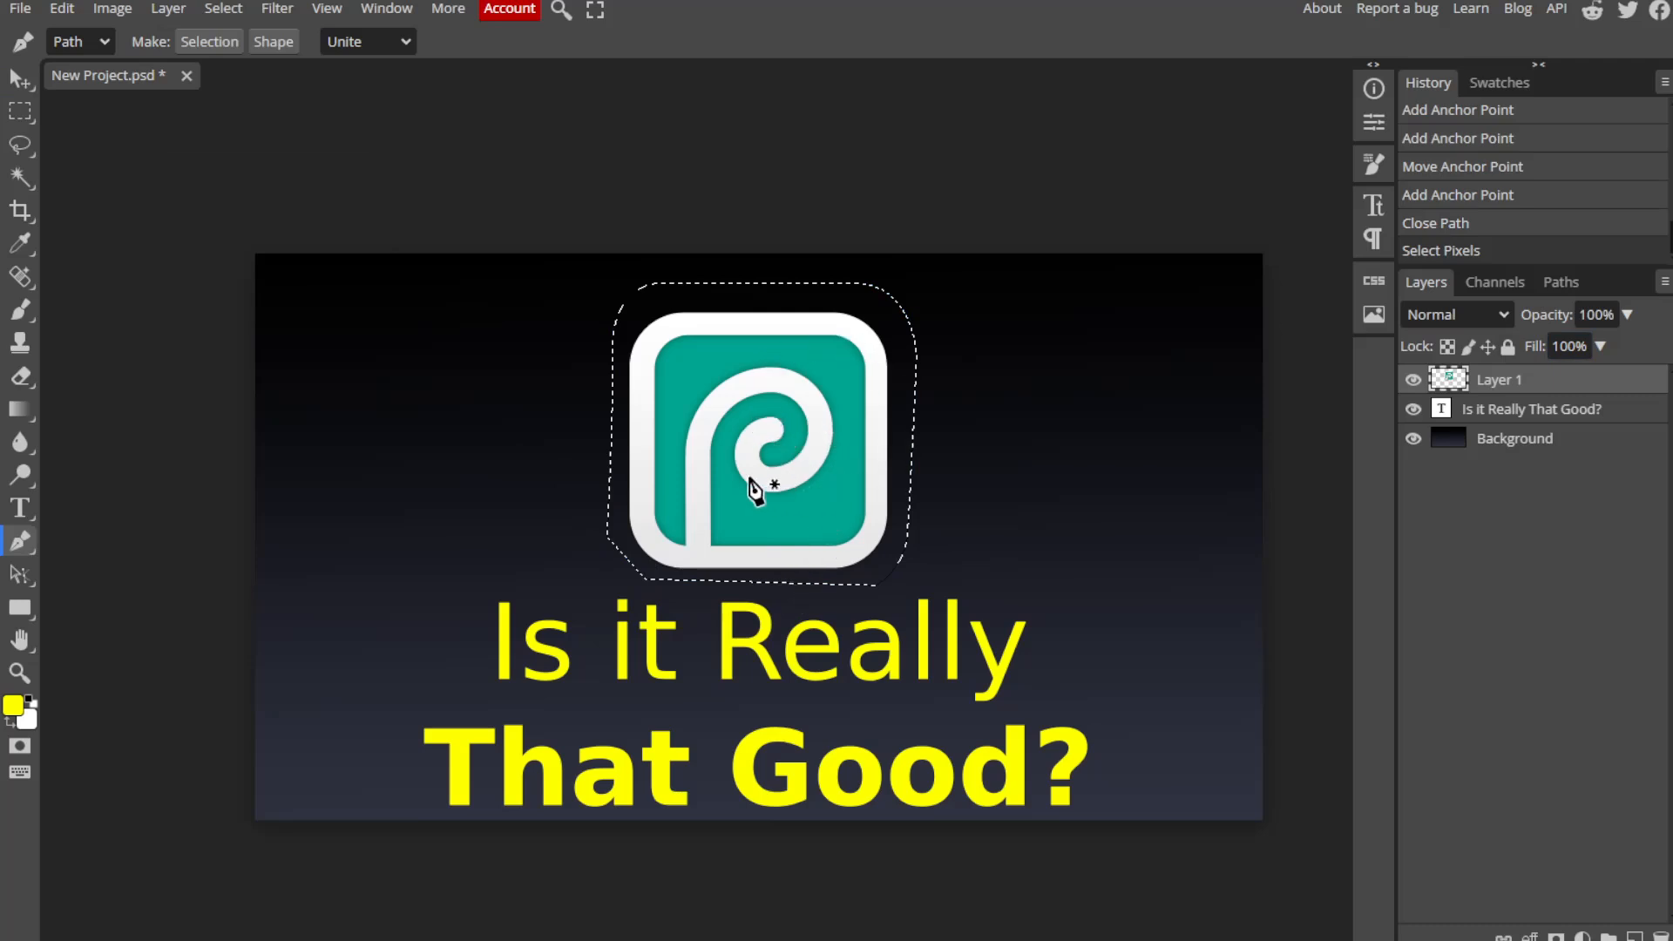
Try a yellow brush stroke across the selected logo area and undo it.
left_click(19, 311)
mouse_move(603, 422)
left_mouse_down()
mouse_move(867, 418)
mouse_move(782, 494)
mouse_move(865, 453)
left_mouse_up()
key("ctrl+z")
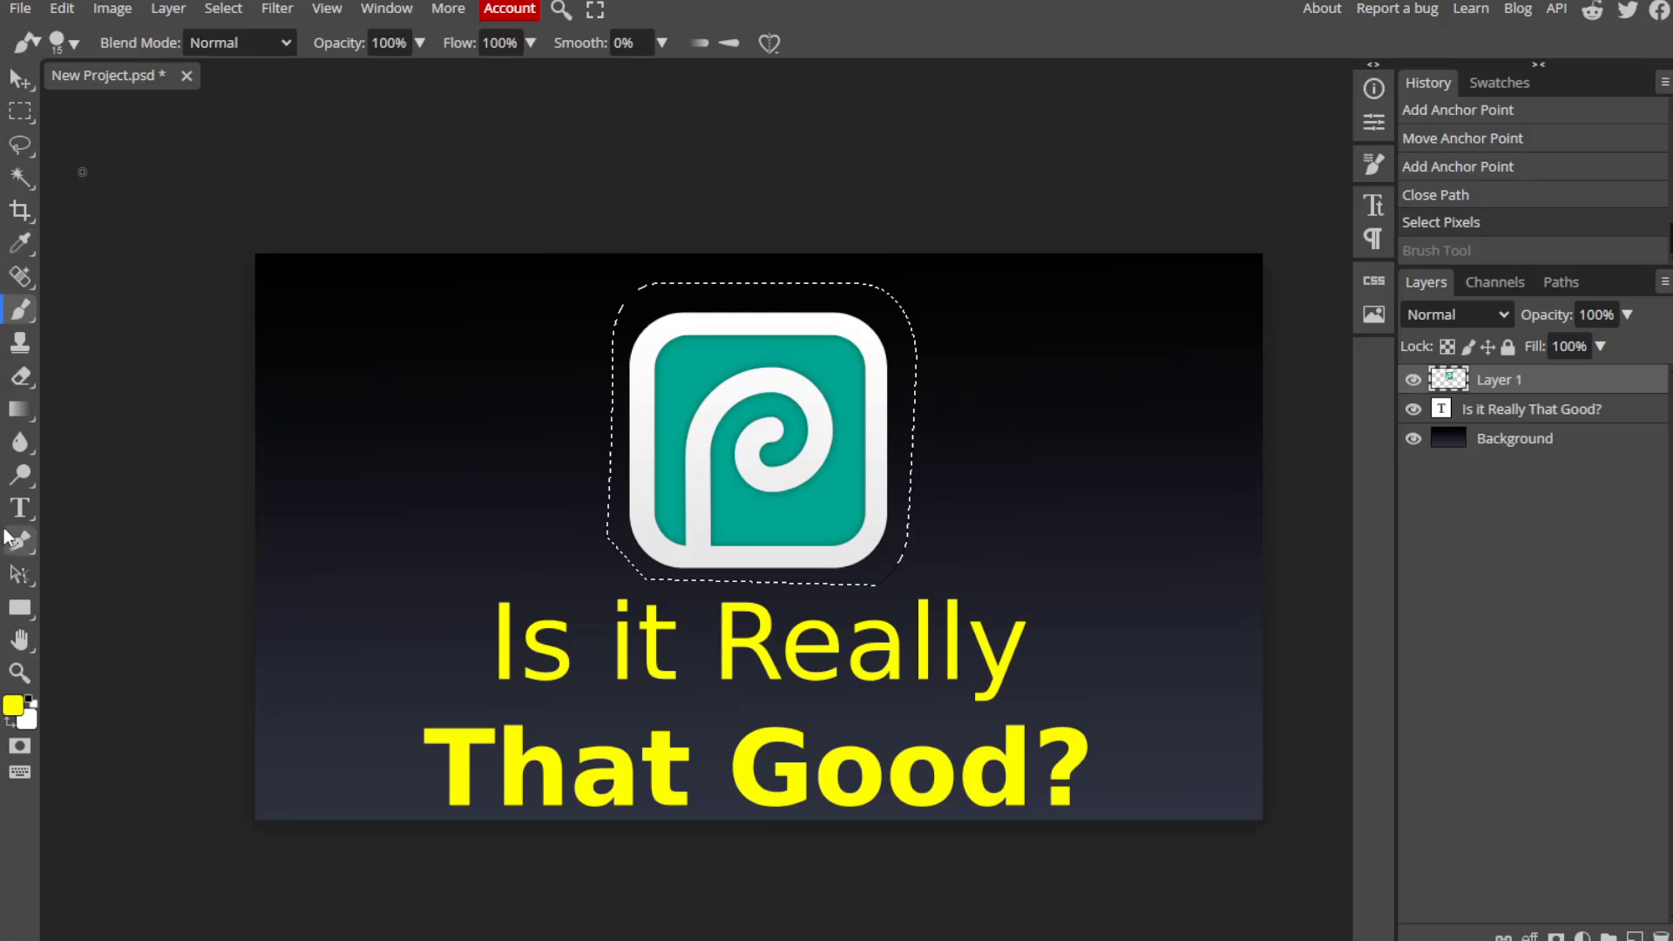
Add a new layer above the logo and paste a copy of the logo onto it.
left_click(62, 8)
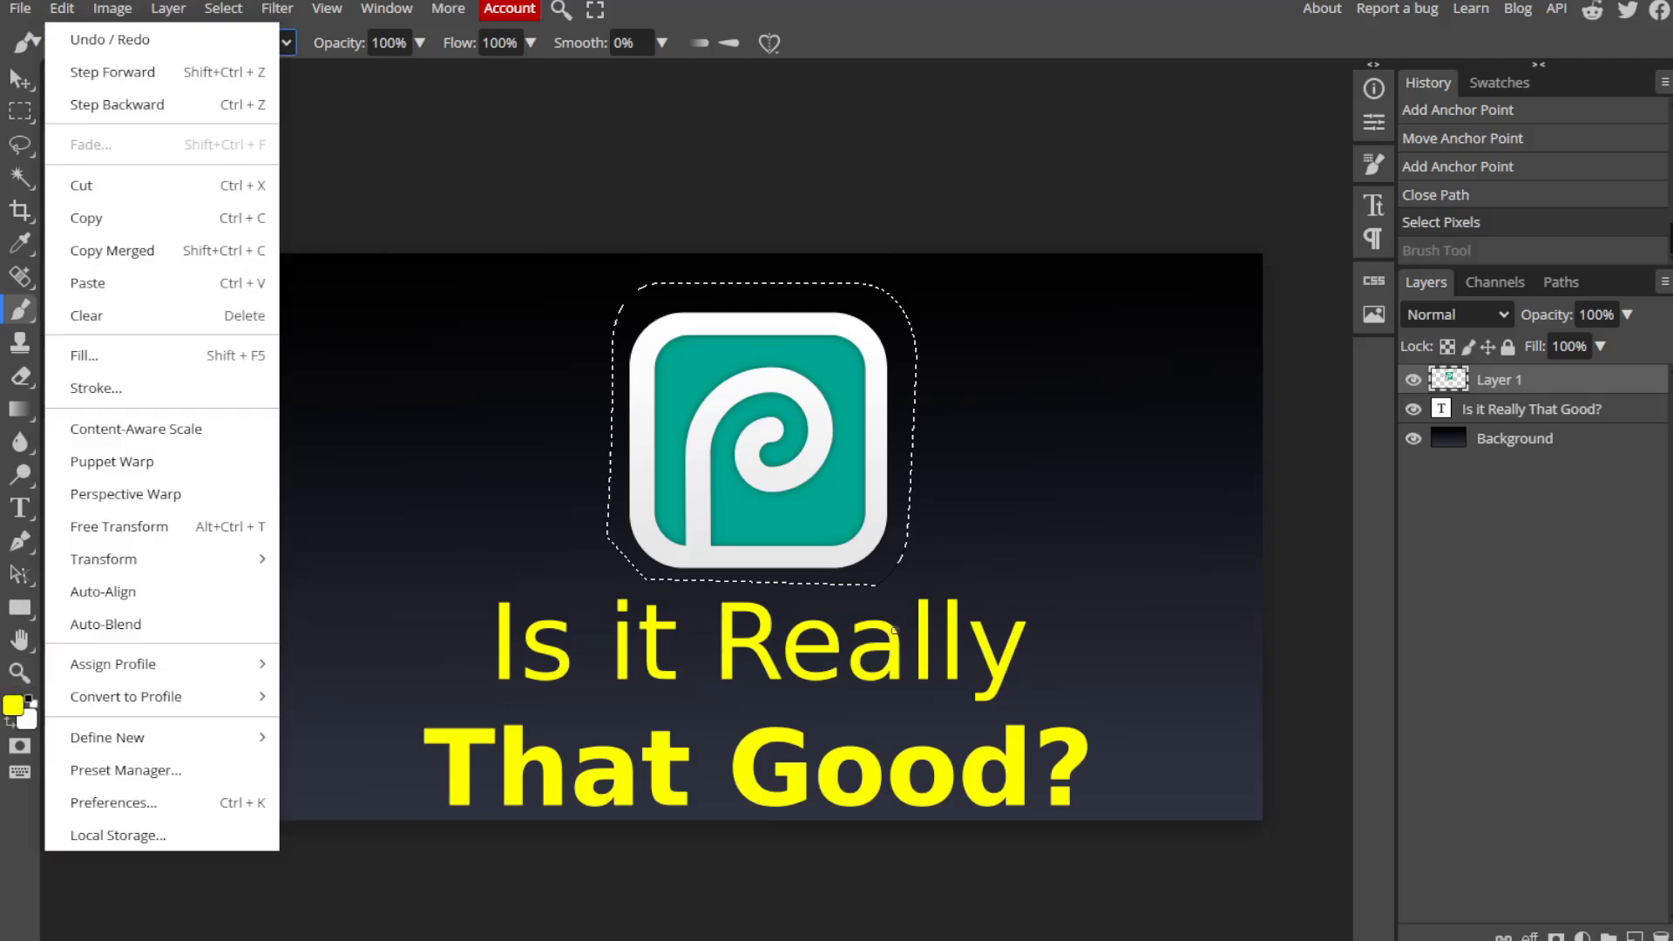
left_click(640, 6)
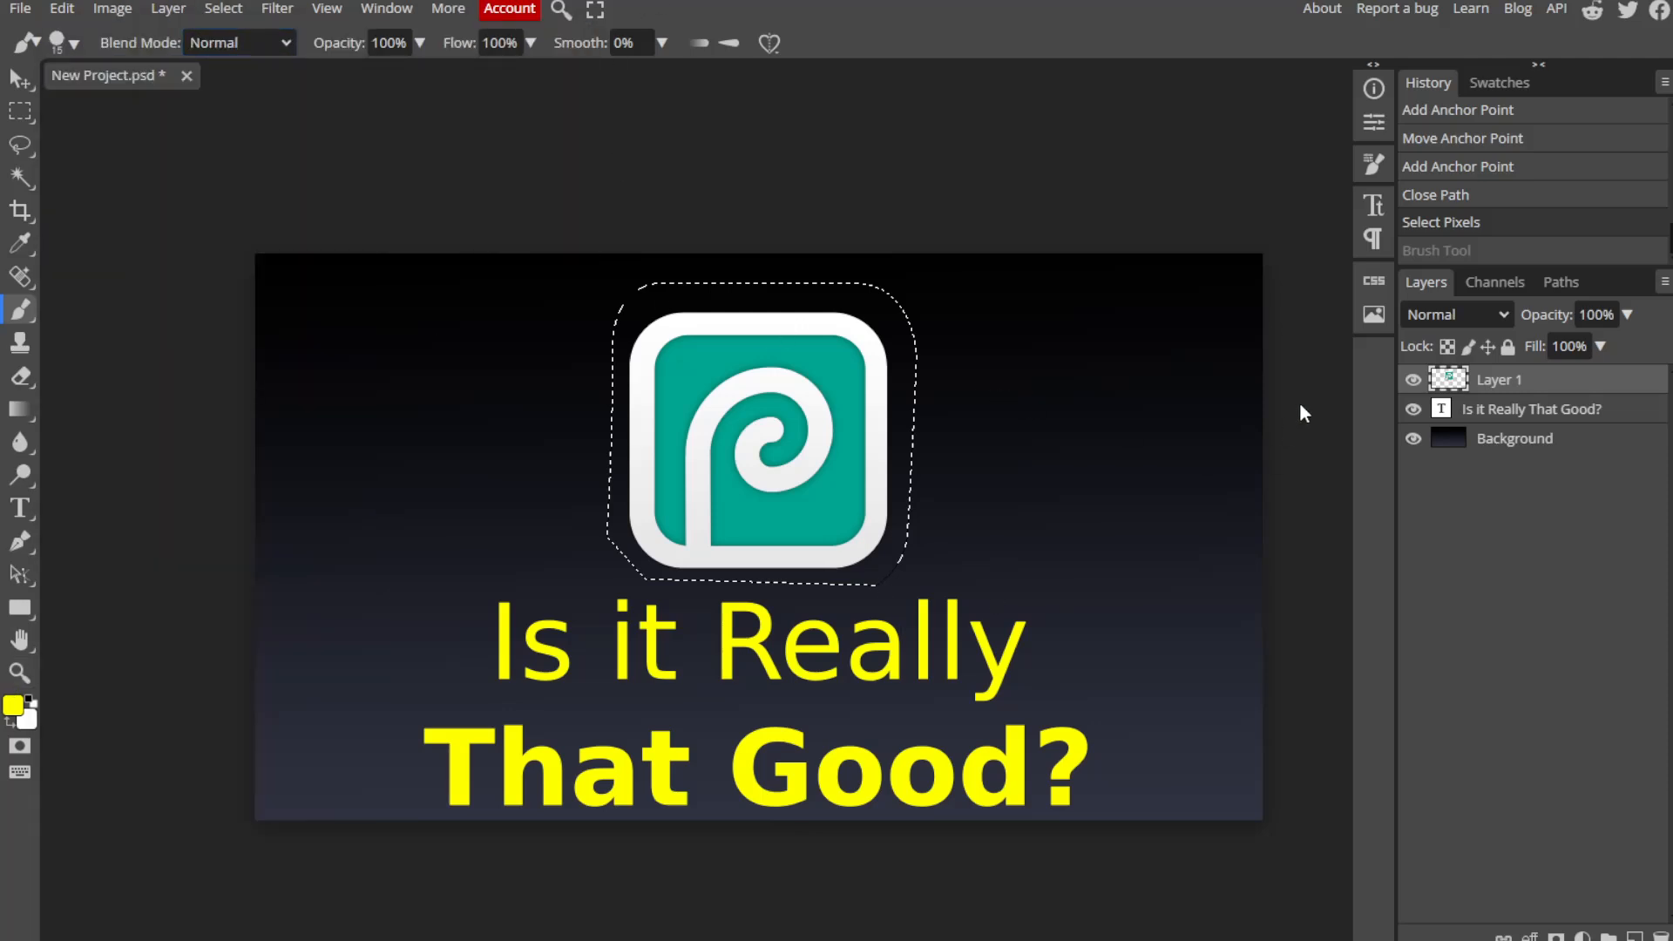
left_click(1635, 936)
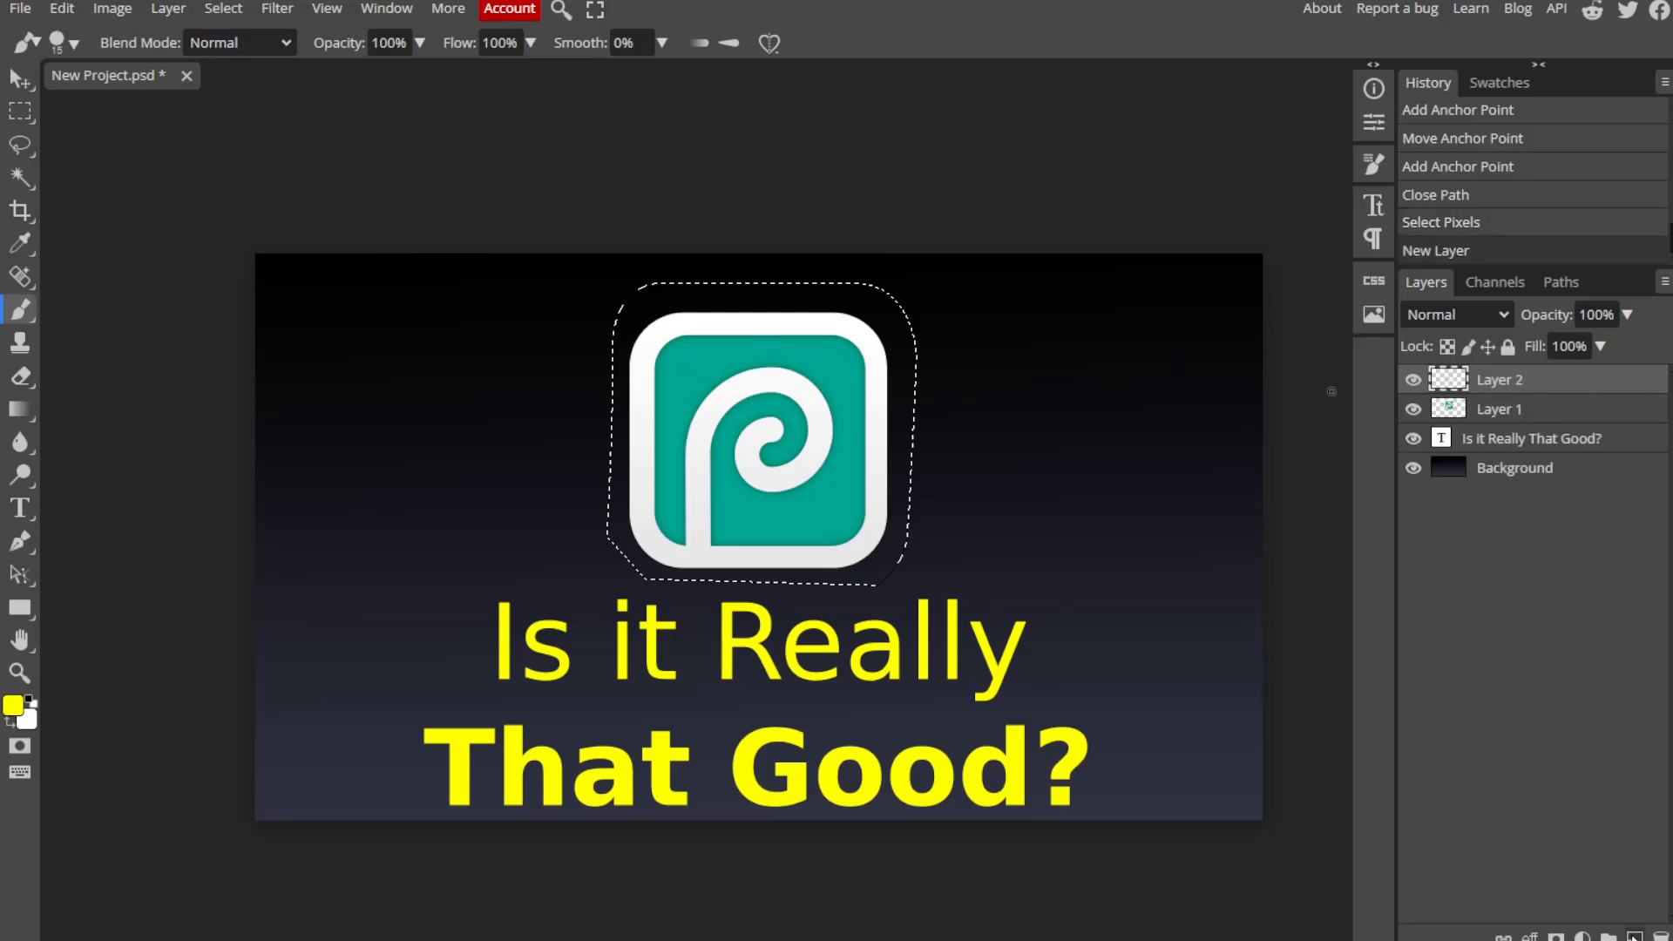
key("ctrl+v")
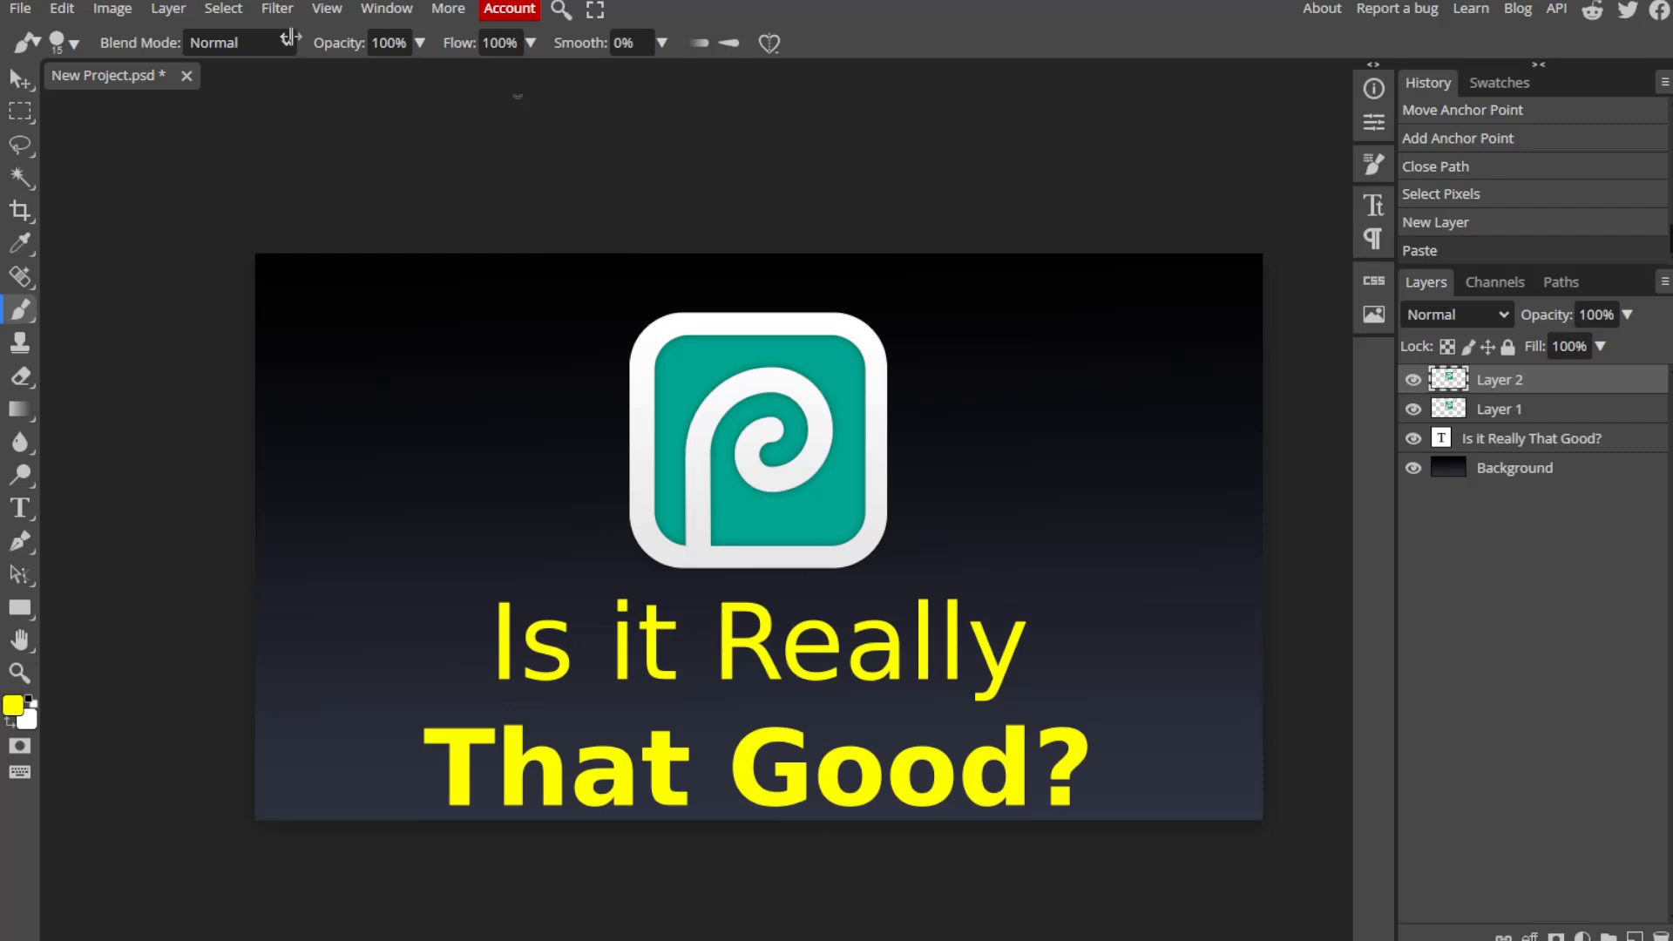
Try the Average blur on the pasted logo copy and undo it.
left_click(260, 18)
mouse_move(344, 283)
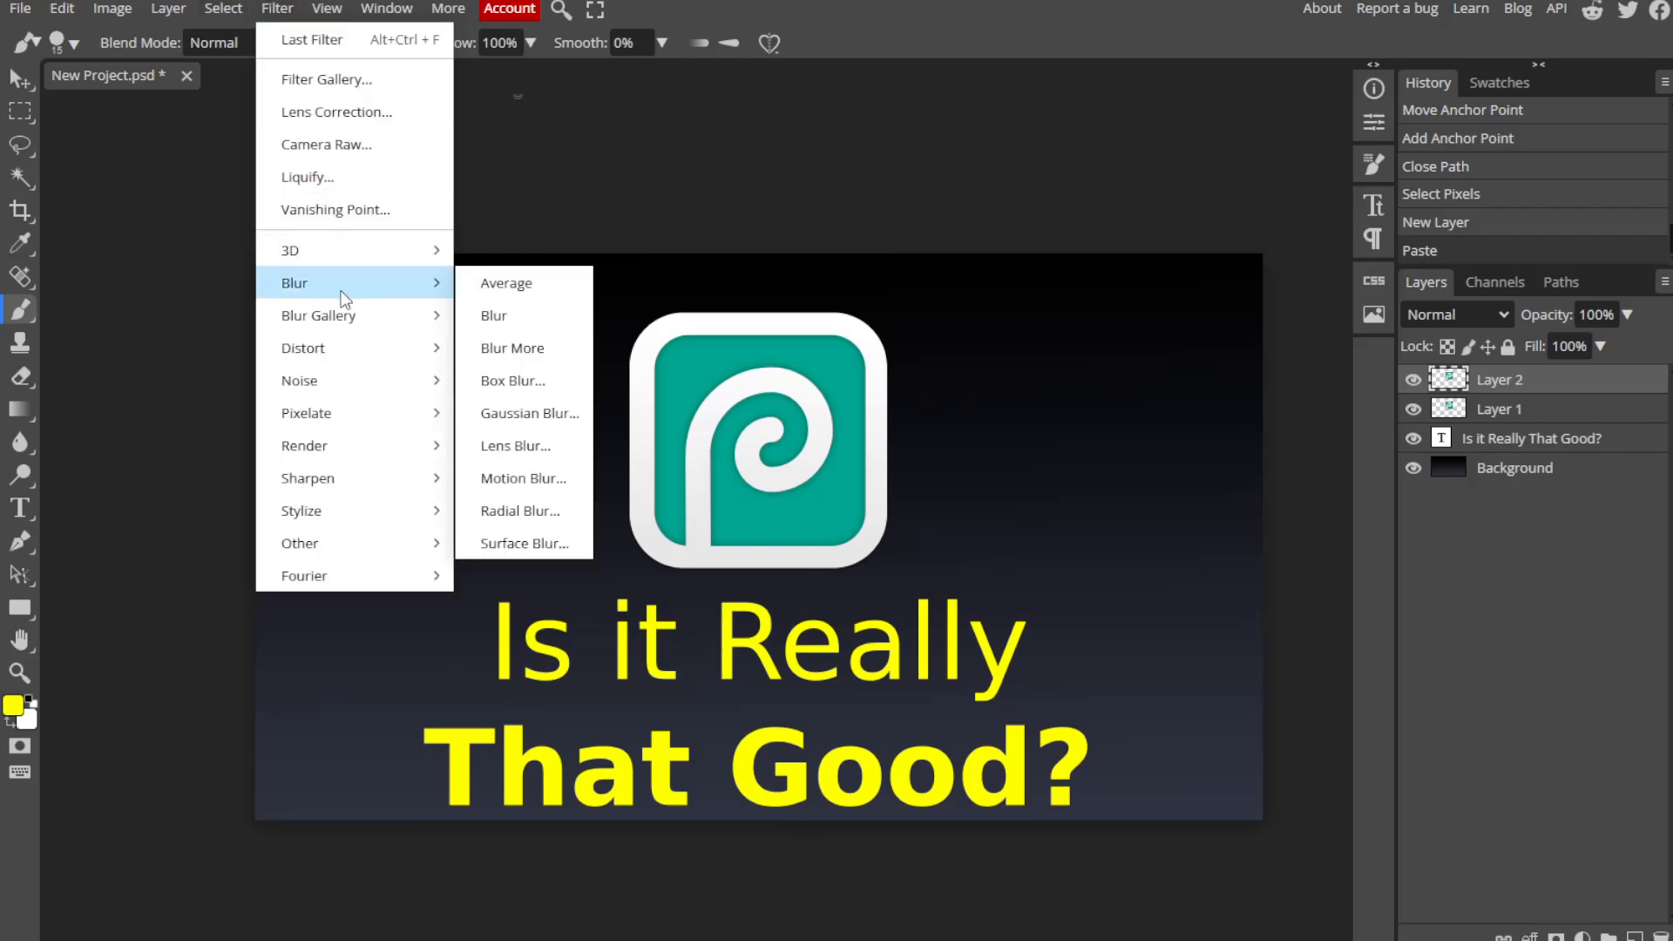
left_click(493, 295)
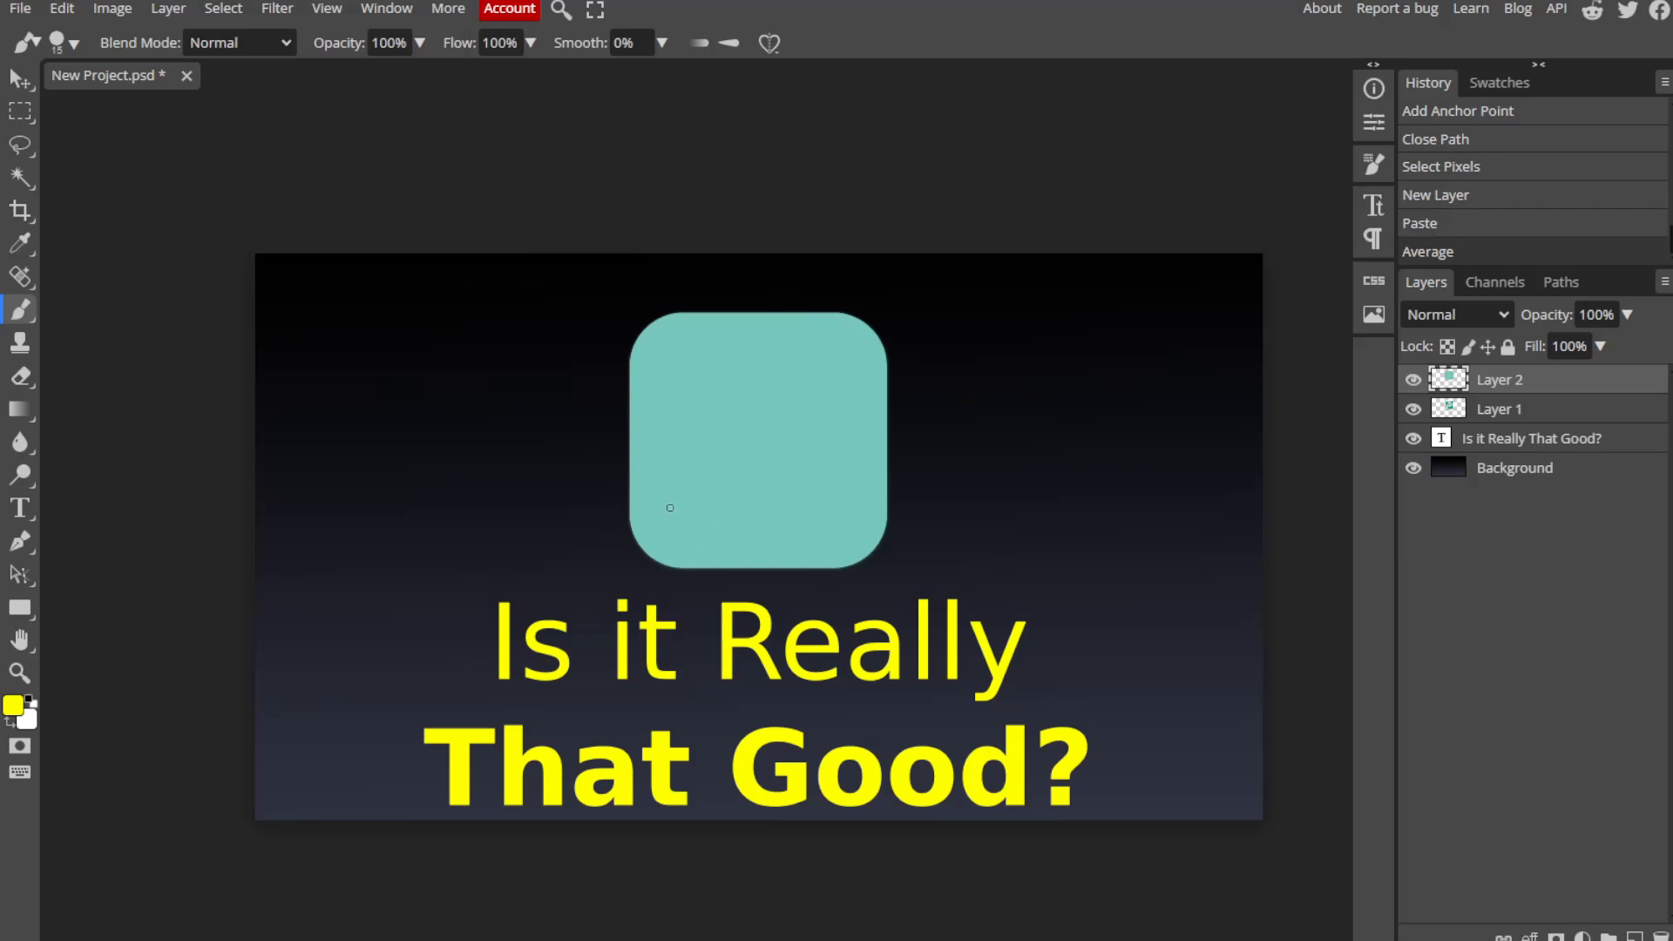
key("ctrl+z")
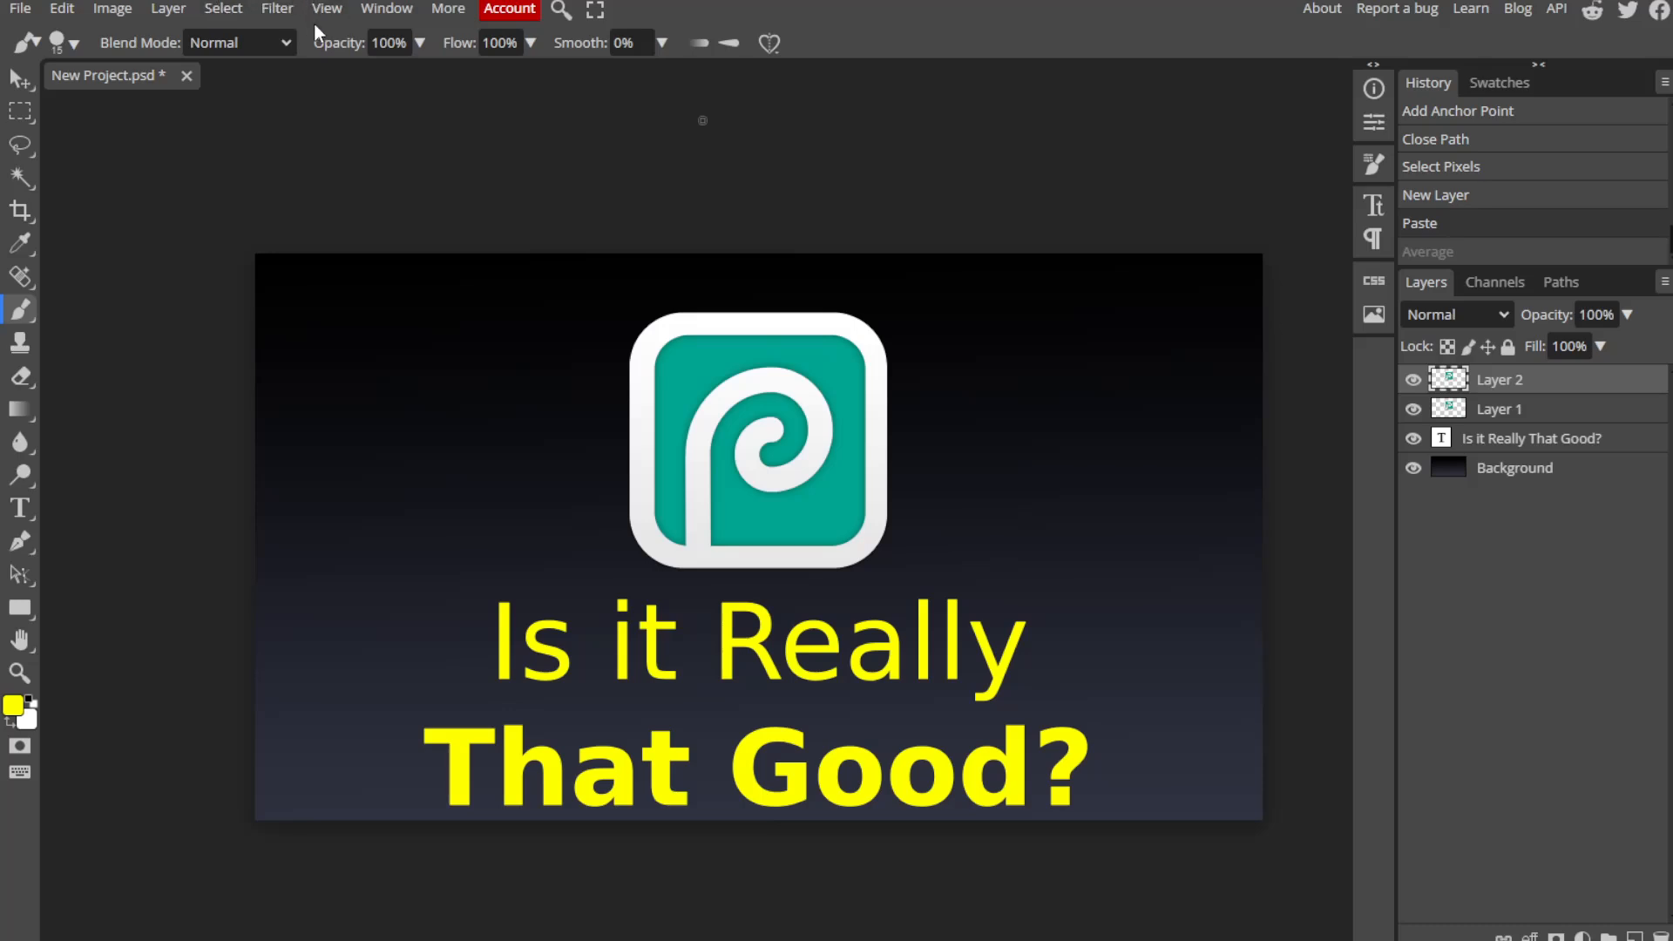
Apply a 20 px Gaussian Blur to the logo copy and place its layer beneath the original logo as a glow.
left_click(277, 8)
mouse_move(316, 279)
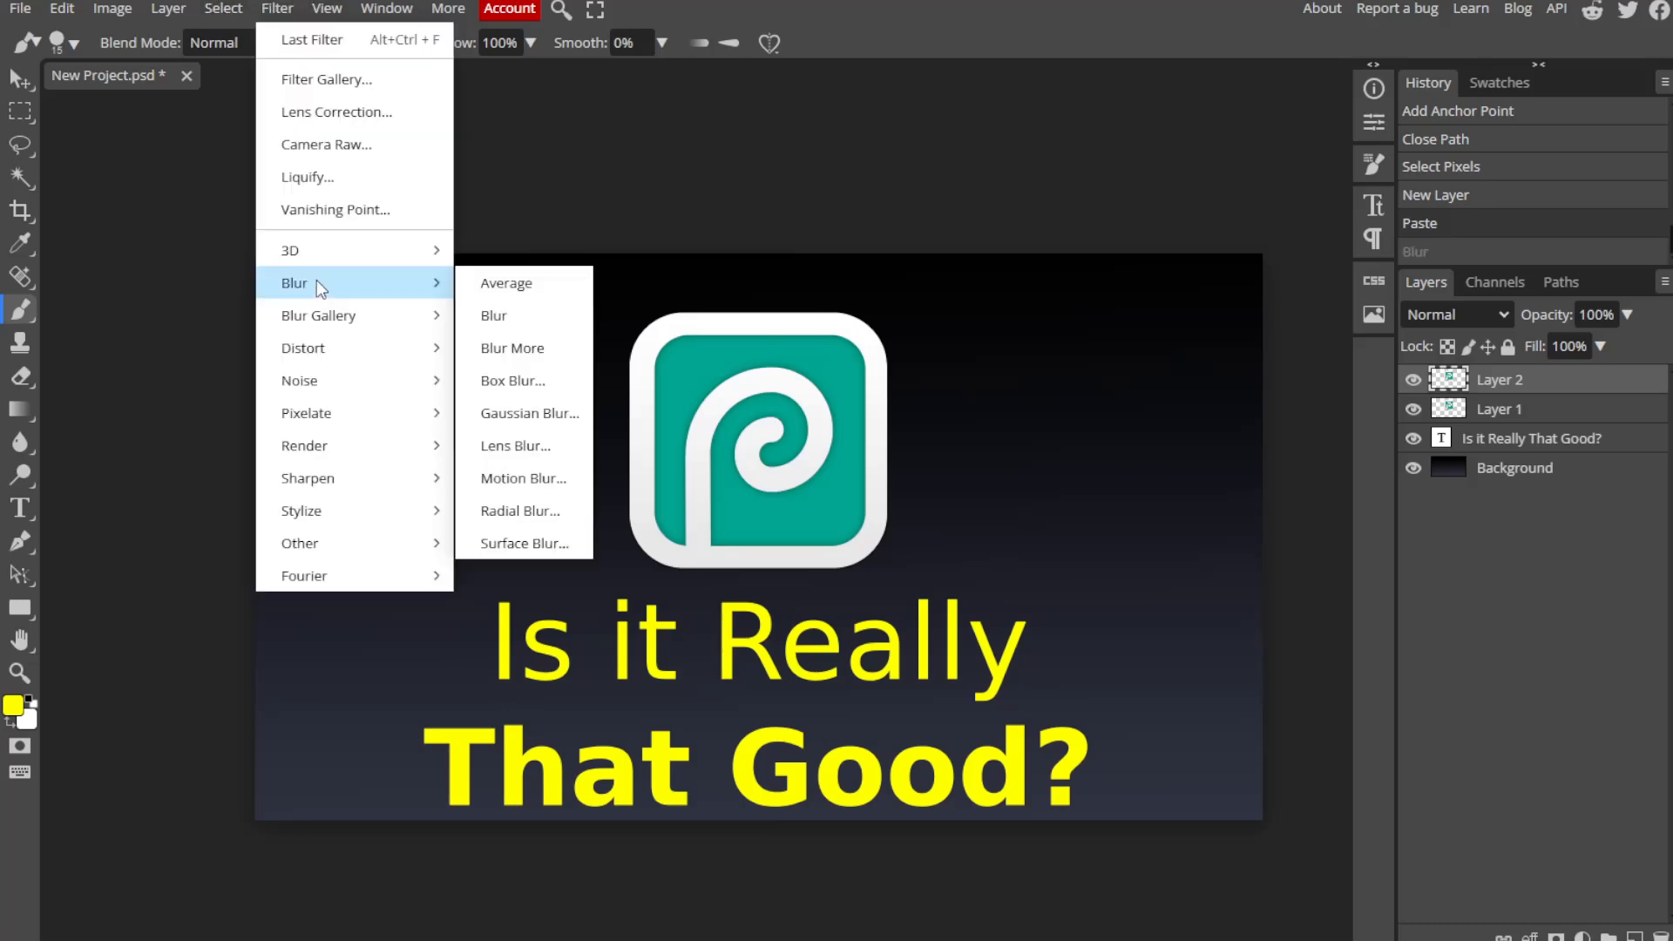
left_click(533, 414)
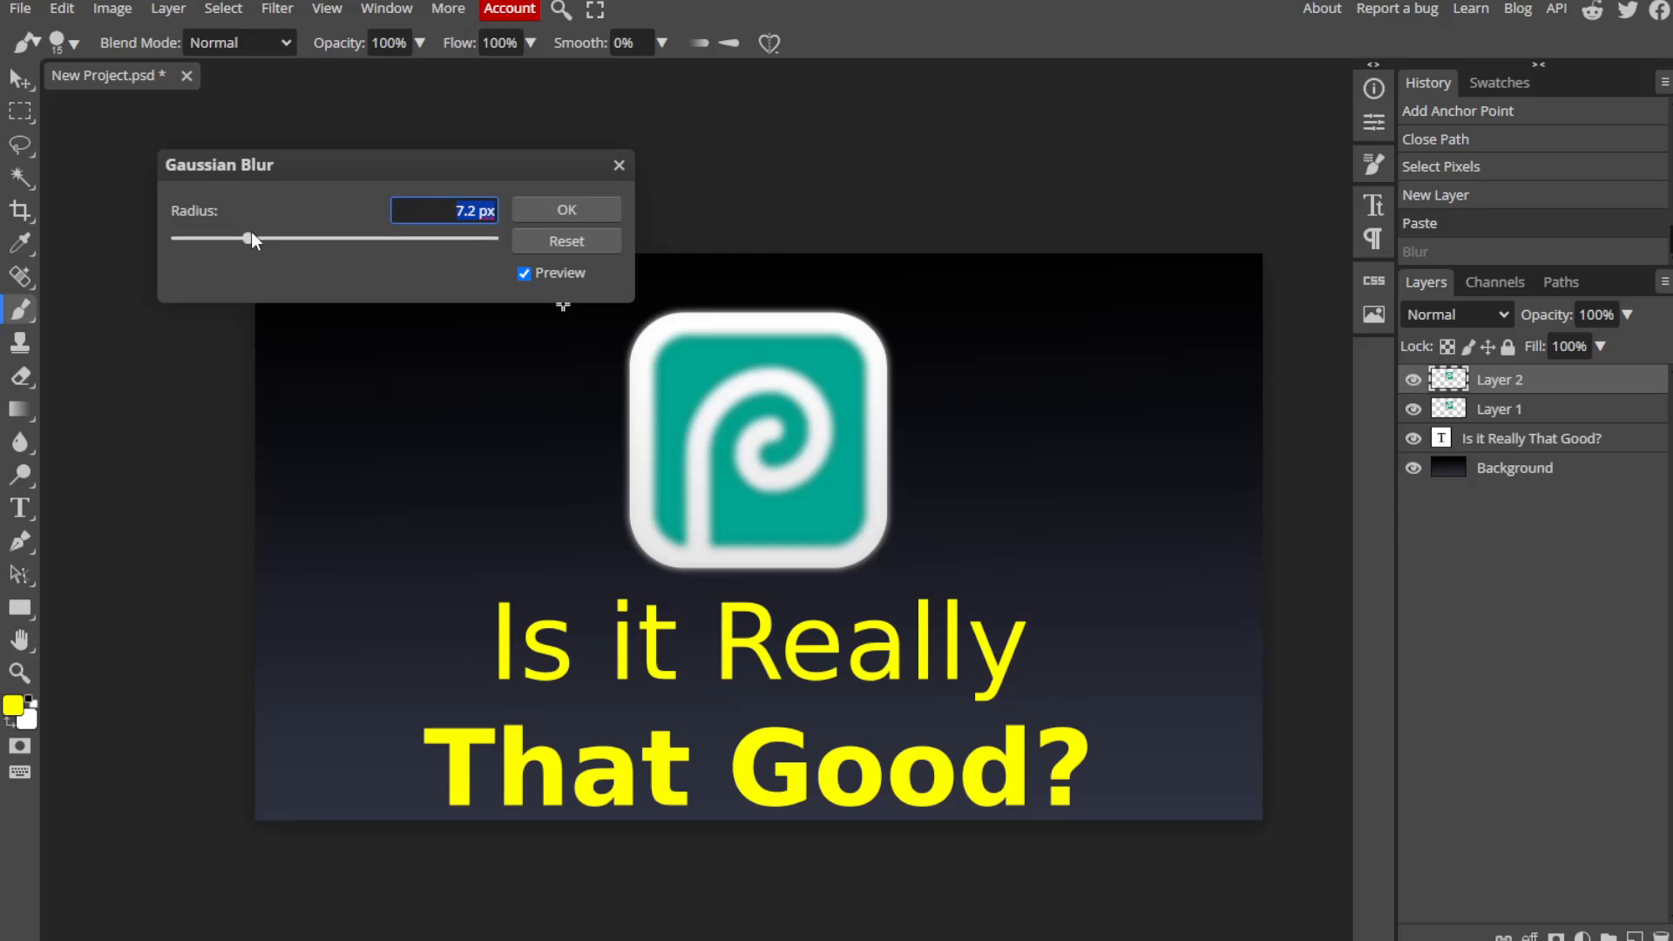
left_click_drag(249, 239, 281, 244)
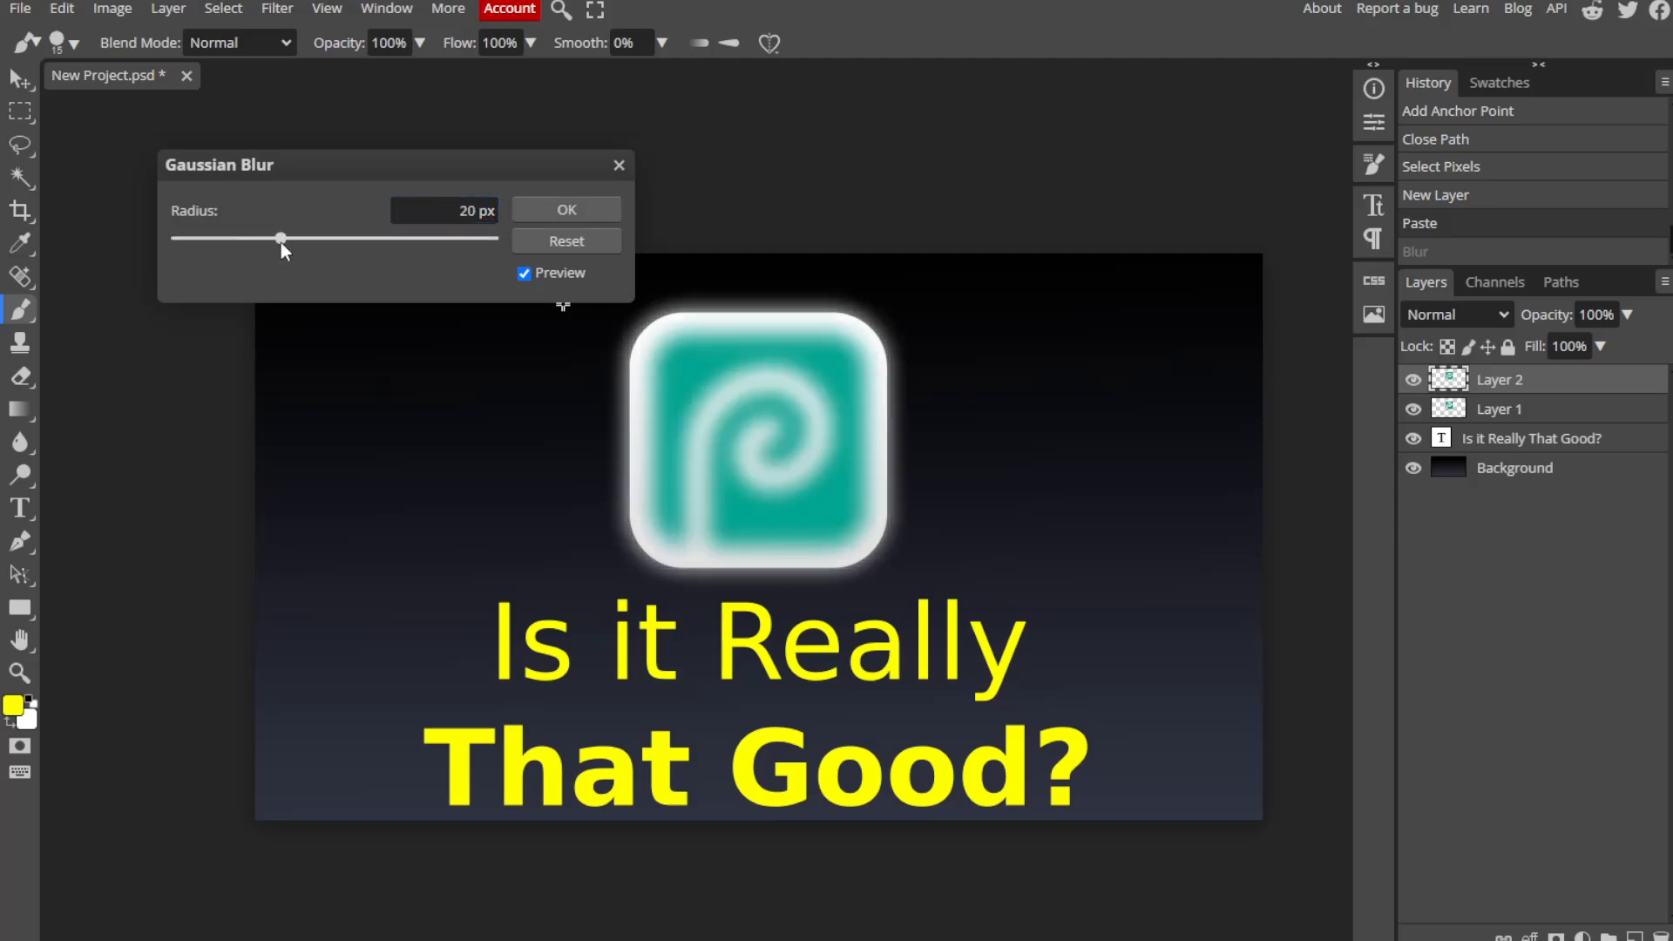
left_click(566, 211)
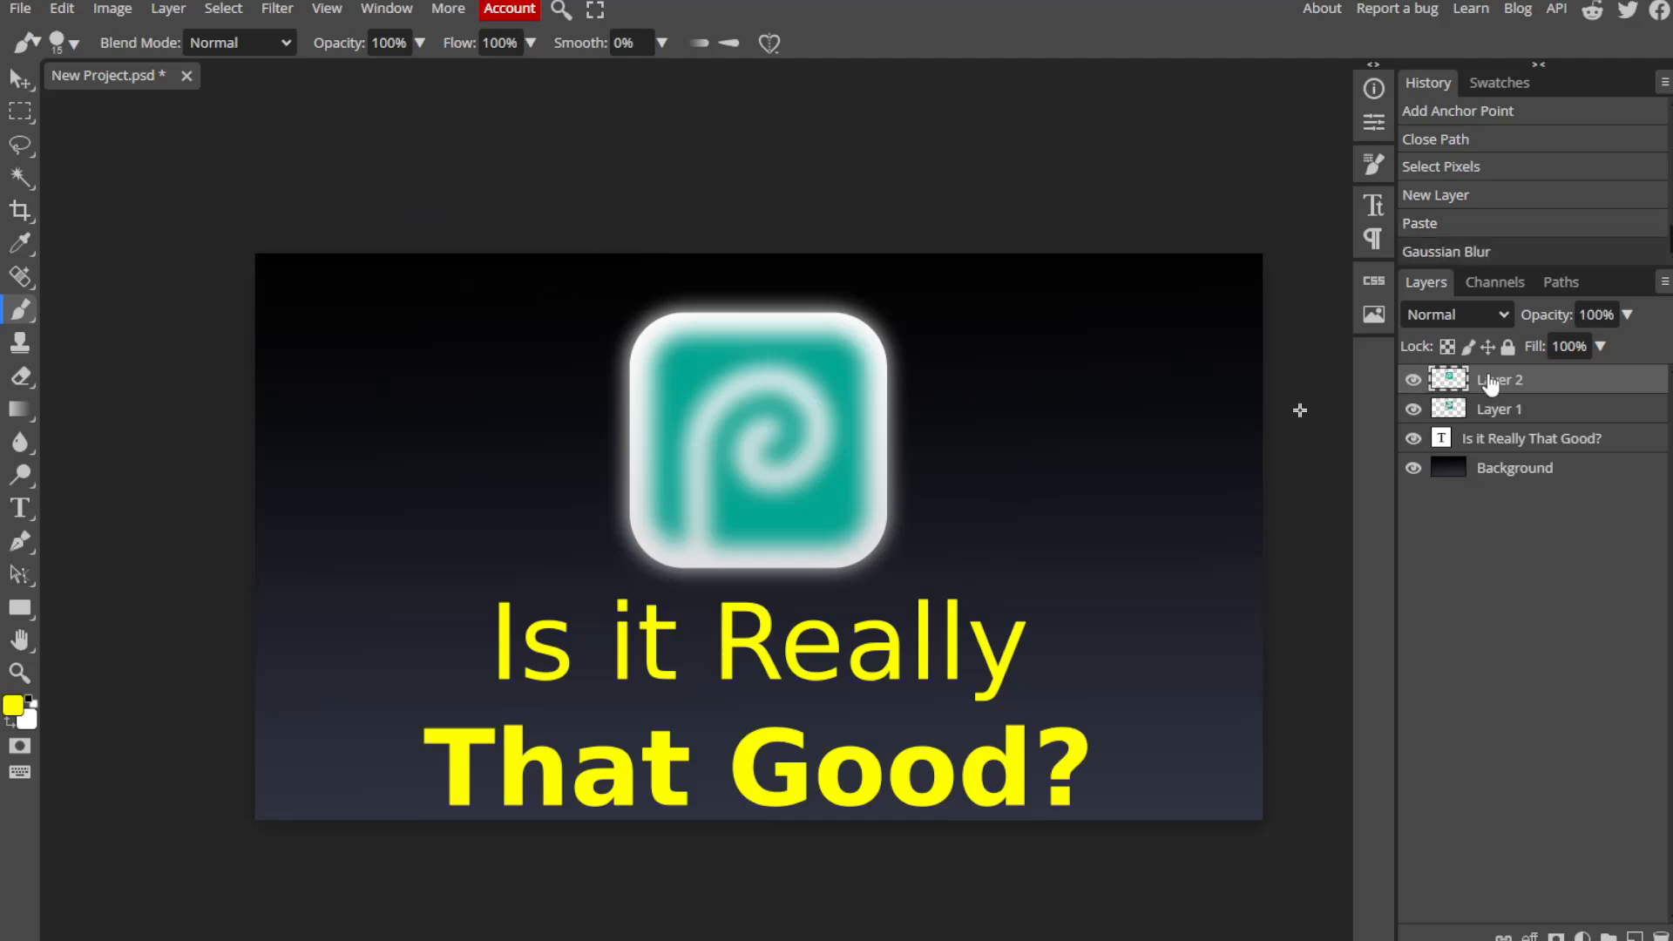
left_click_drag(1490, 384, 1503, 415)
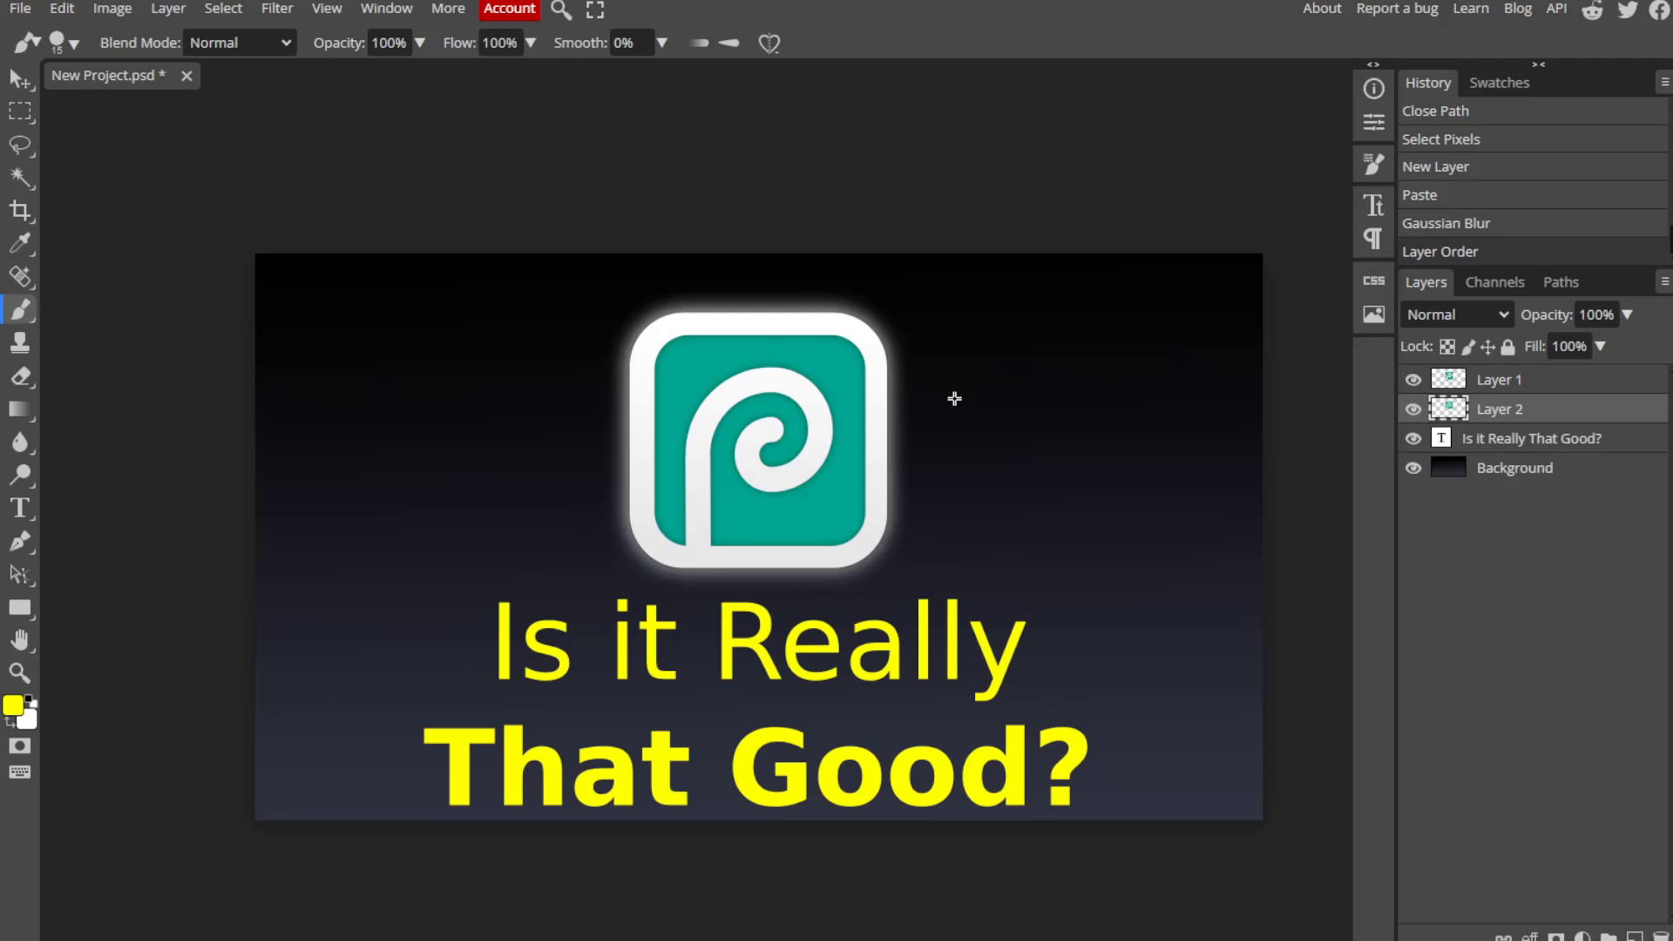
Select a rectangular area around the glowing logo and paste another copy of the logo onto a new layer.
key("m")
mouse_move(610, 293)
left_mouse_down()
mouse_move(767, 379)
mouse_move(903, 579)
left_mouse_up()
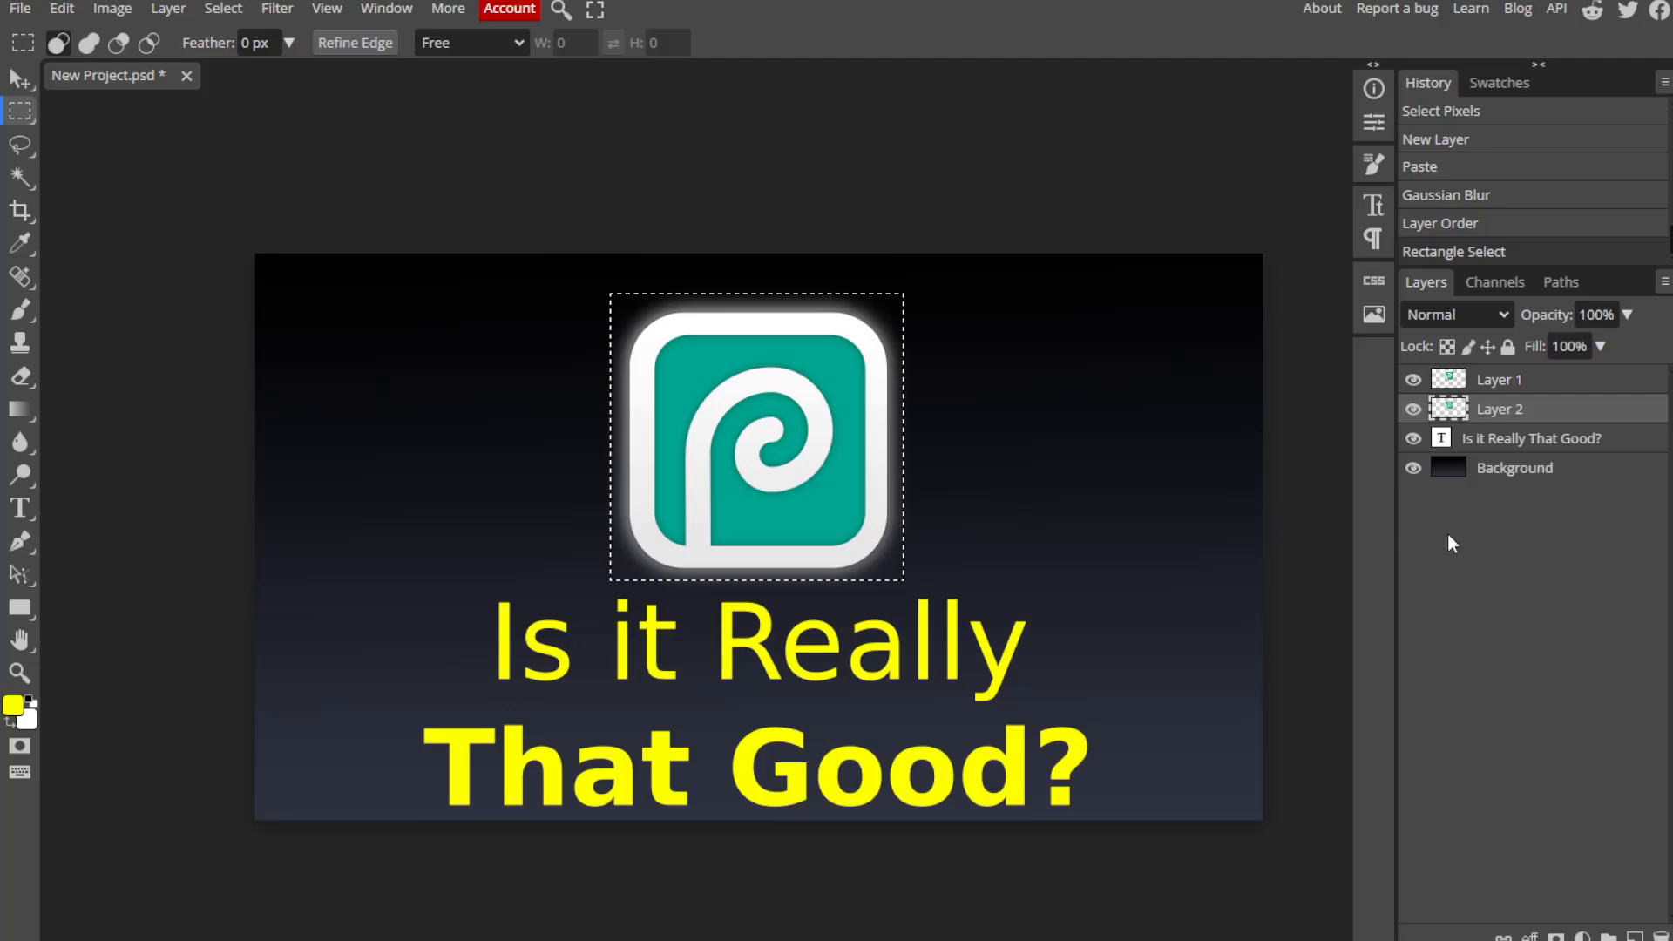
key("ctrl+v")
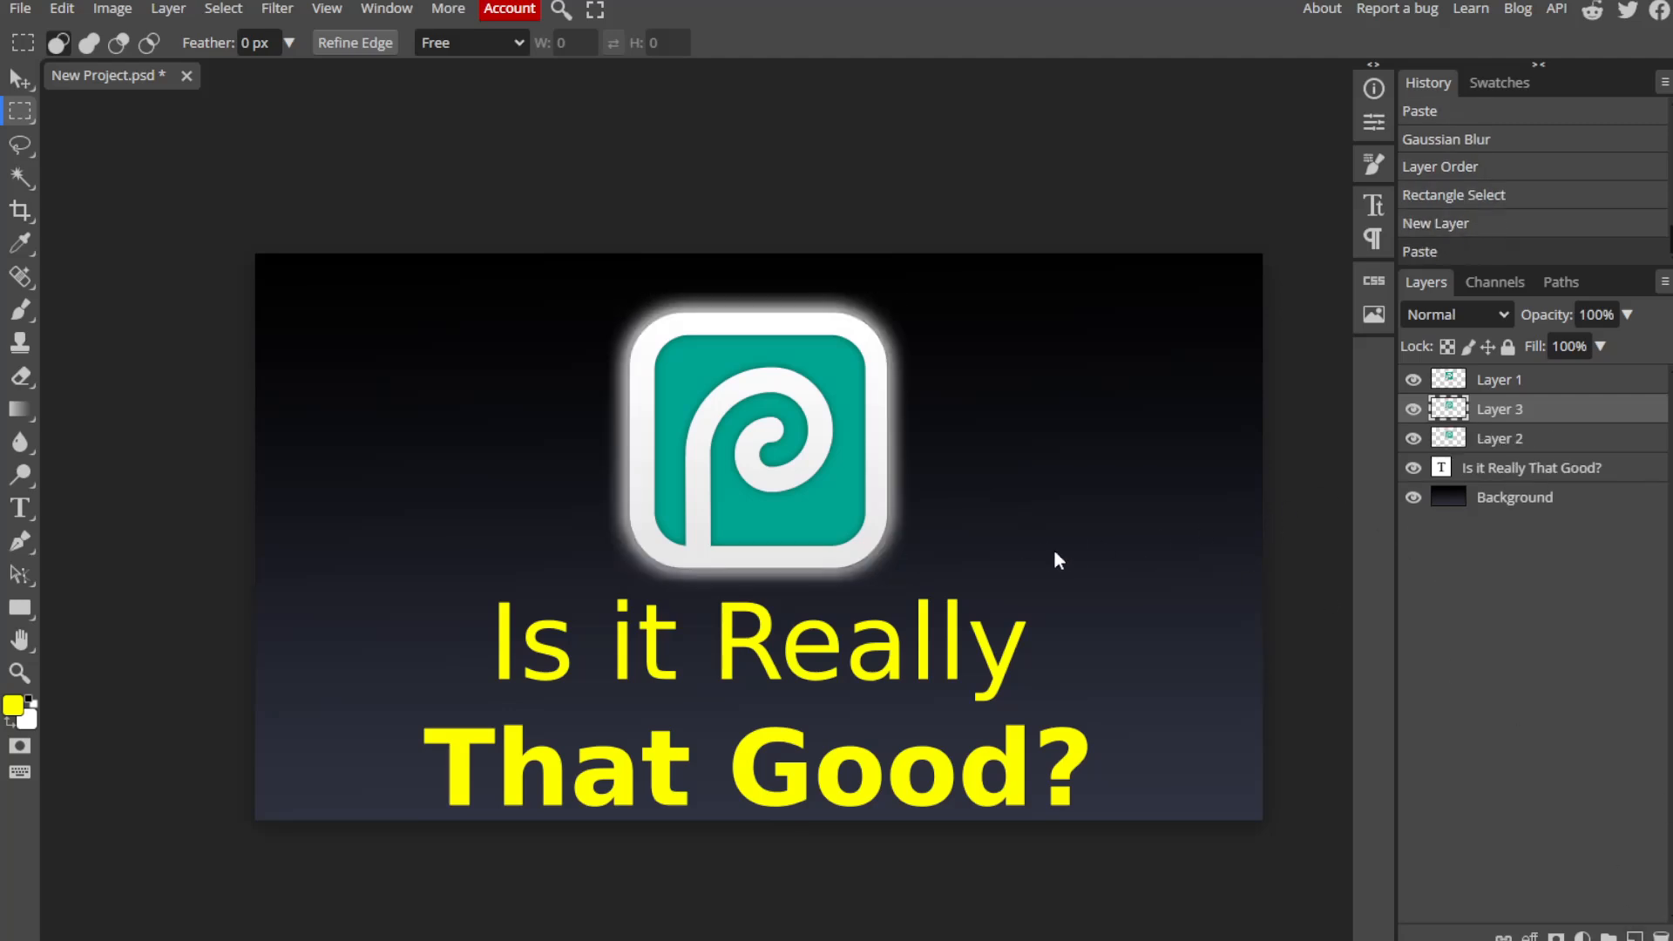
Darken the blurred logo copy on Layer 2 with Brightness -150, Contrast 100 and Use Legacy enabled.
left_click(275, 8)
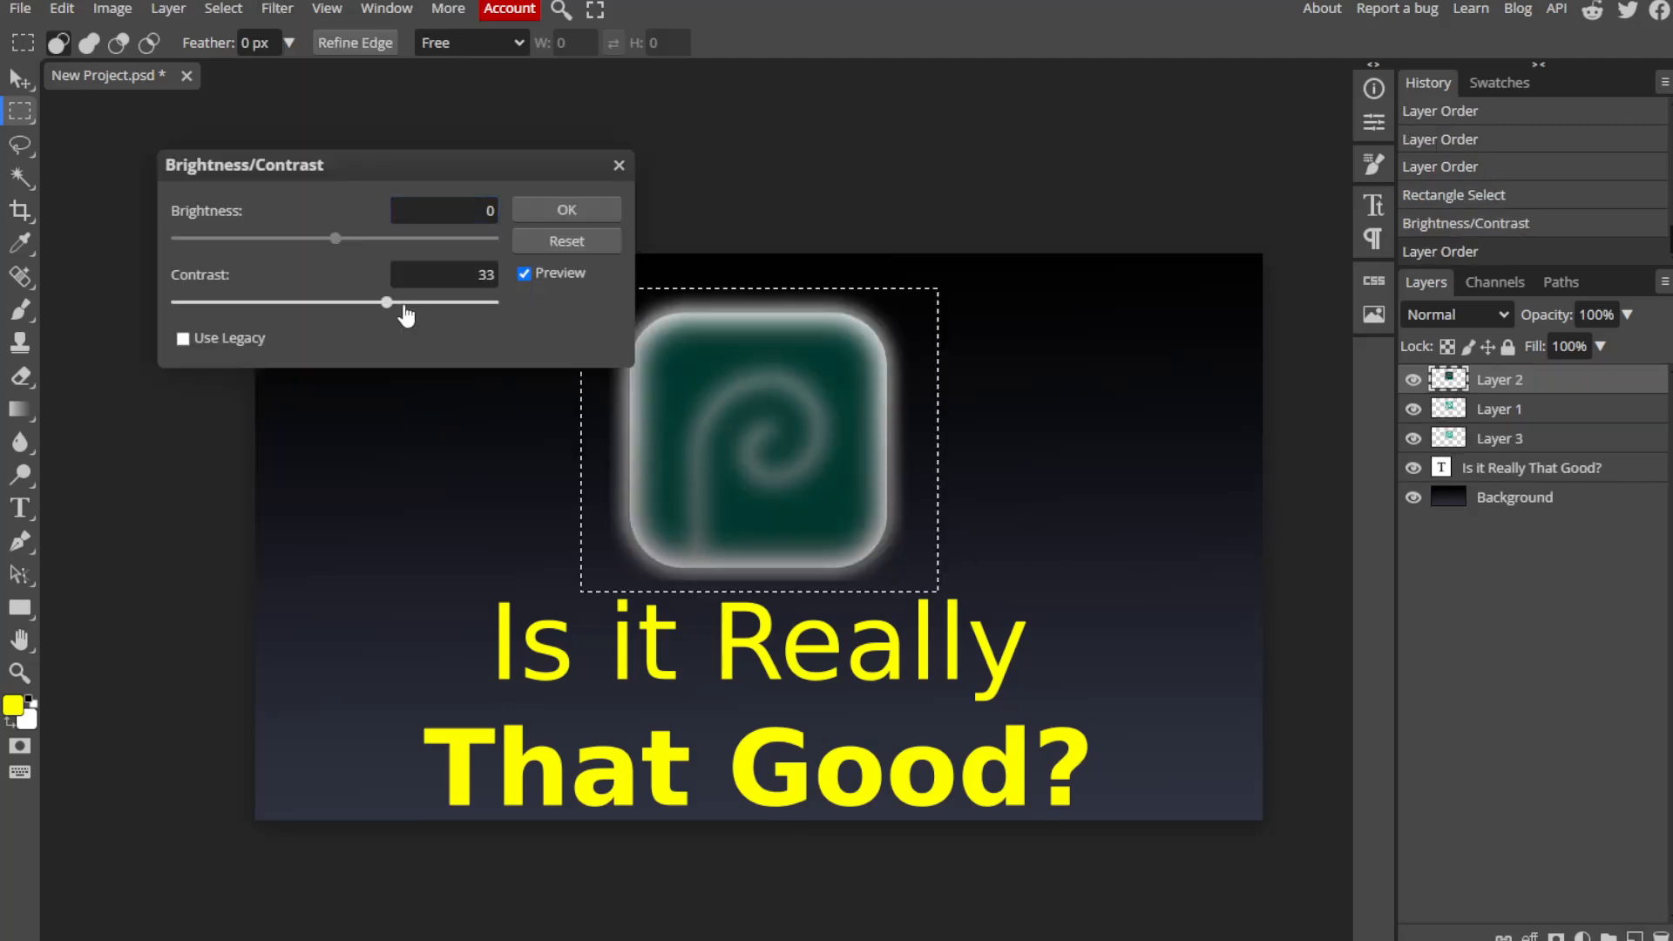
left_click_drag(403, 312, 590, 326)
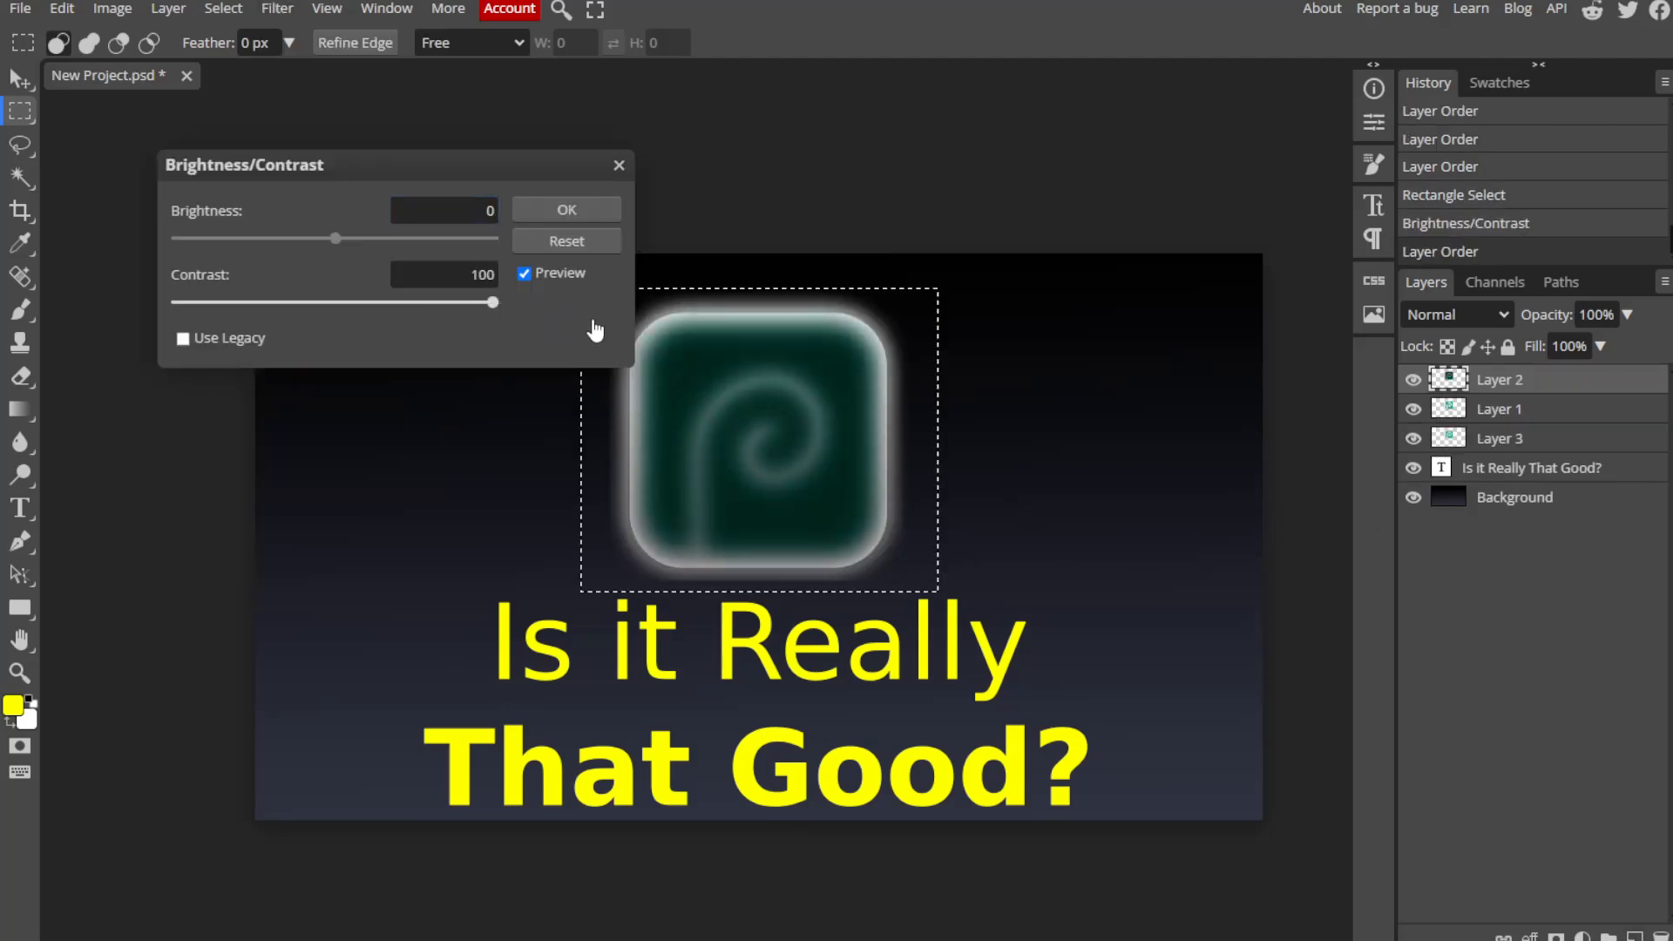
left_click_drag(354, 239, 4, 224)
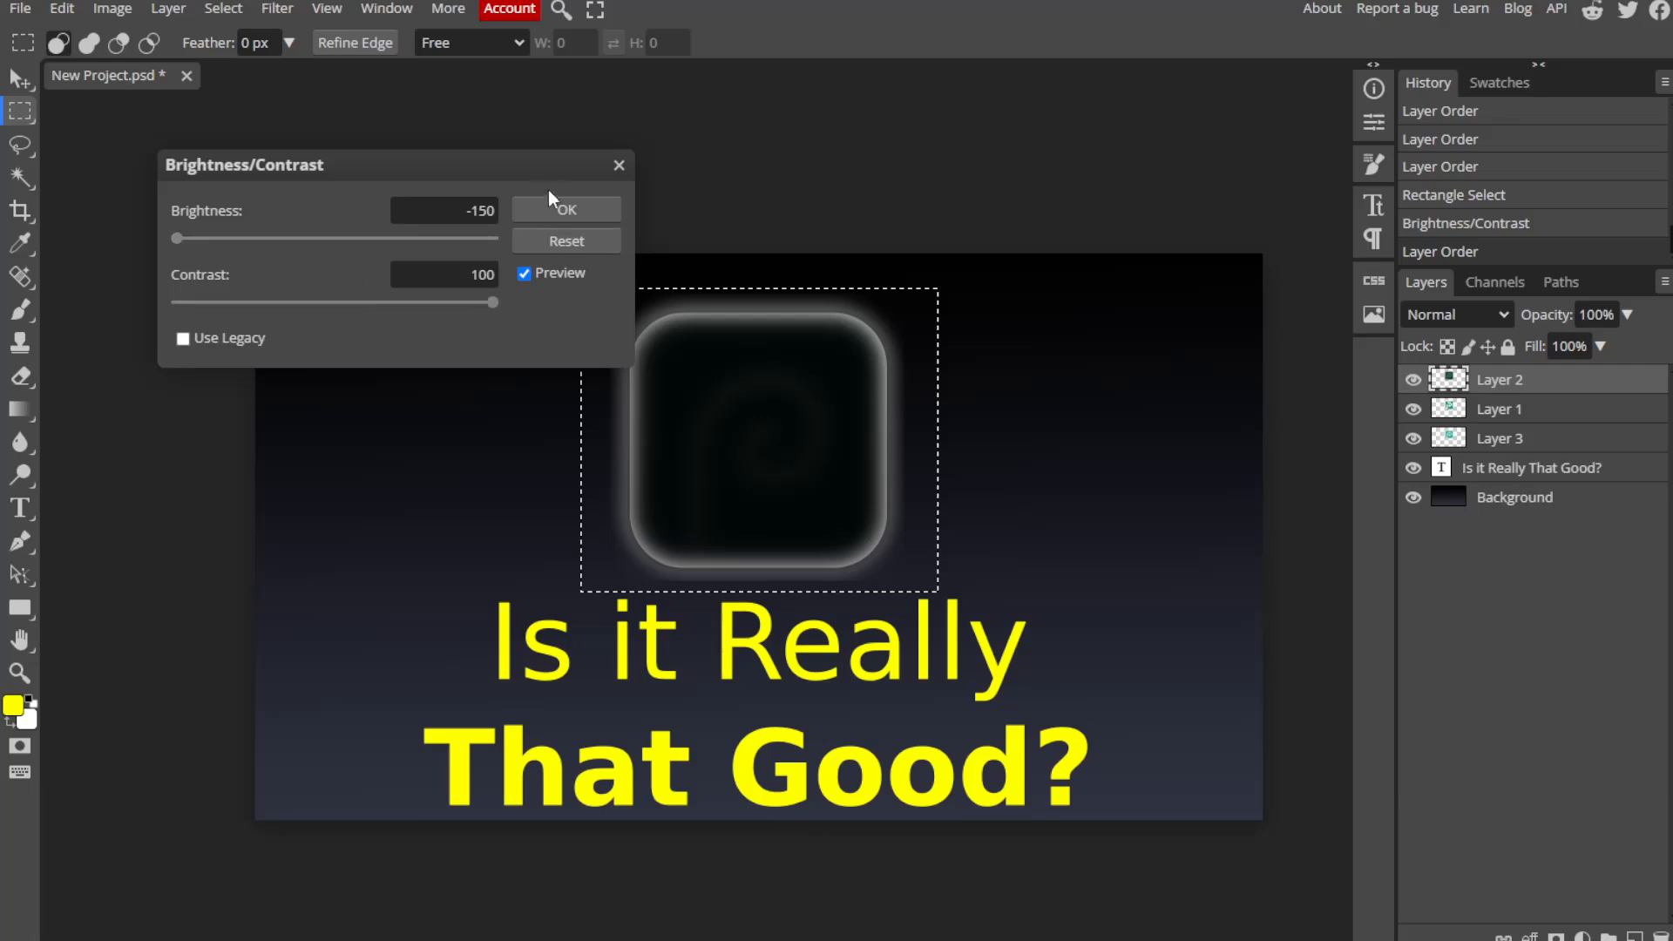
left_click(182, 339)
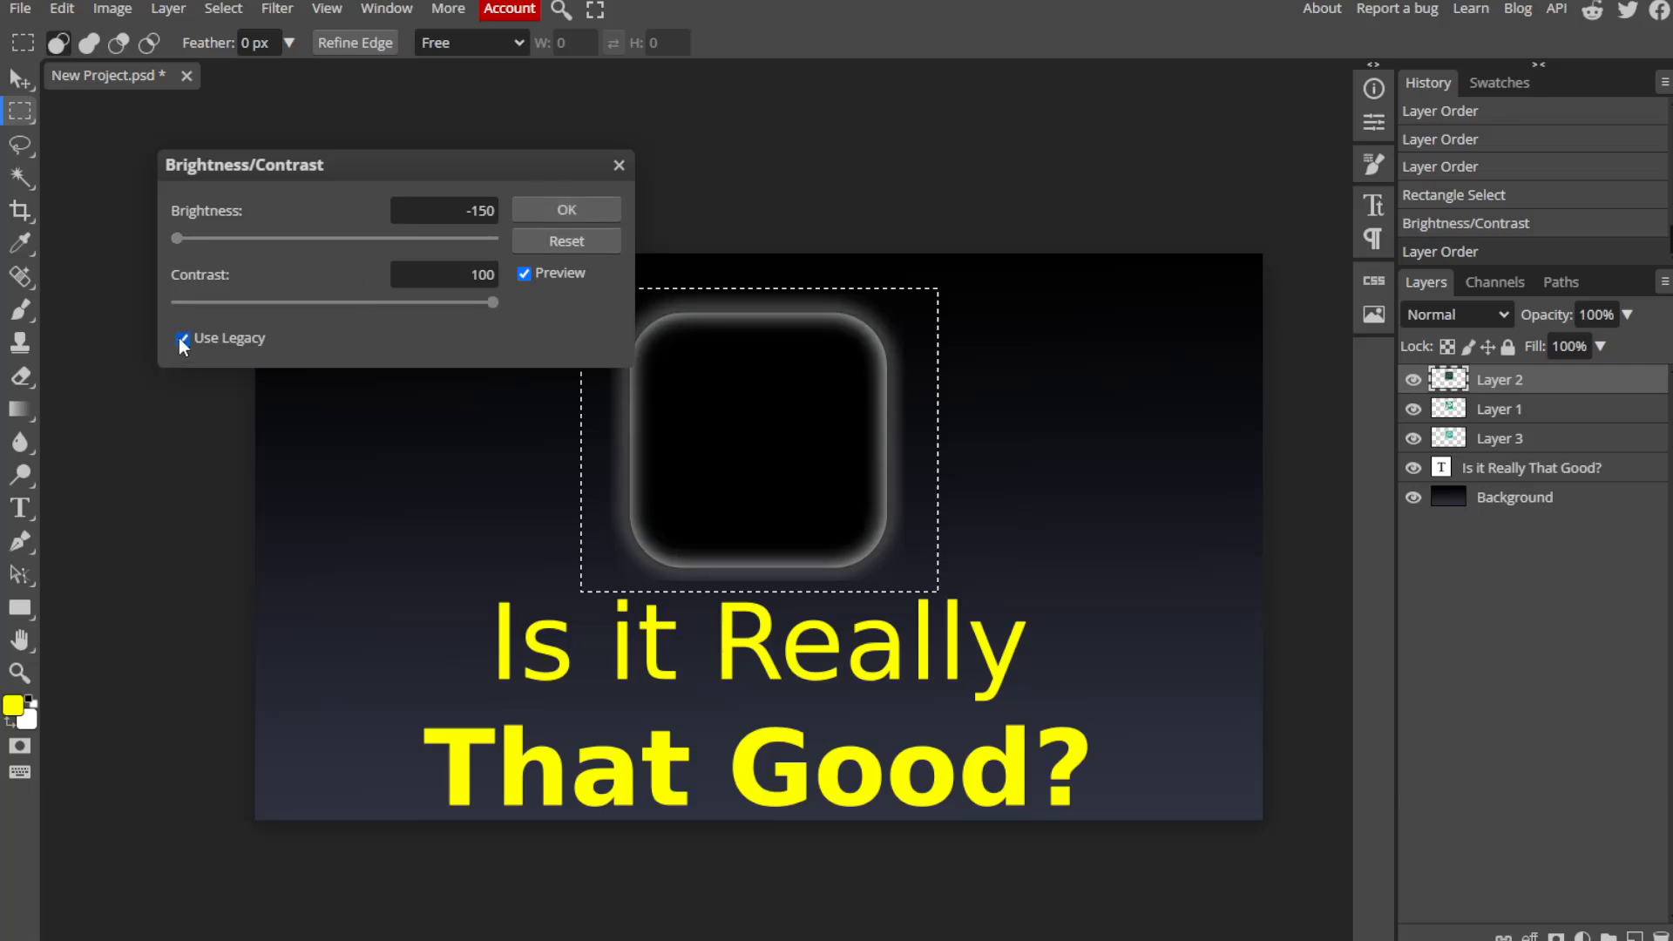
left_click(541, 208)
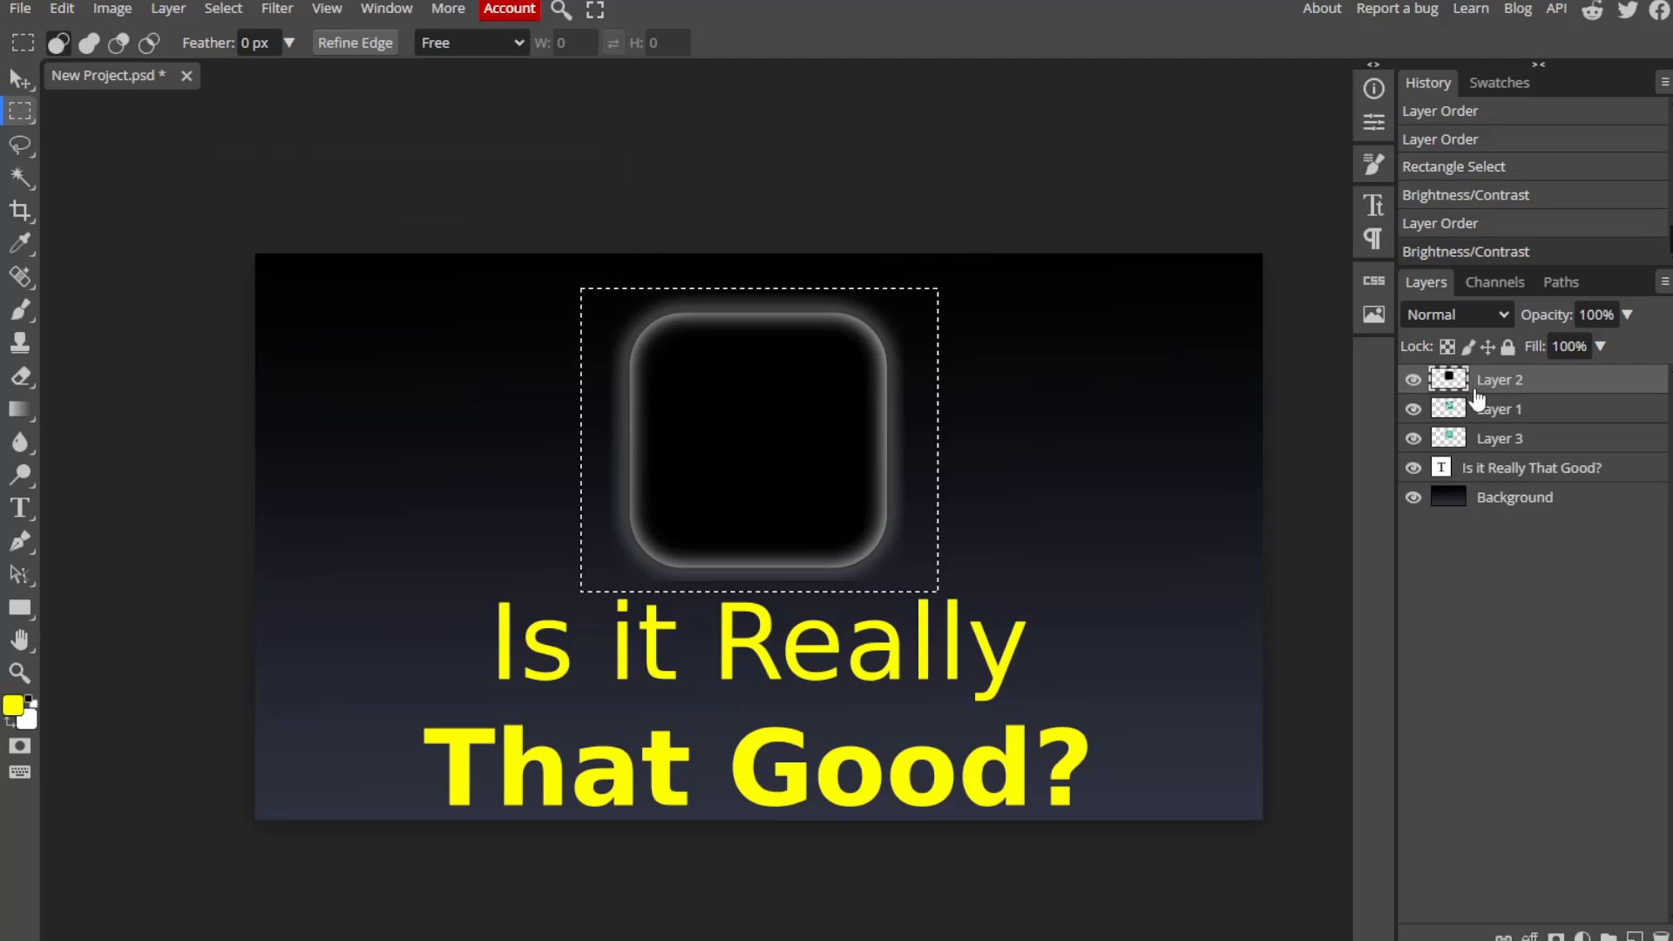
Place the darkened Layer 2 beneath the title layer and enlarge it to about 129% behind the logo as a shadow.
left_click_drag(1472, 380, 1473, 412)
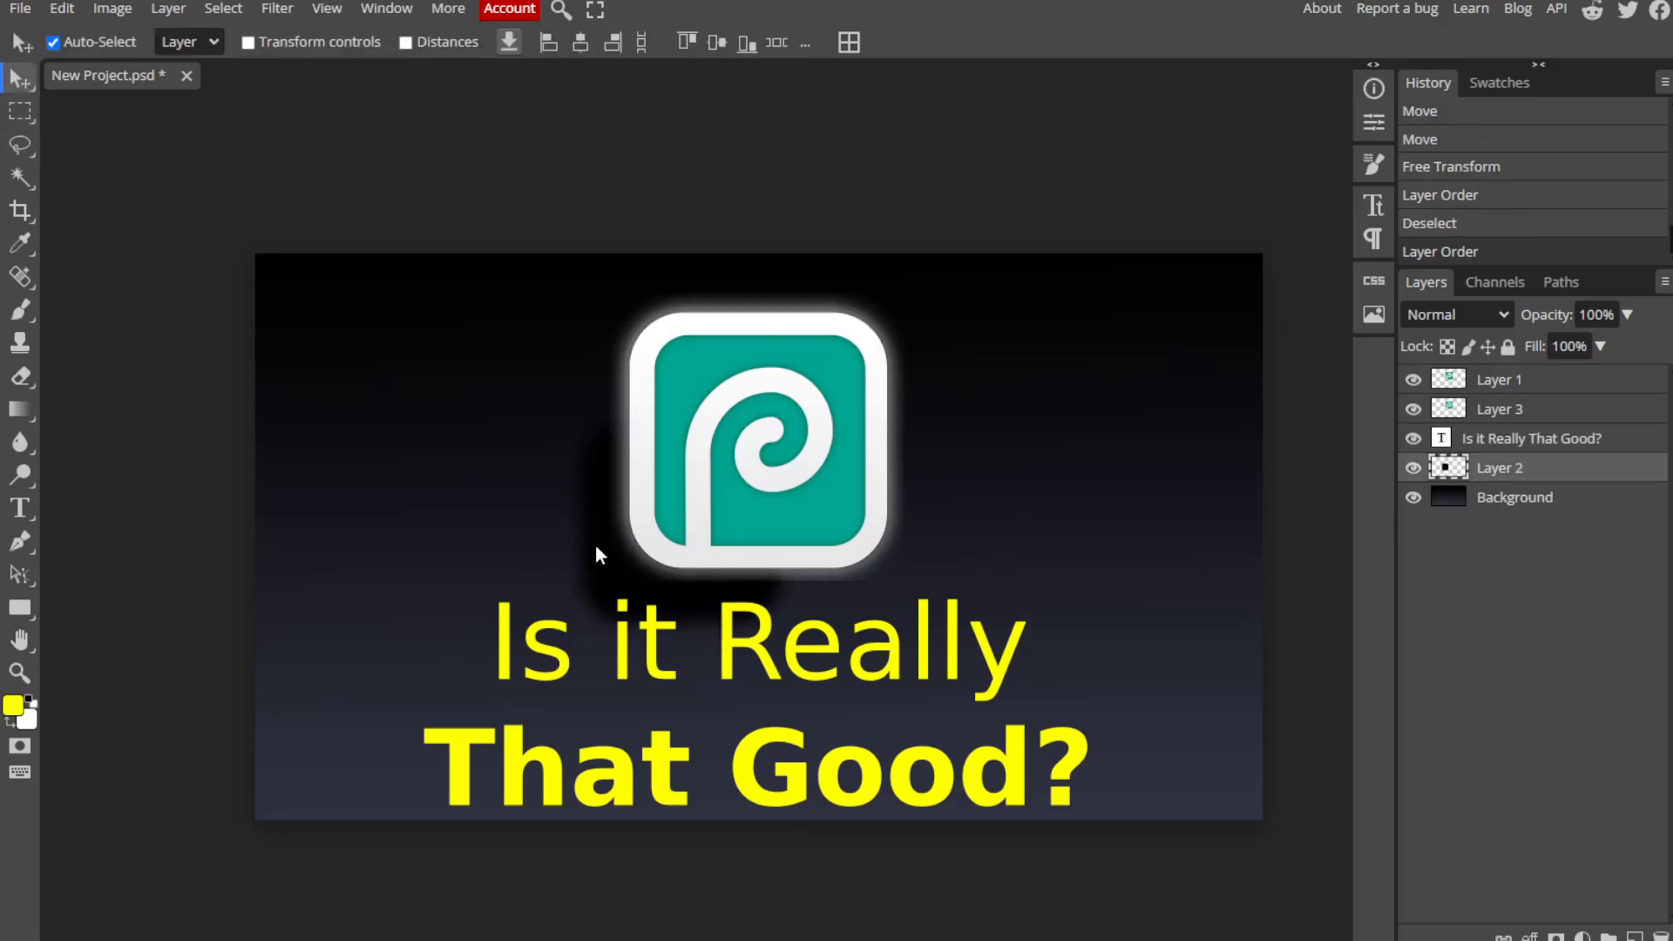
left_click_drag(596, 546, 614, 533)
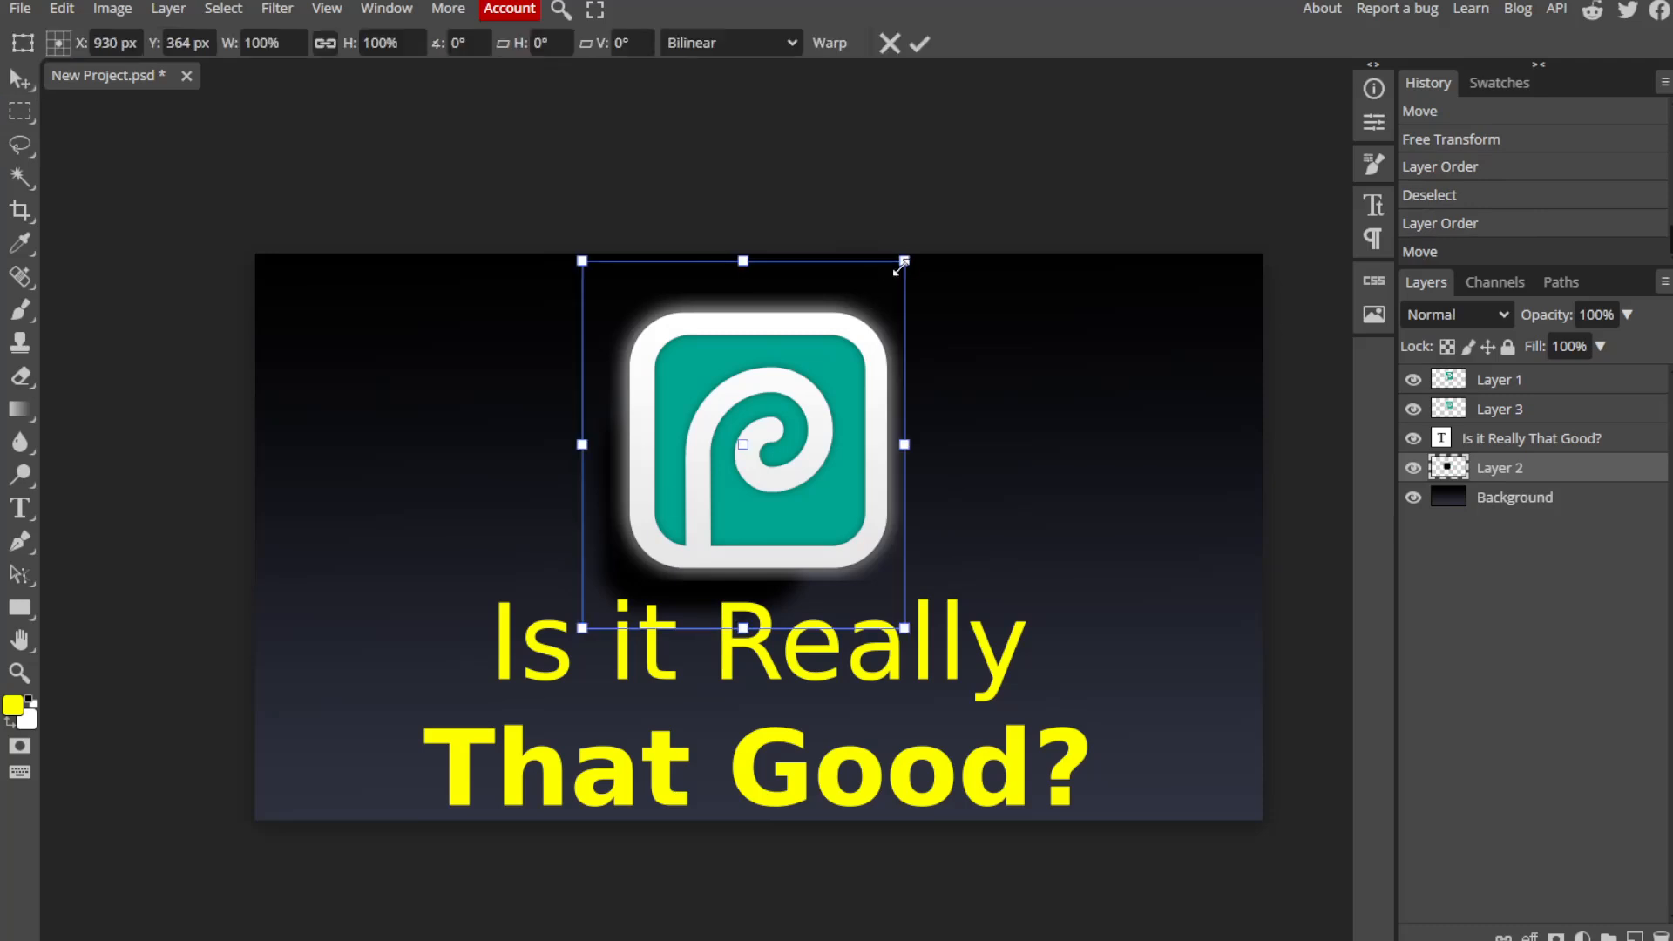
left_click_drag(905, 261, 1047, 189)
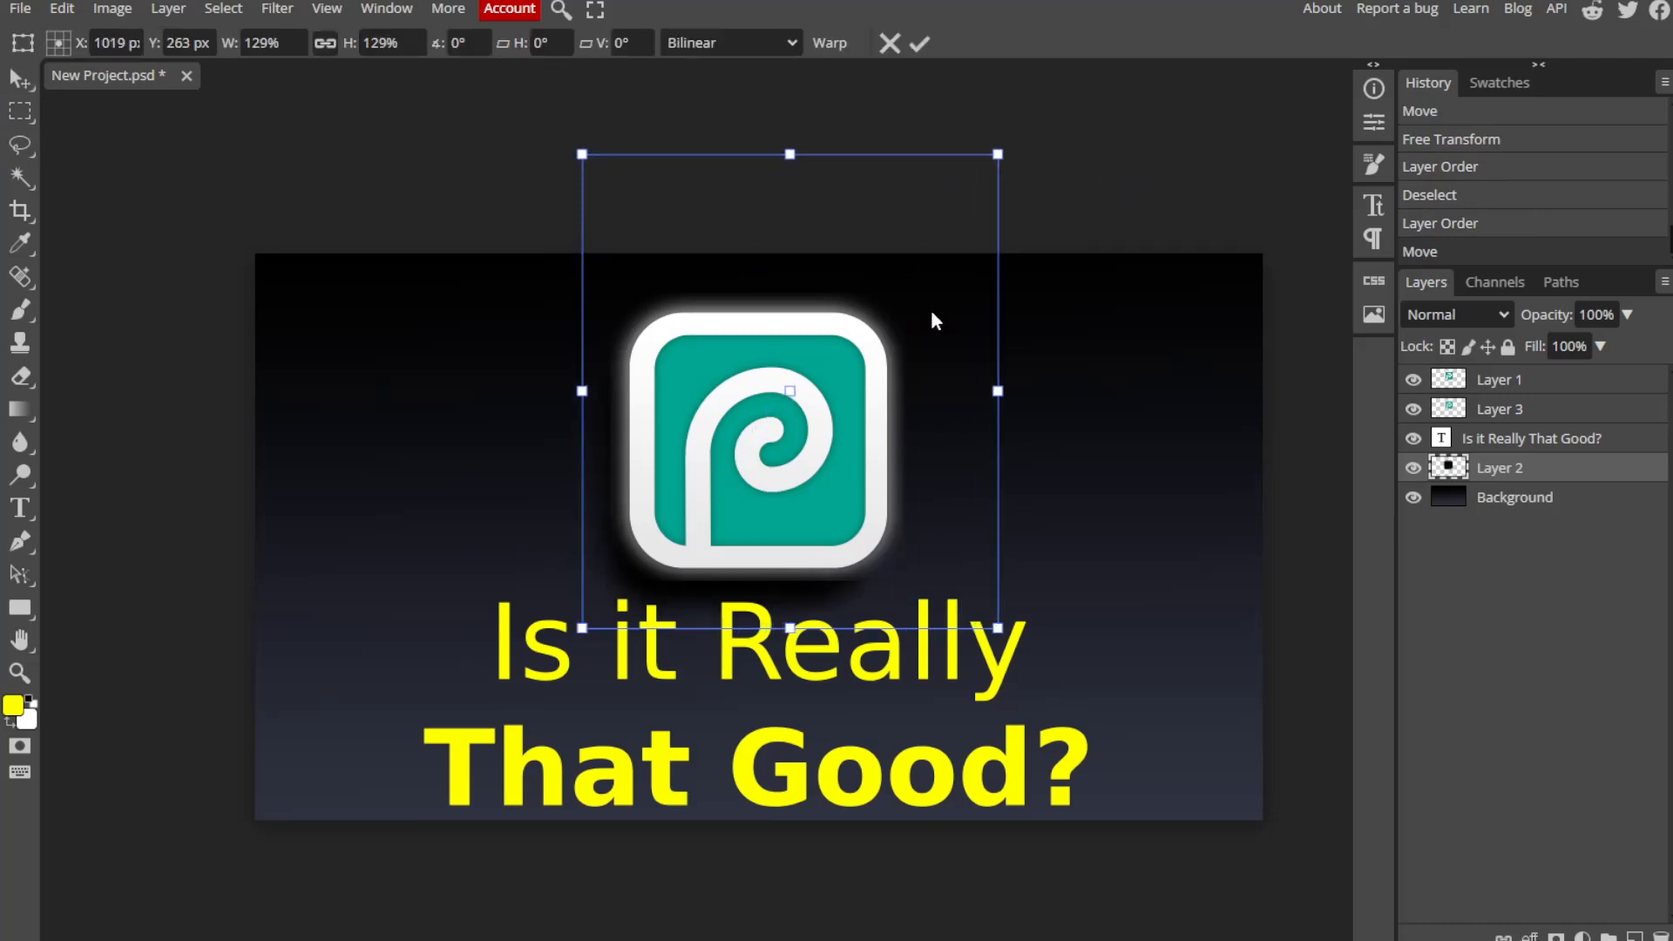
mouse_move(775, 488)
left_mouse_down()
mouse_move(696, 500)
mouse_move(776, 479)
left_mouse_up()
key("Return")
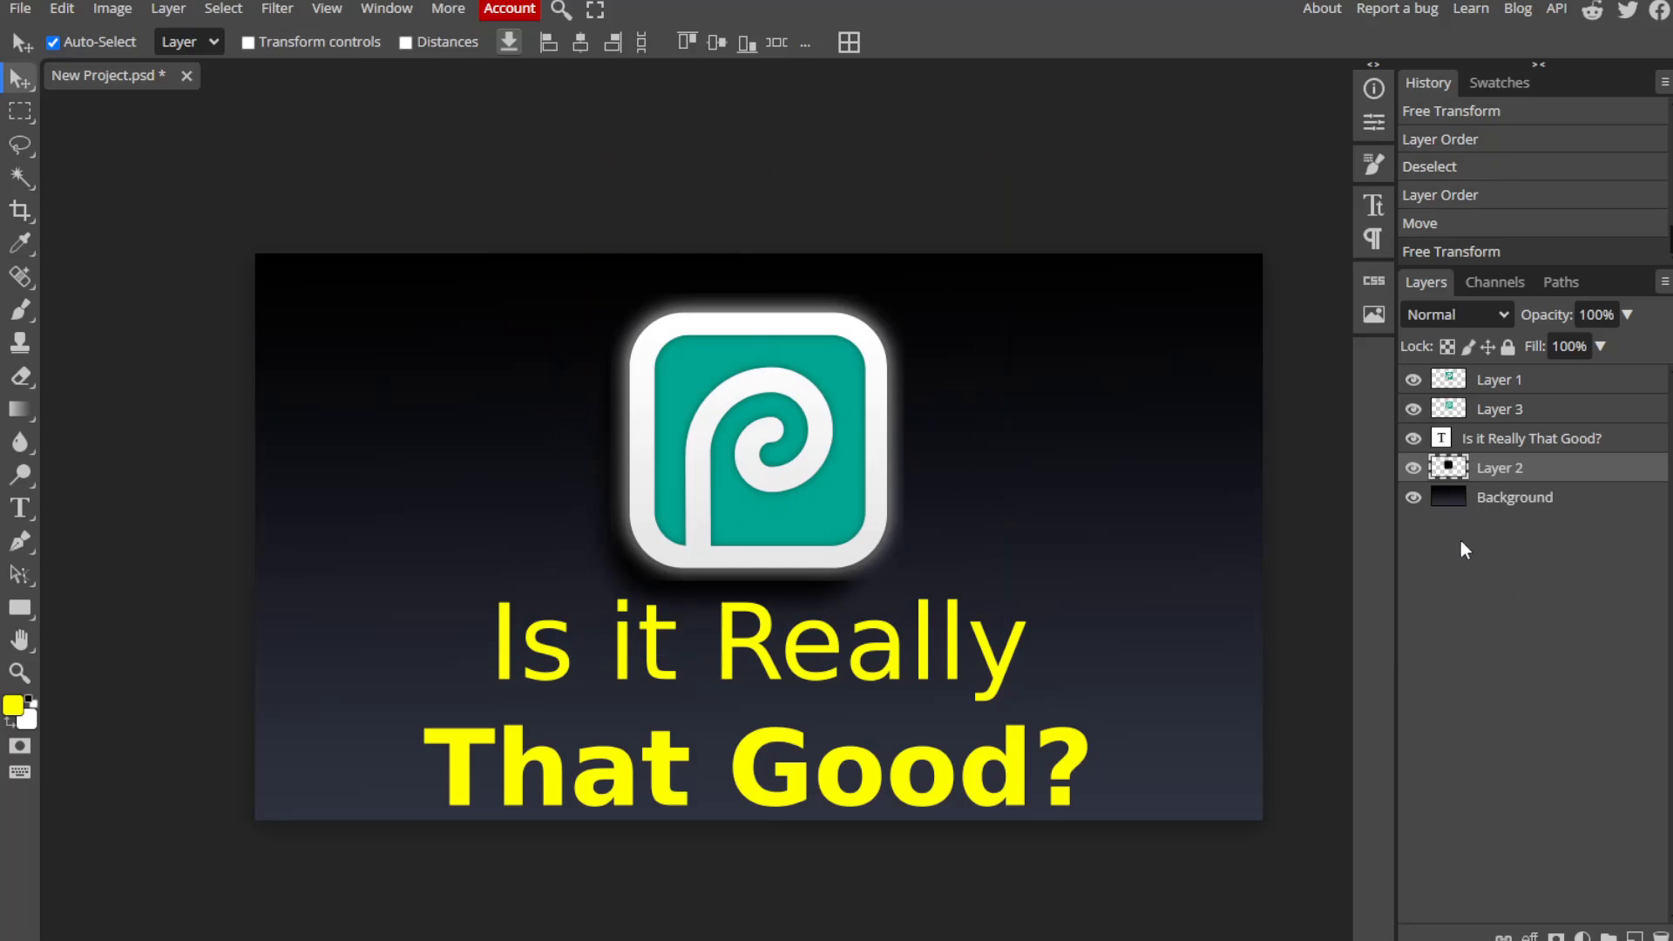
Duplicate the title text layer and delete the line "Is it Really" from the copy, leaving "That Good?".
left_click(1457, 435)
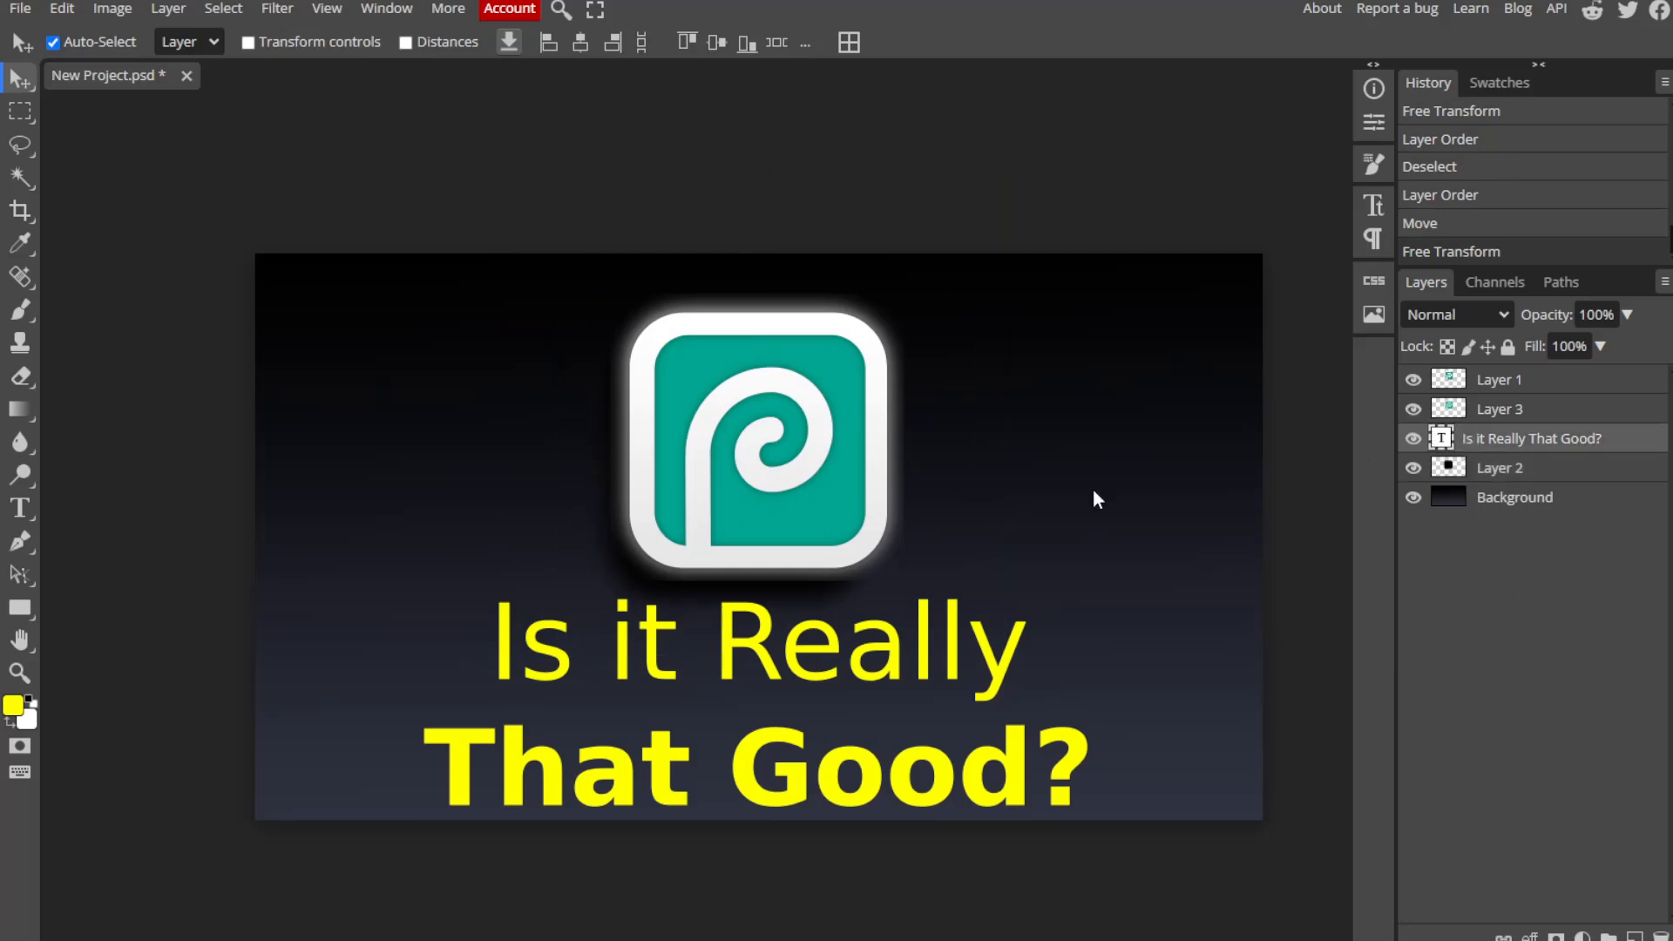
right_click(1508, 442)
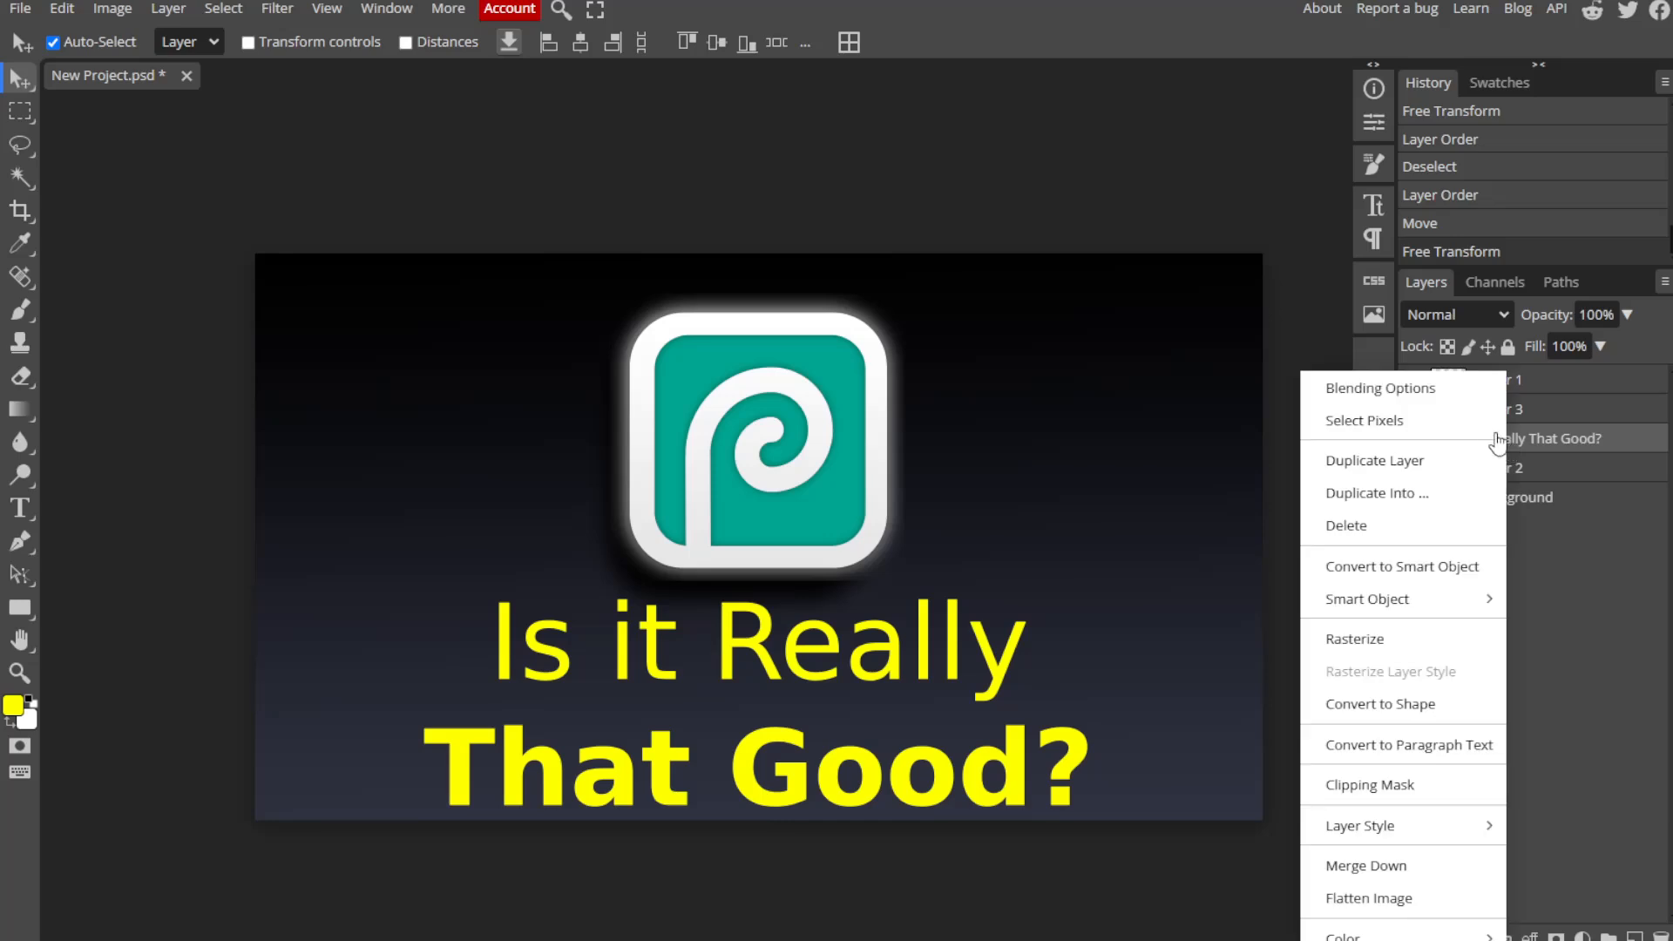
left_click(1428, 462)
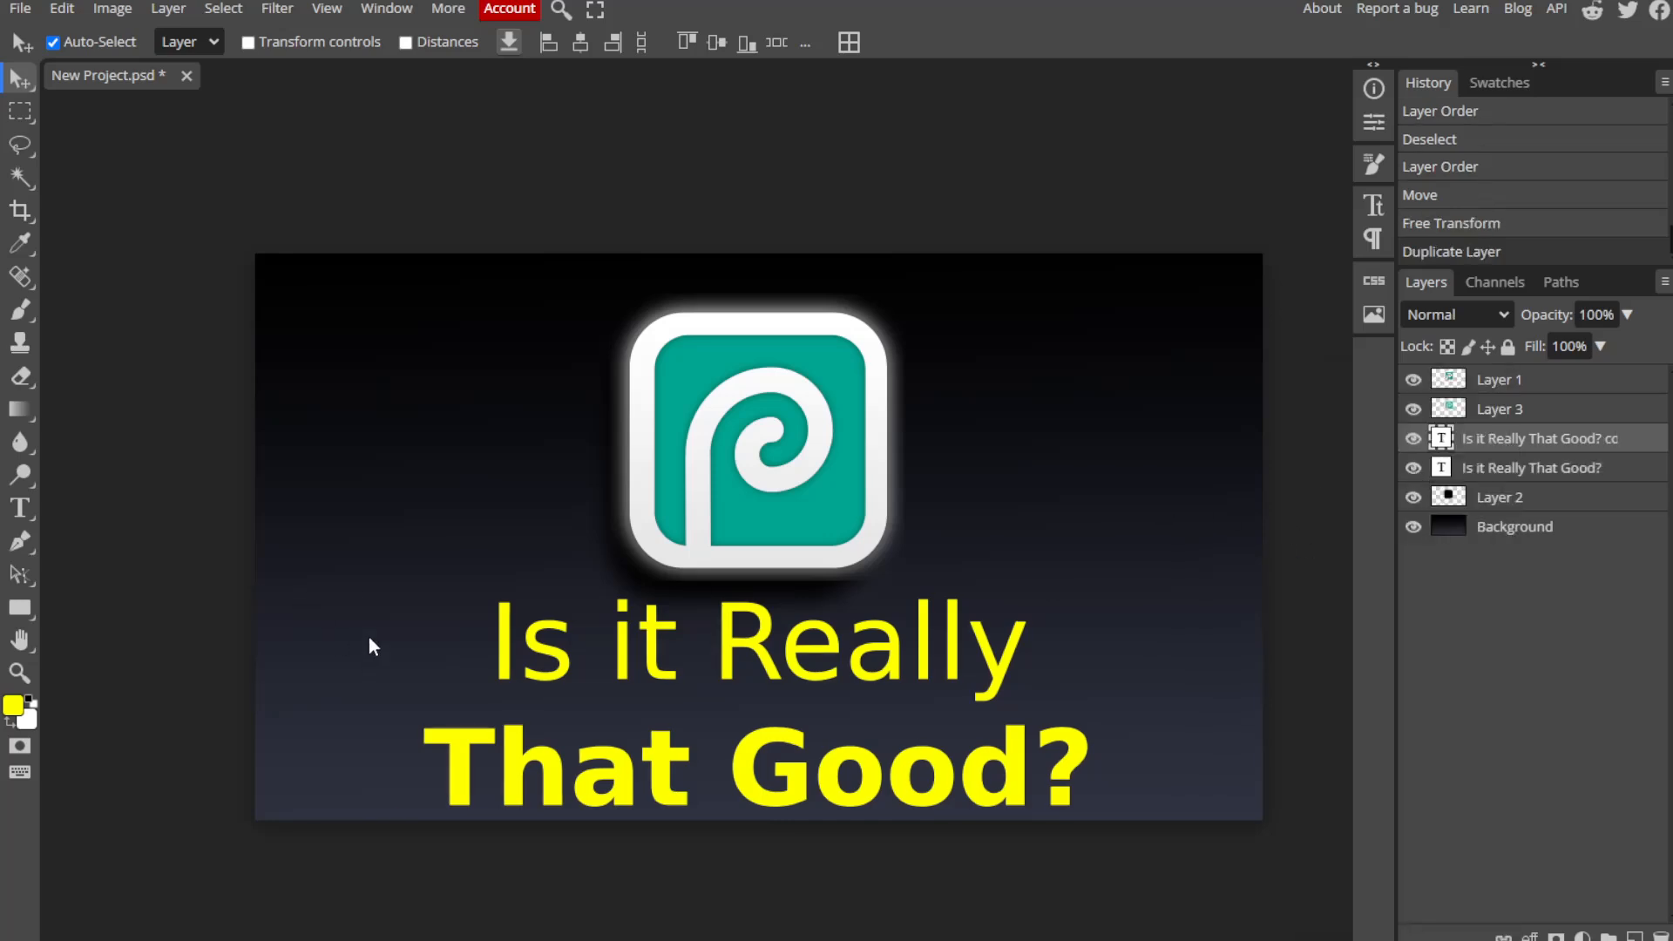
double_click(656, 664)
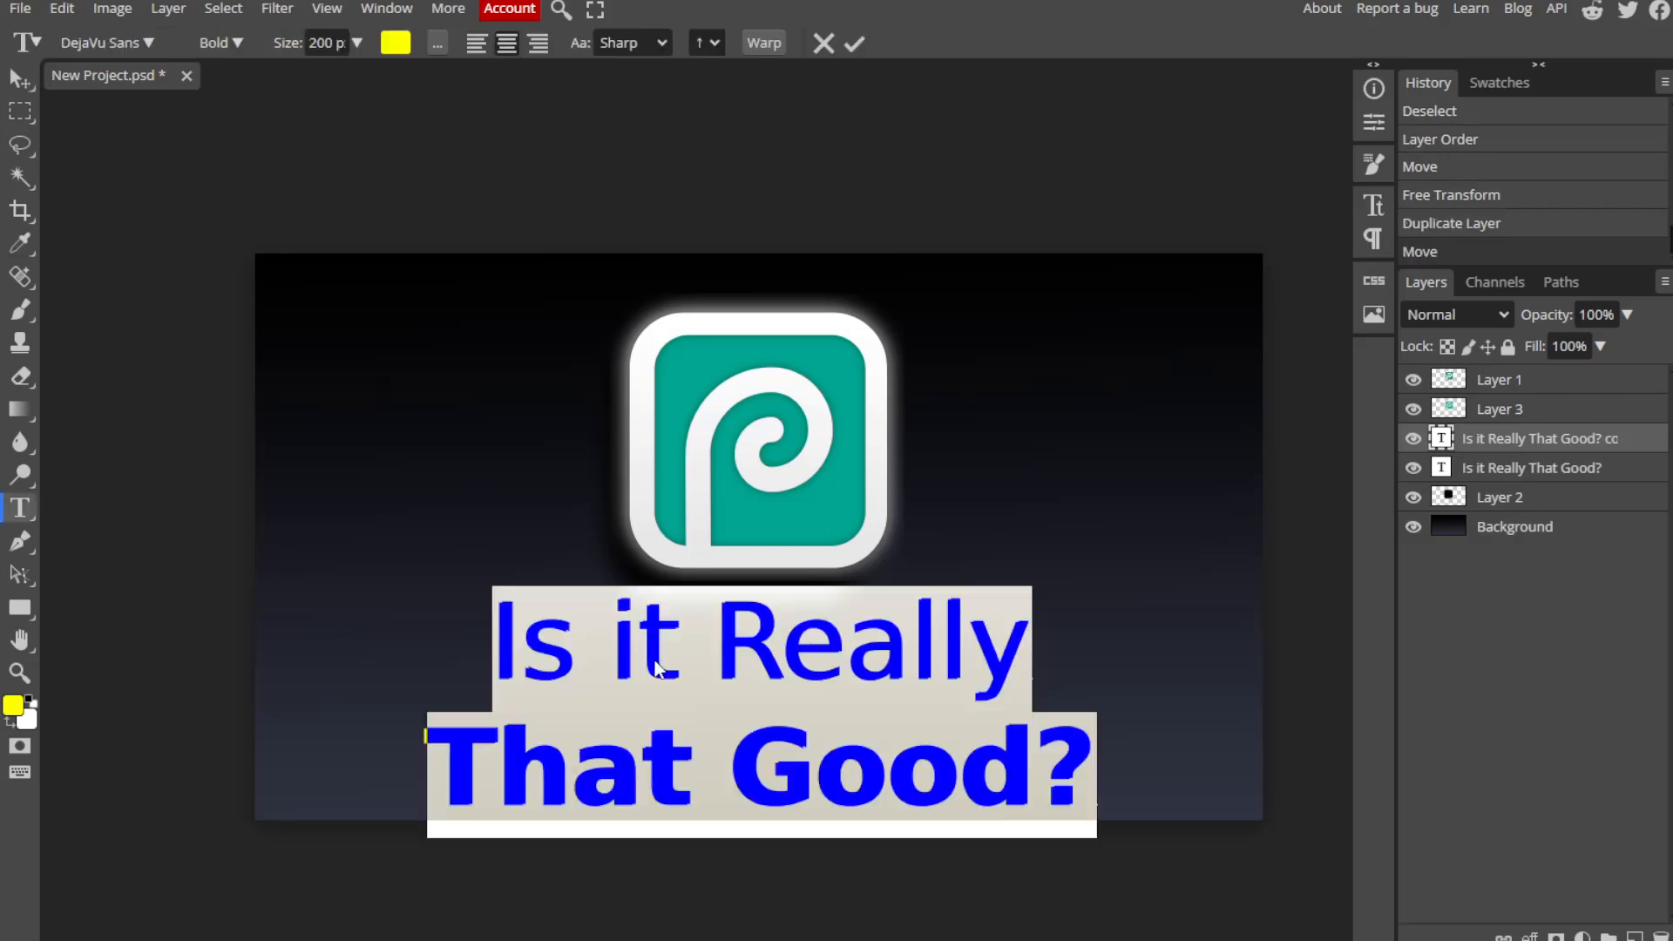
left_click(551, 655)
left_click_drag(494, 649, 1168, 633)
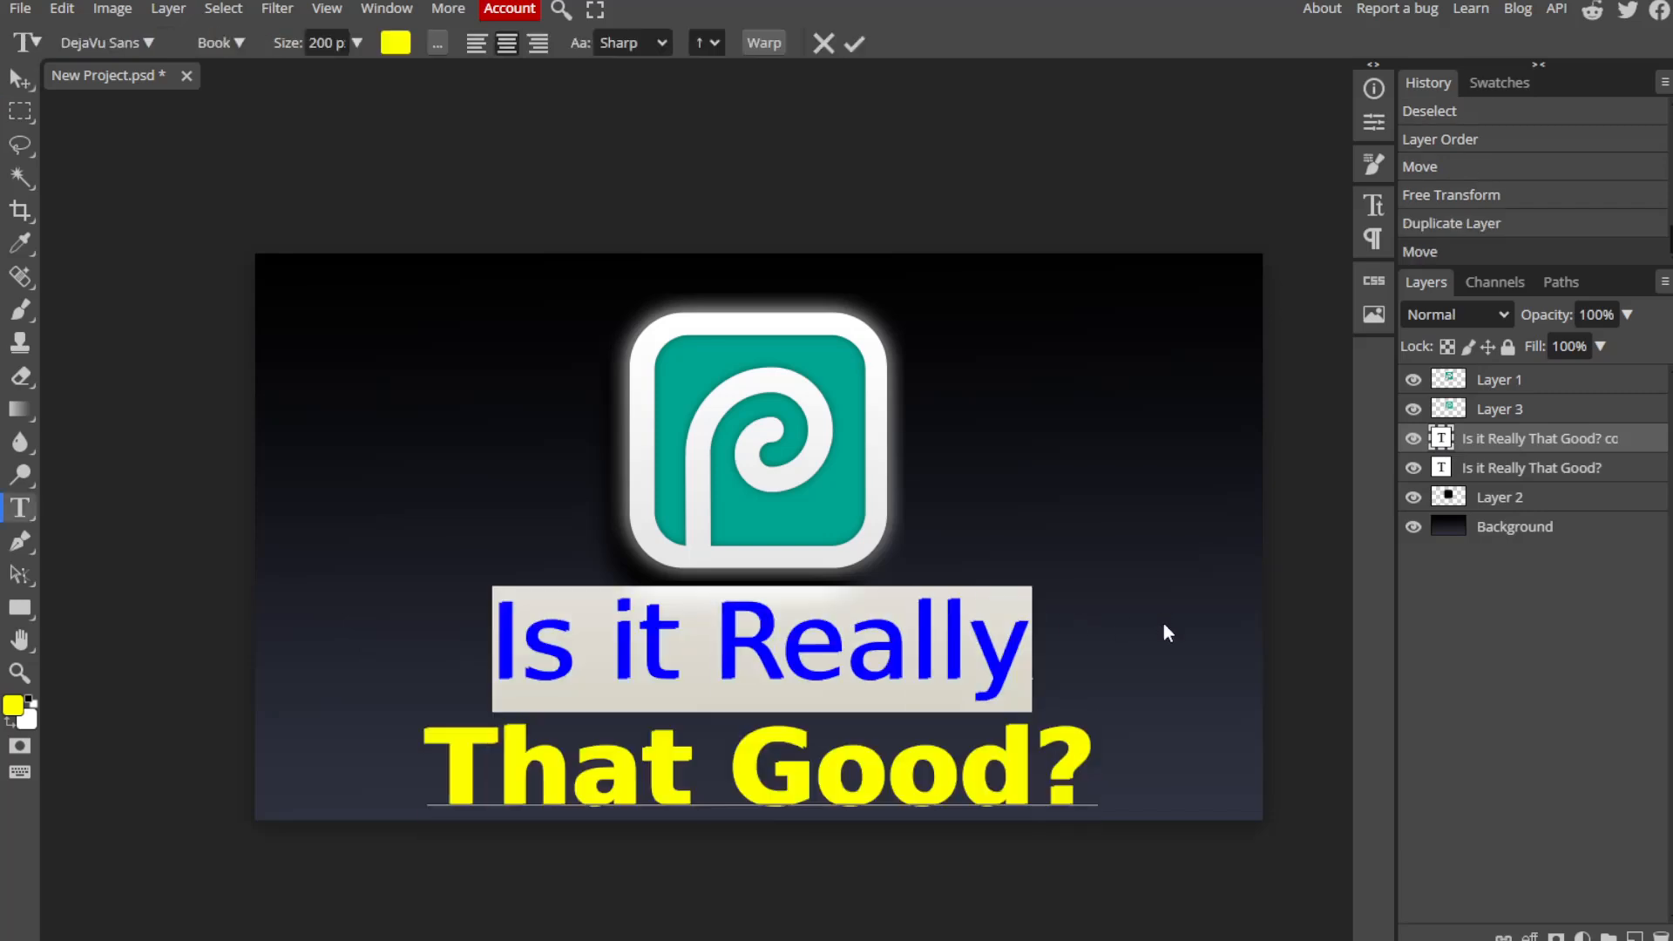
key("BackSpace")
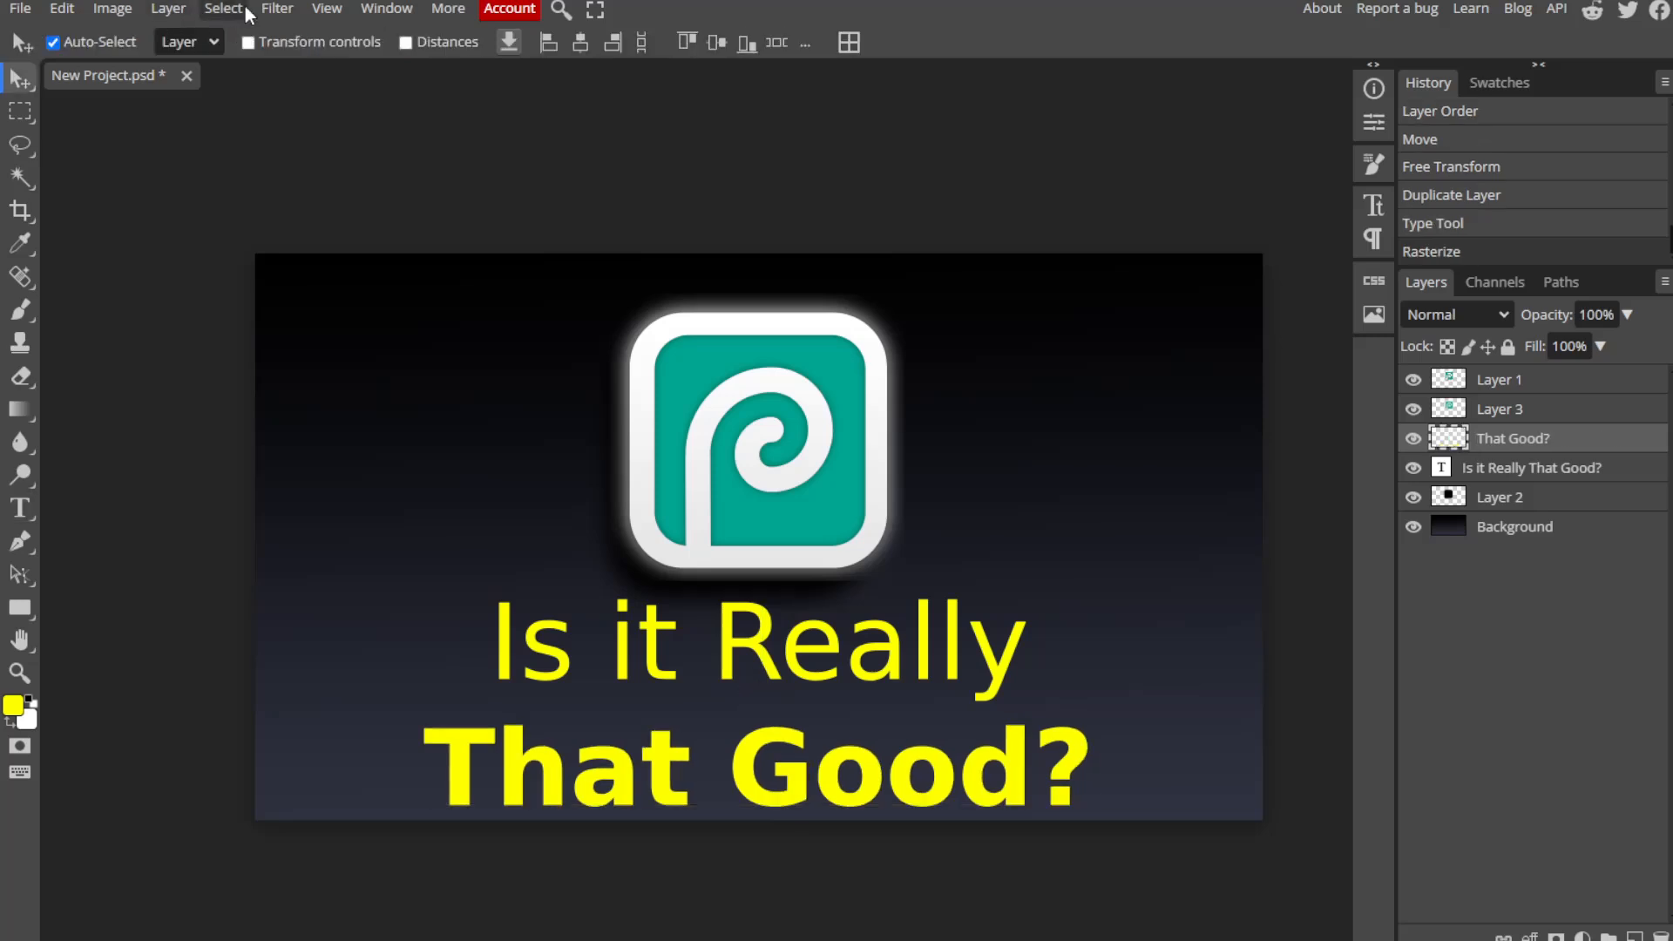
Apply a 7.2 px Gaussian Blur to the rasterized "That Good?" layer as a glow.
left_click(280, 13)
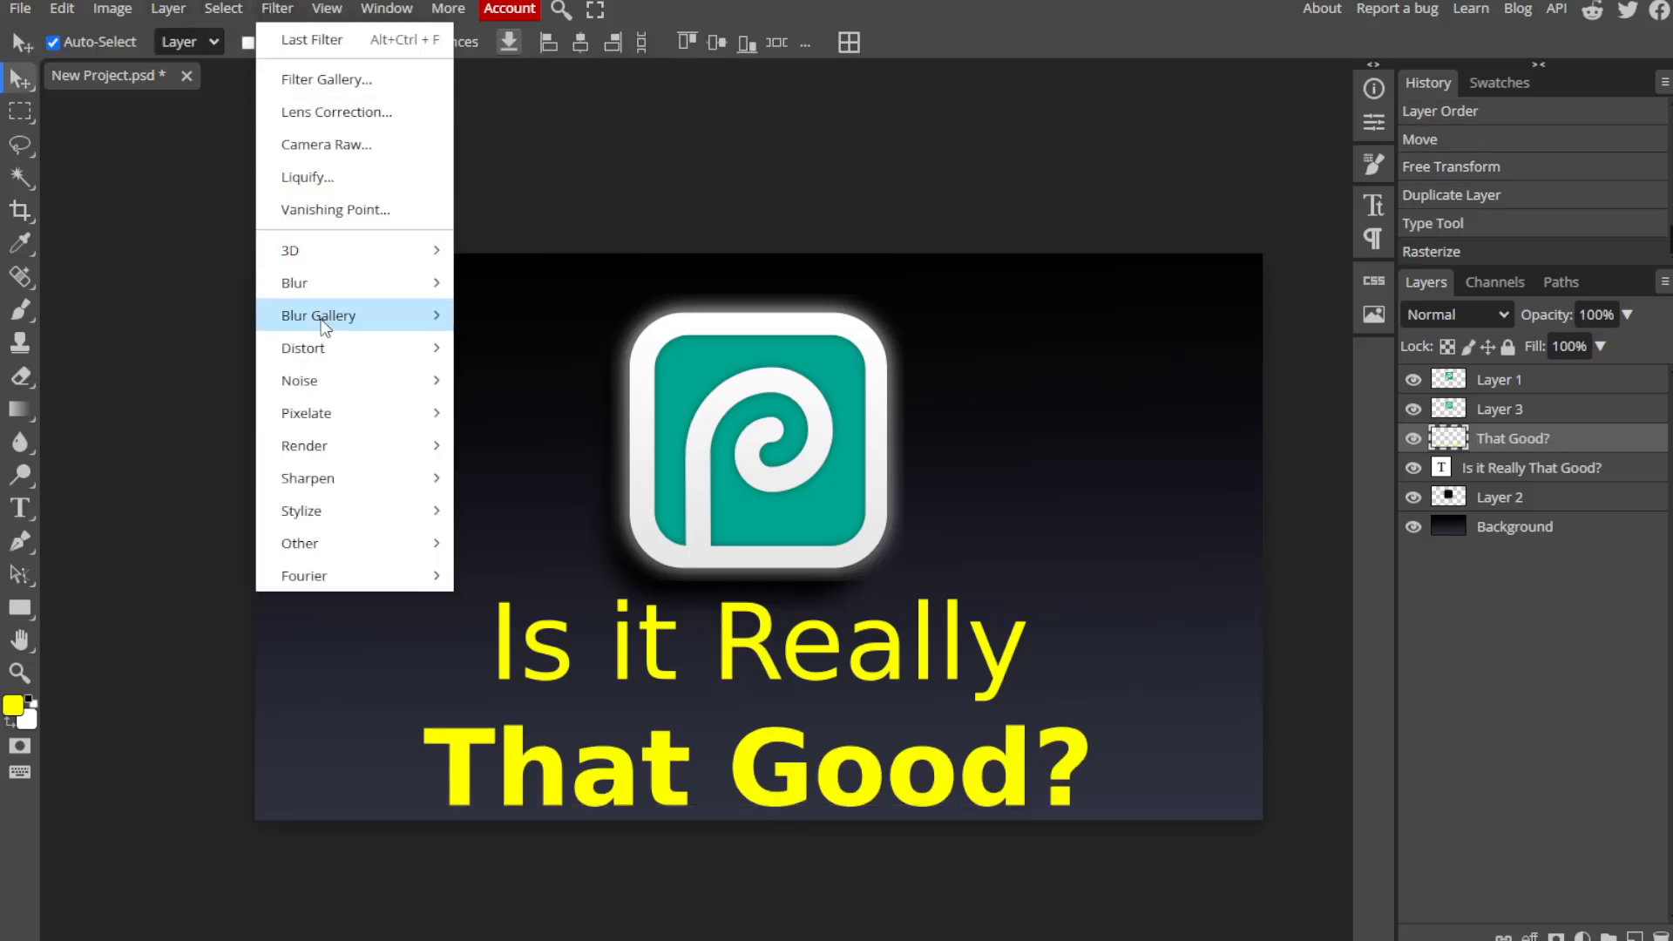
mouse_move(305, 301)
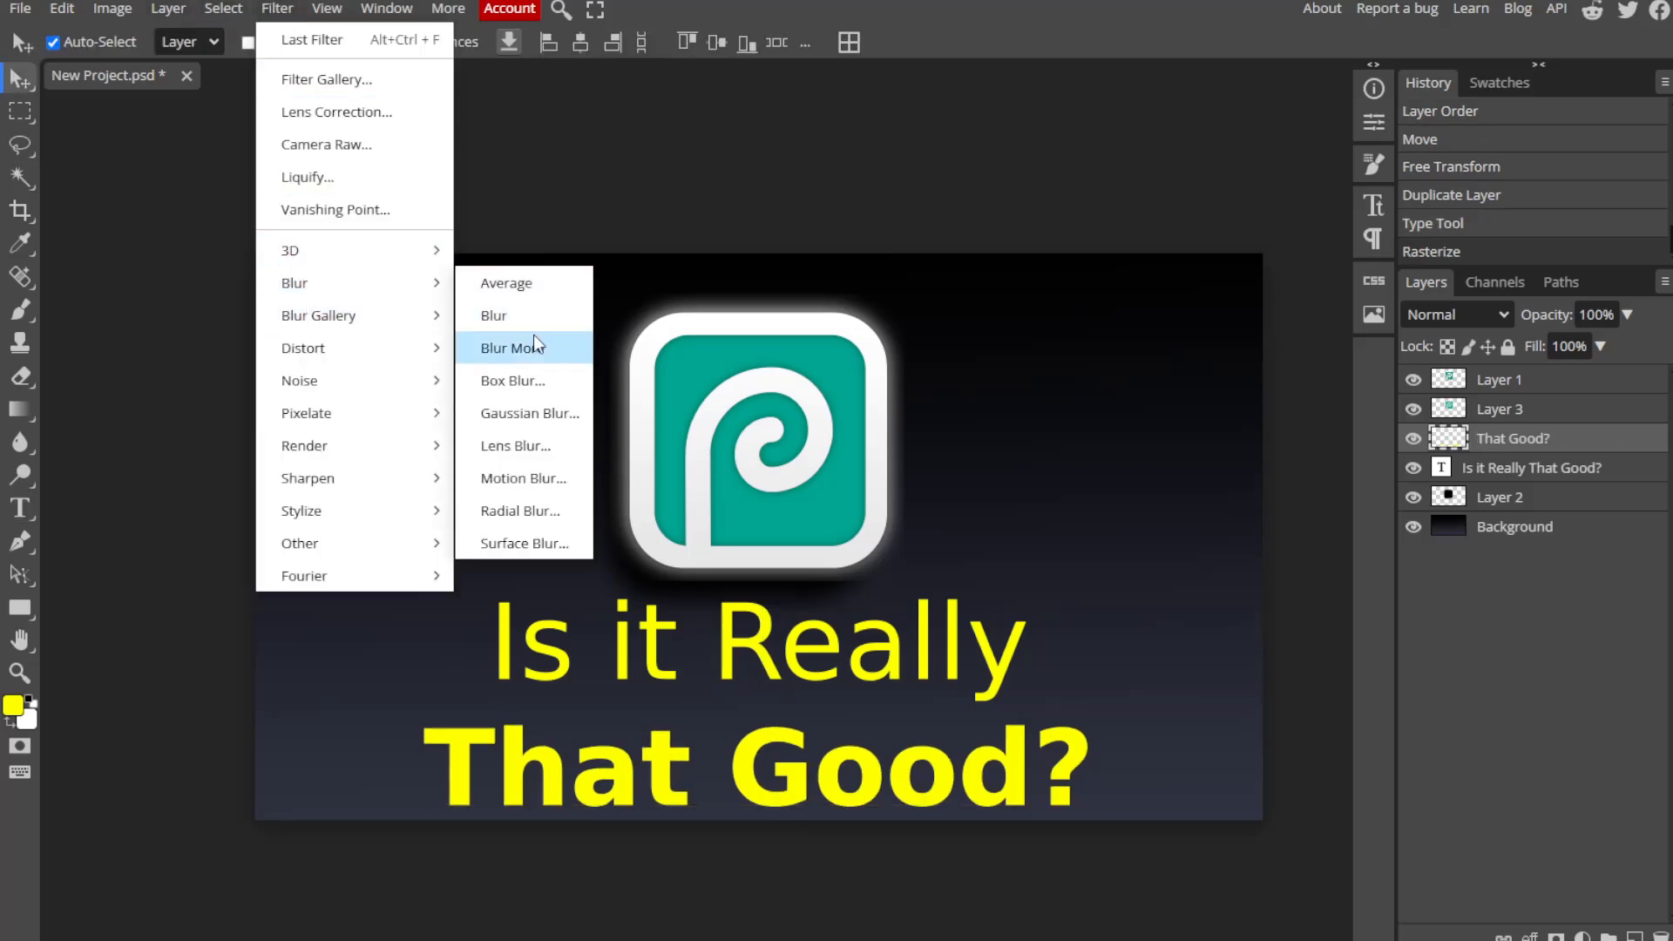
left_click(542, 406)
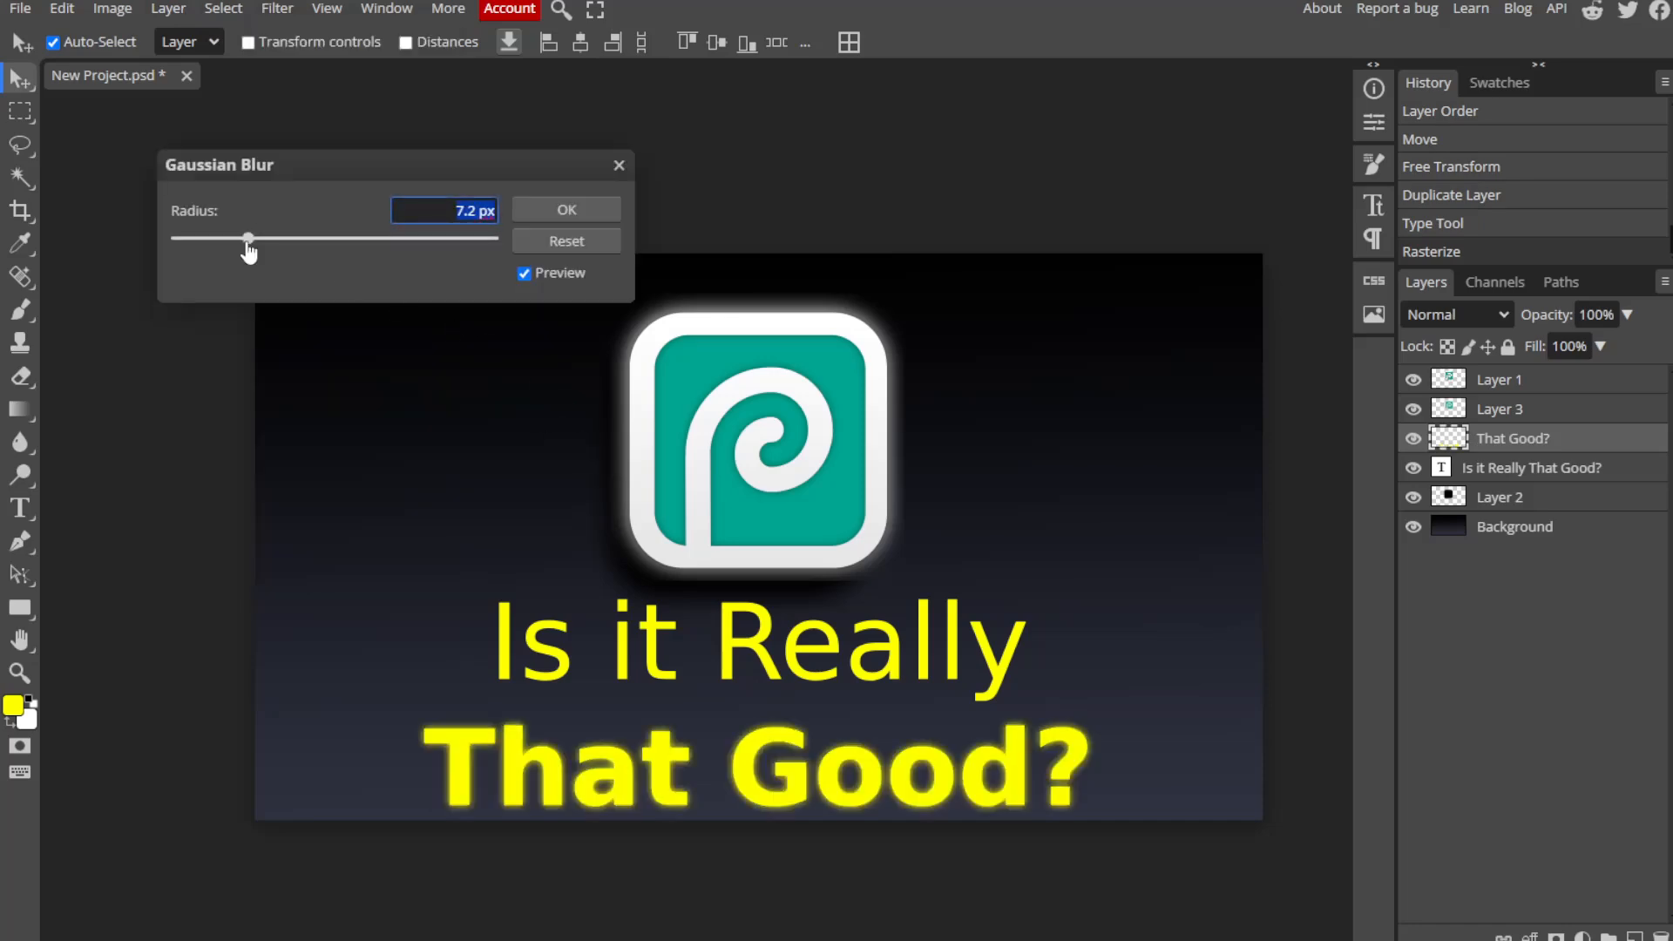
left_click(540, 214)
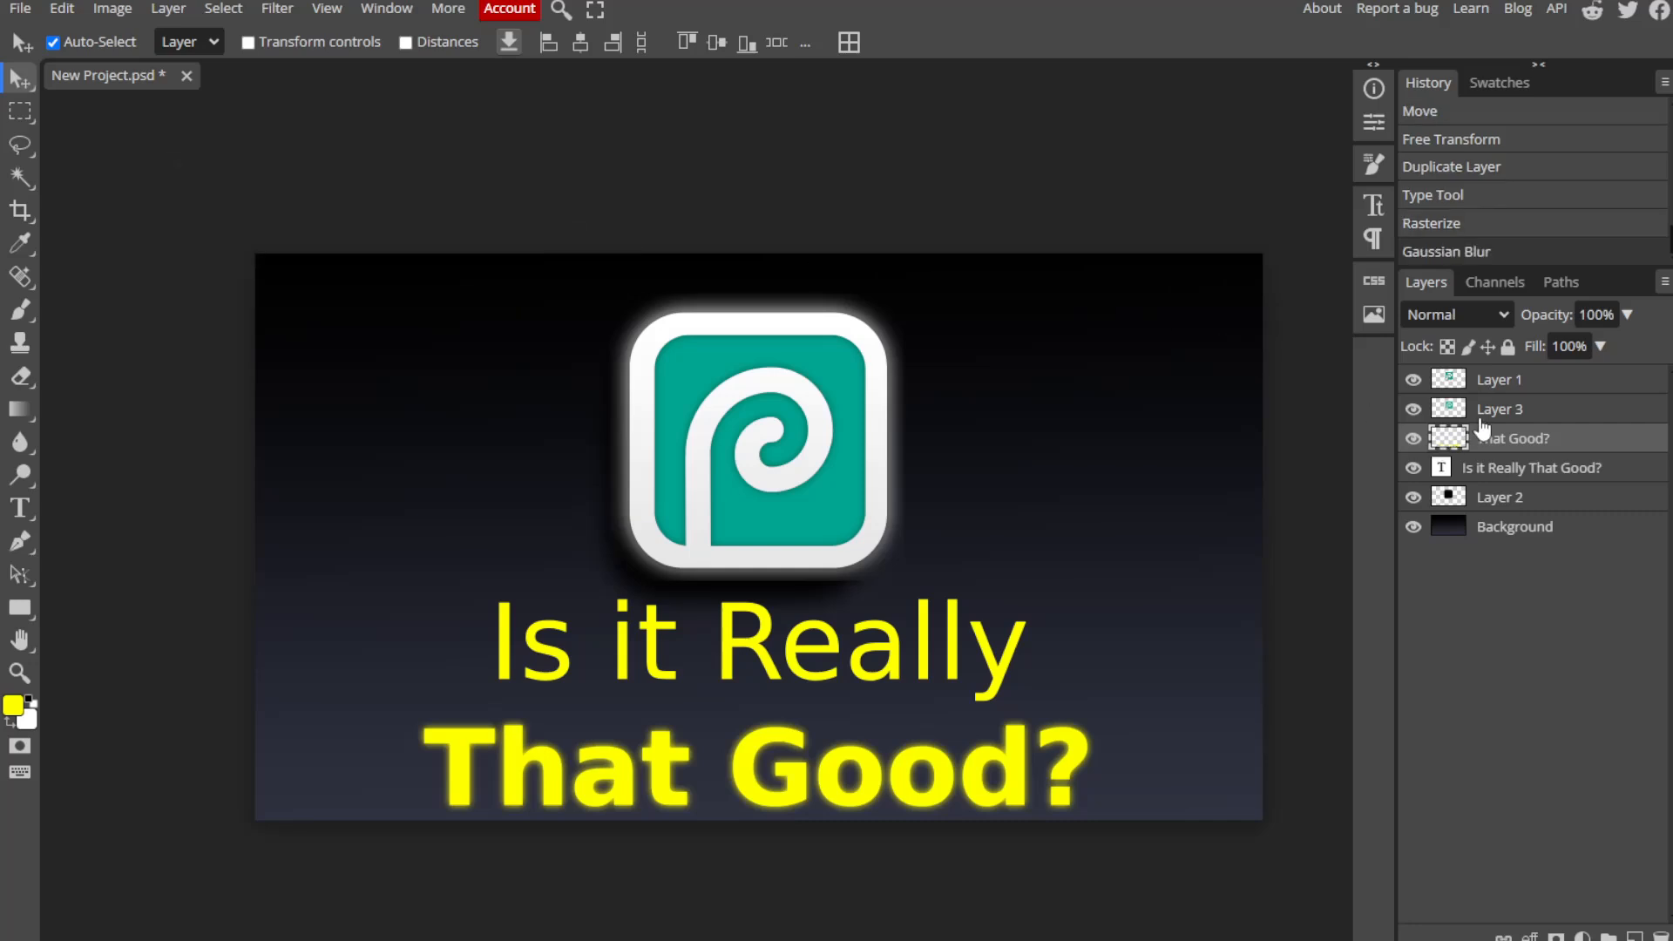
Duplicate the full "Is it Really That Good?" text layer and rasterize the copy for blurring.
left_click(1523, 468)
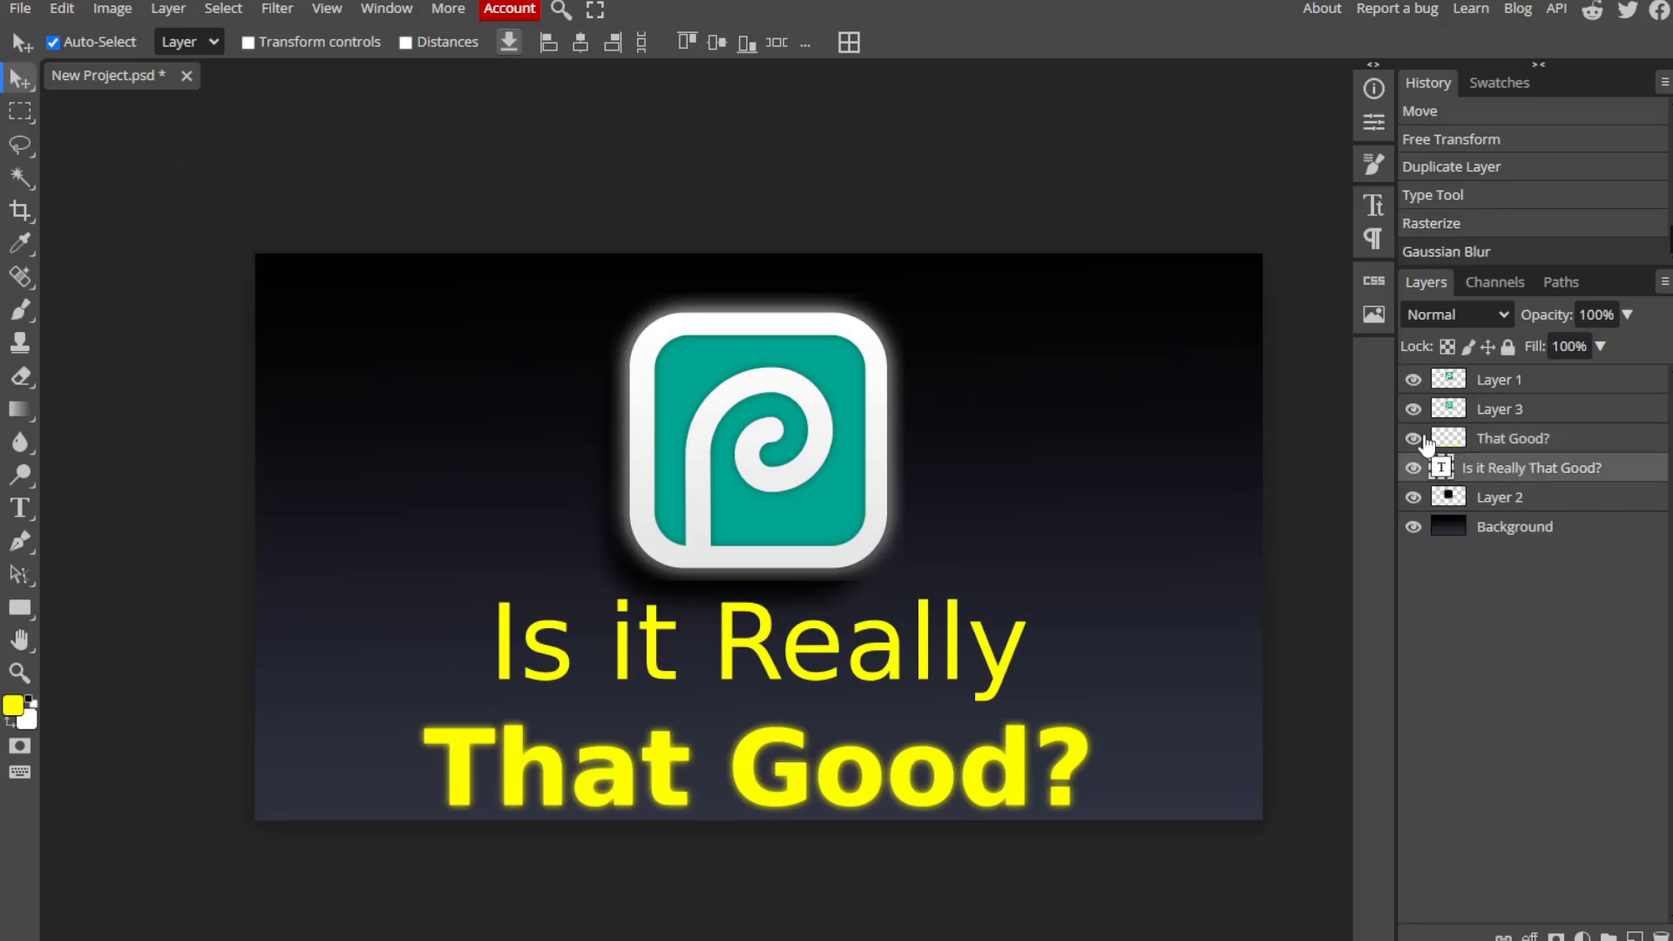
right_click(1498, 473)
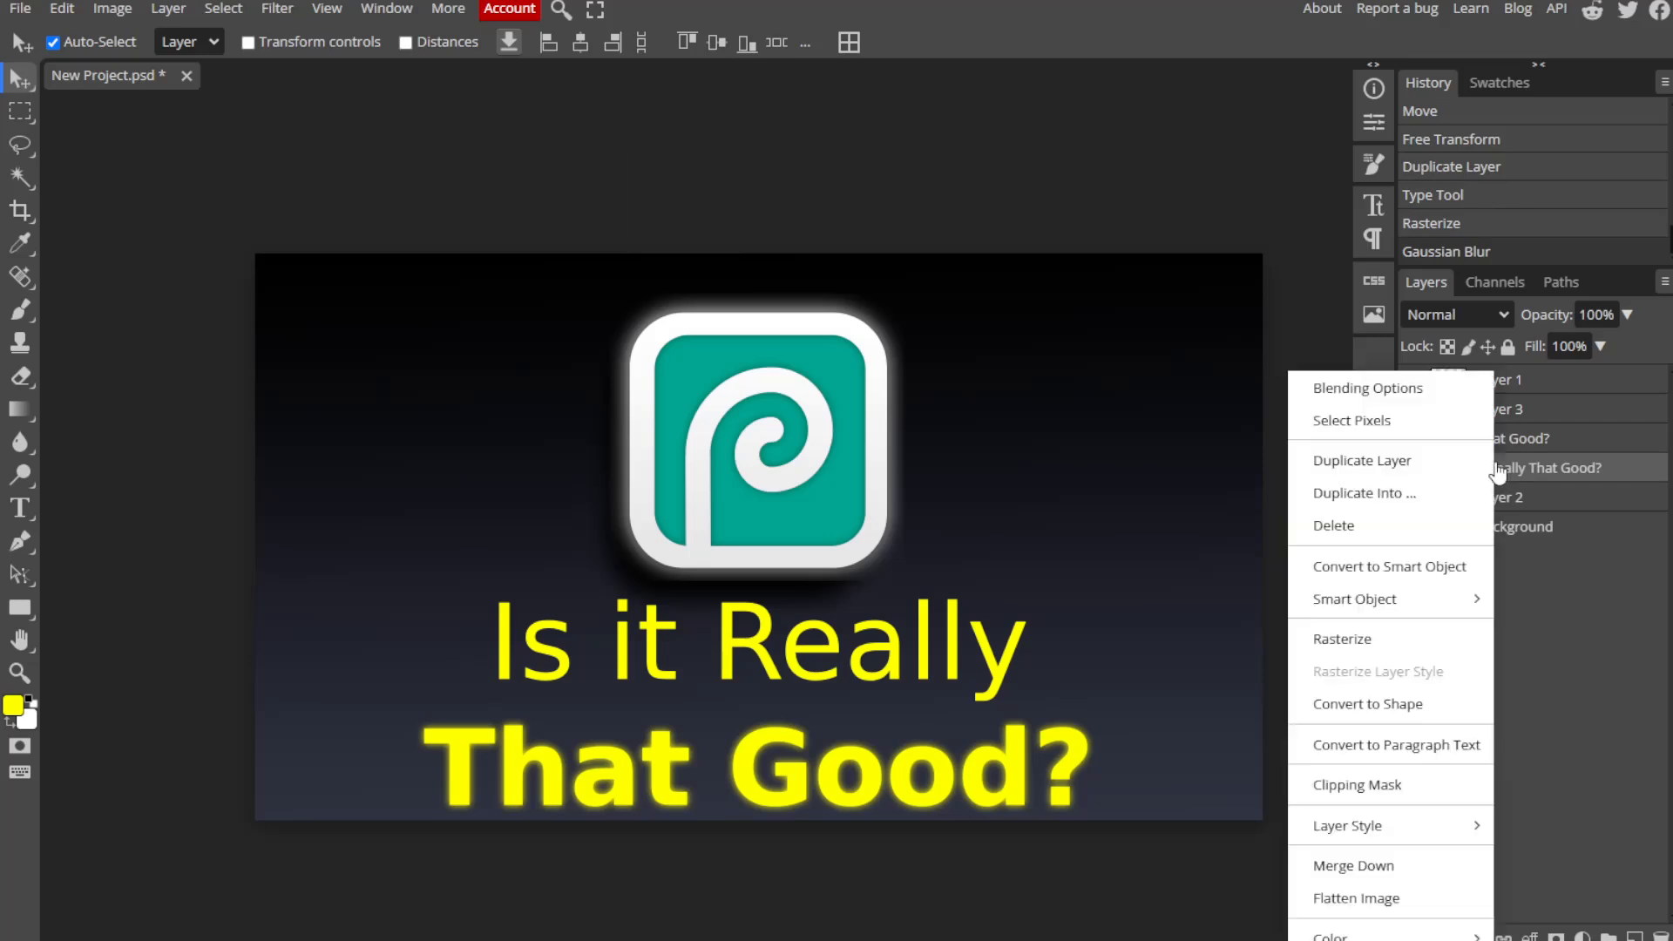
left_click(1429, 469)
left_click(277, 8)
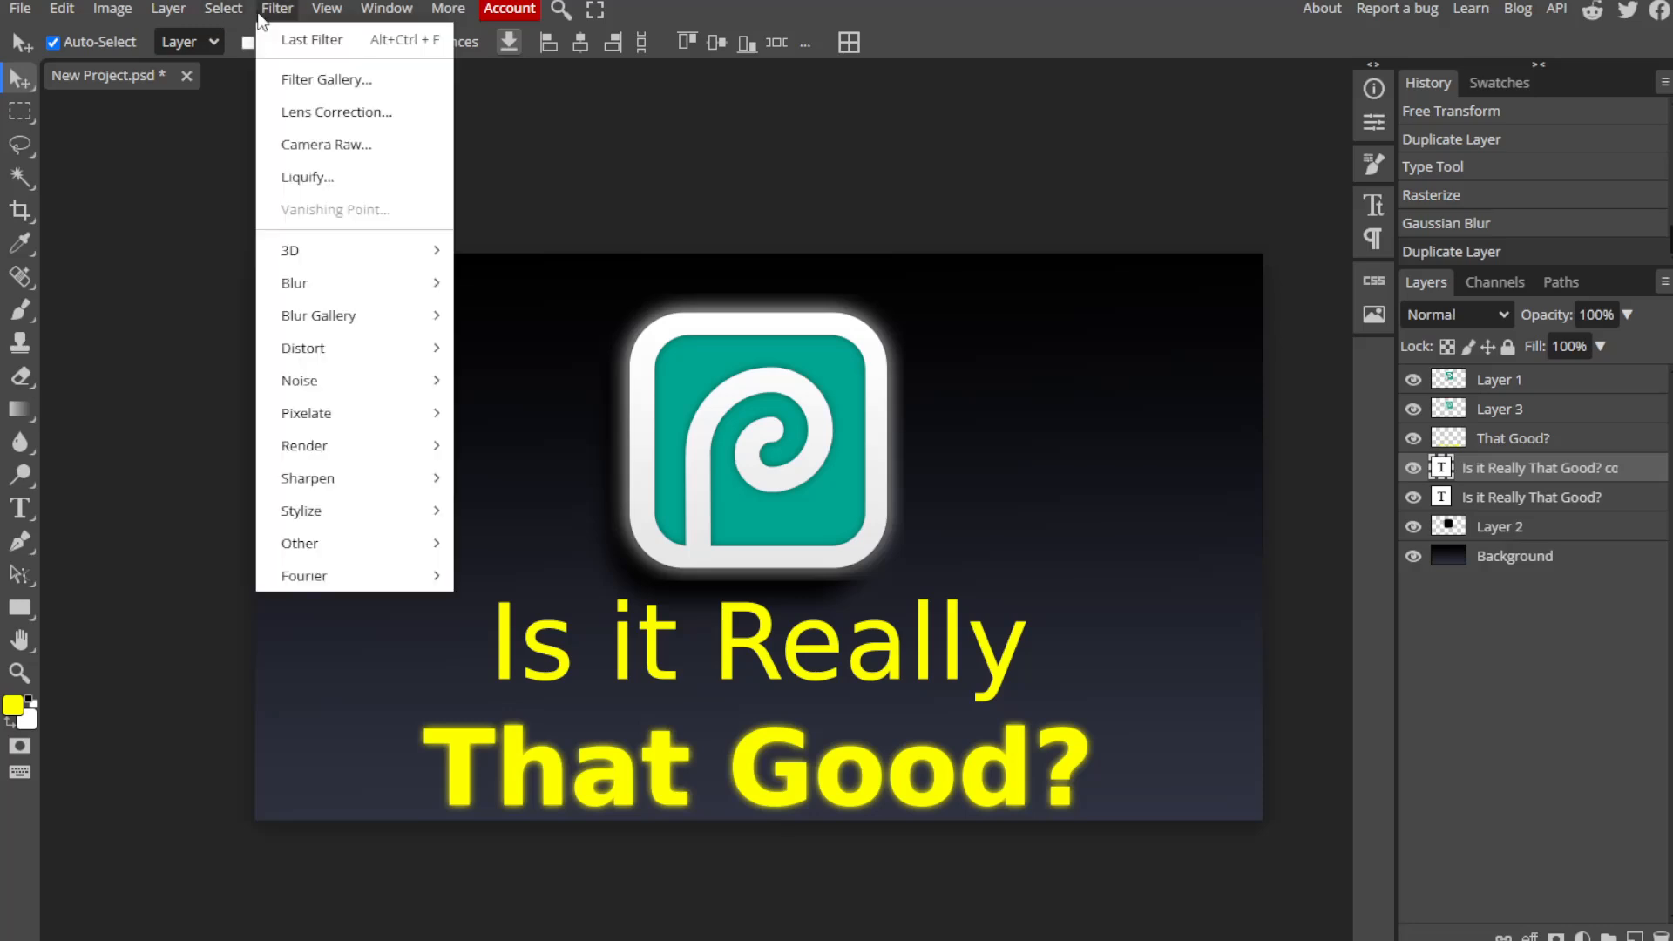
mouse_move(322, 284)
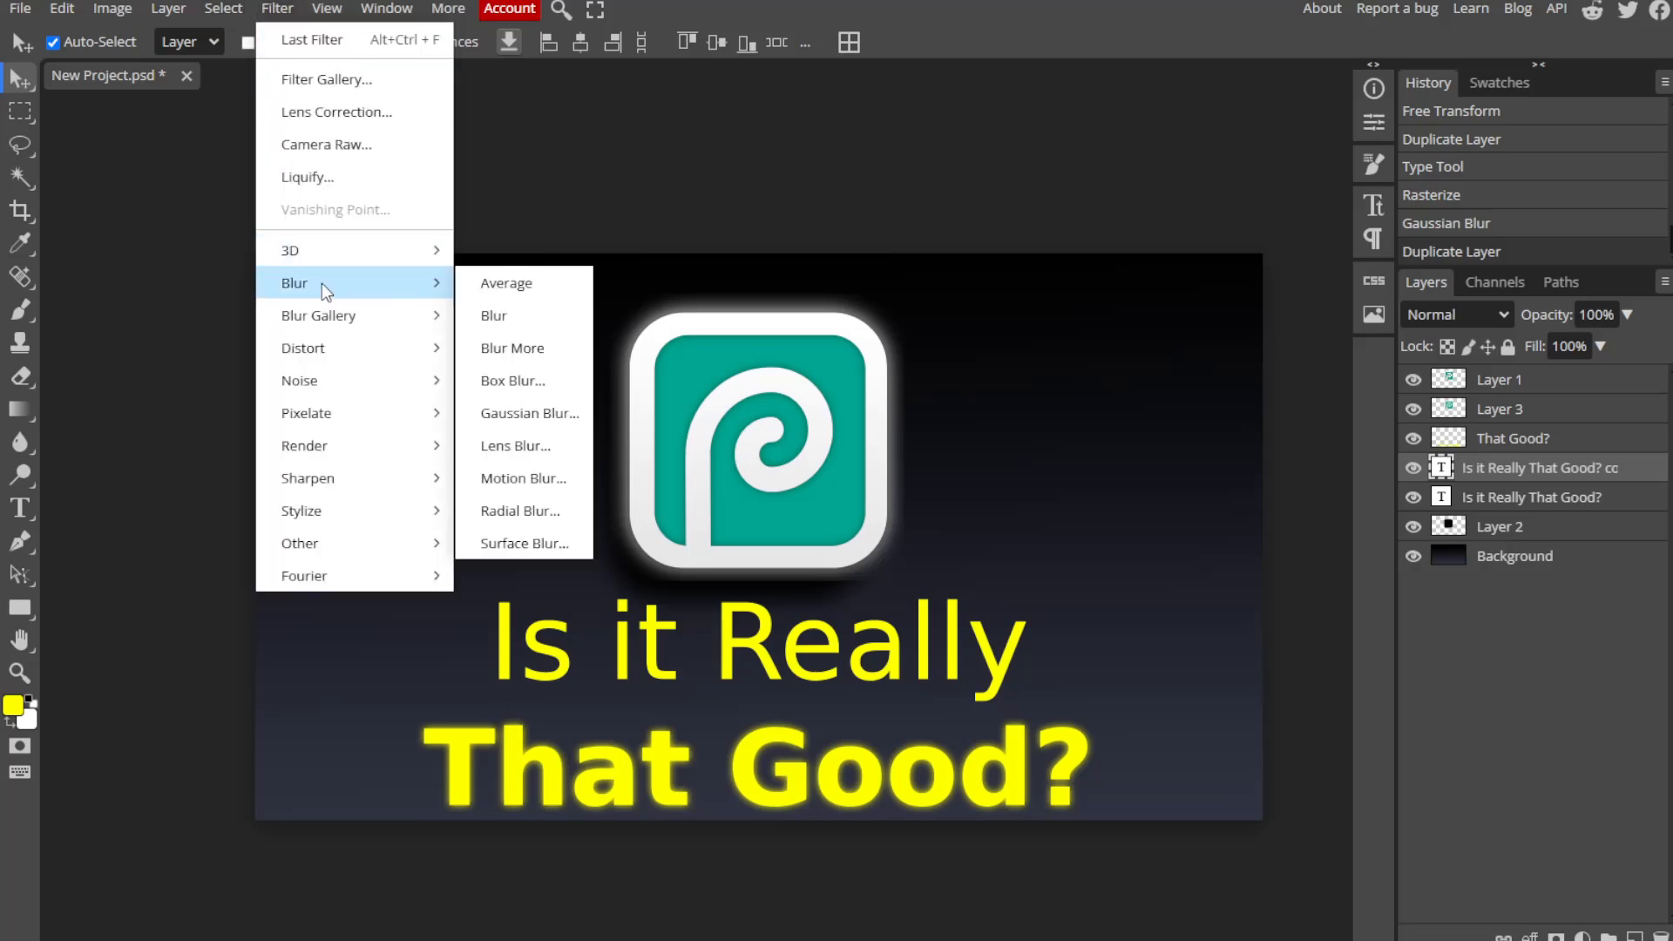
left_click(552, 403)
left_click(719, 138)
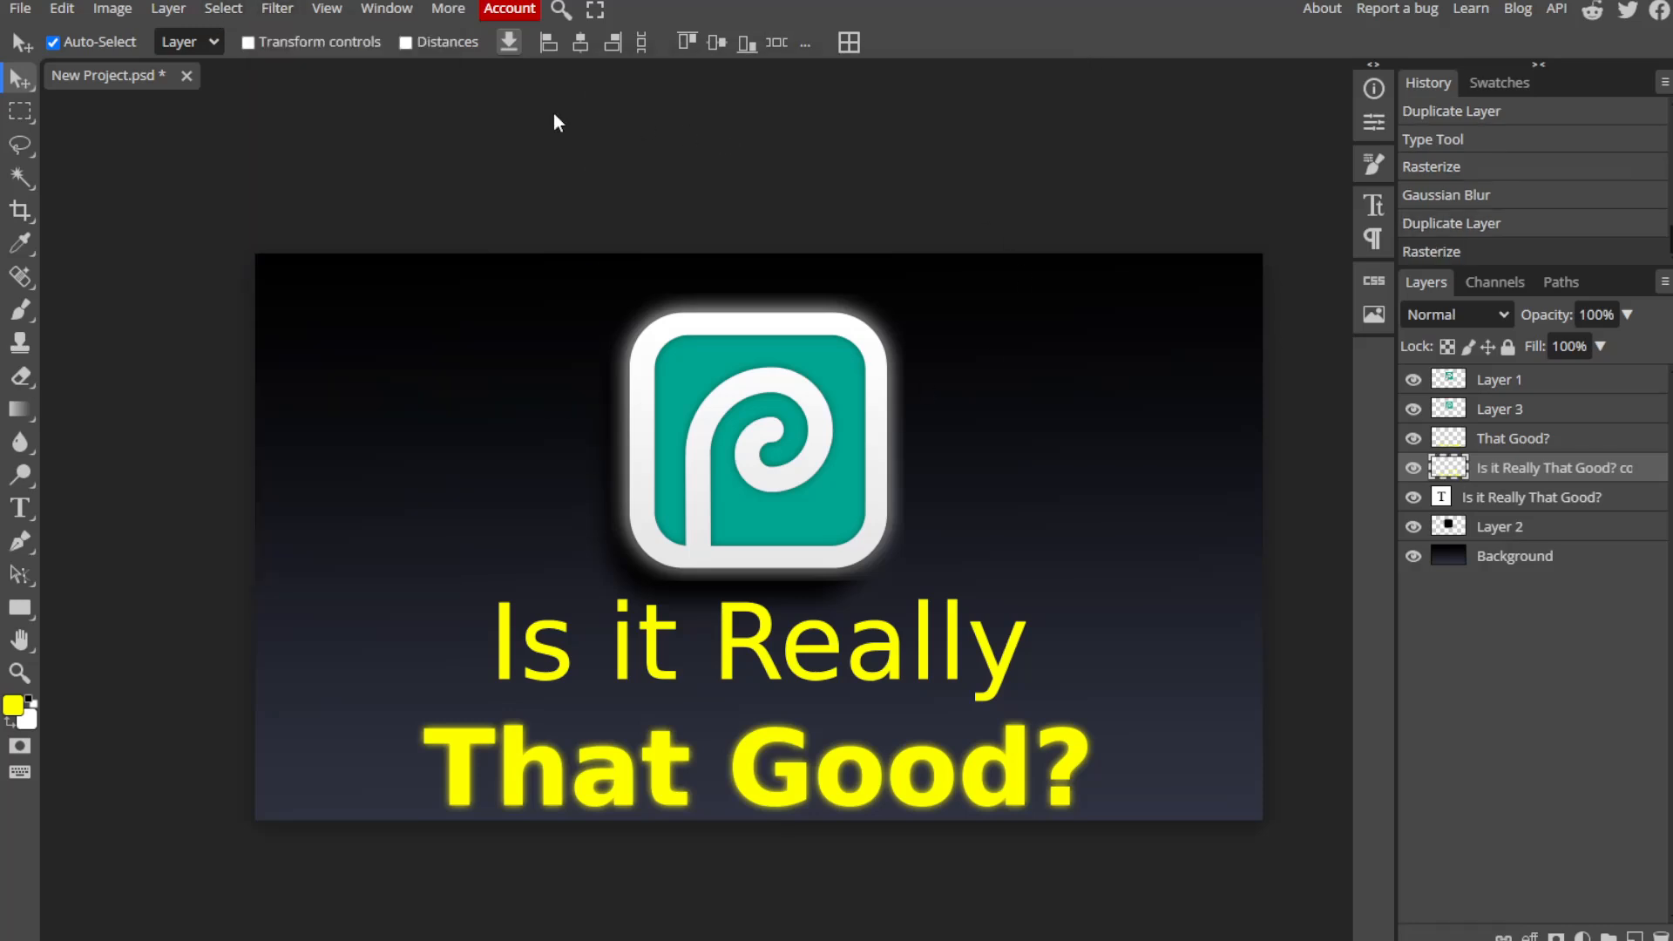
Apply an 18 px Gaussian Blur to the rasterized copy of the full title.
left_click(273, 10)
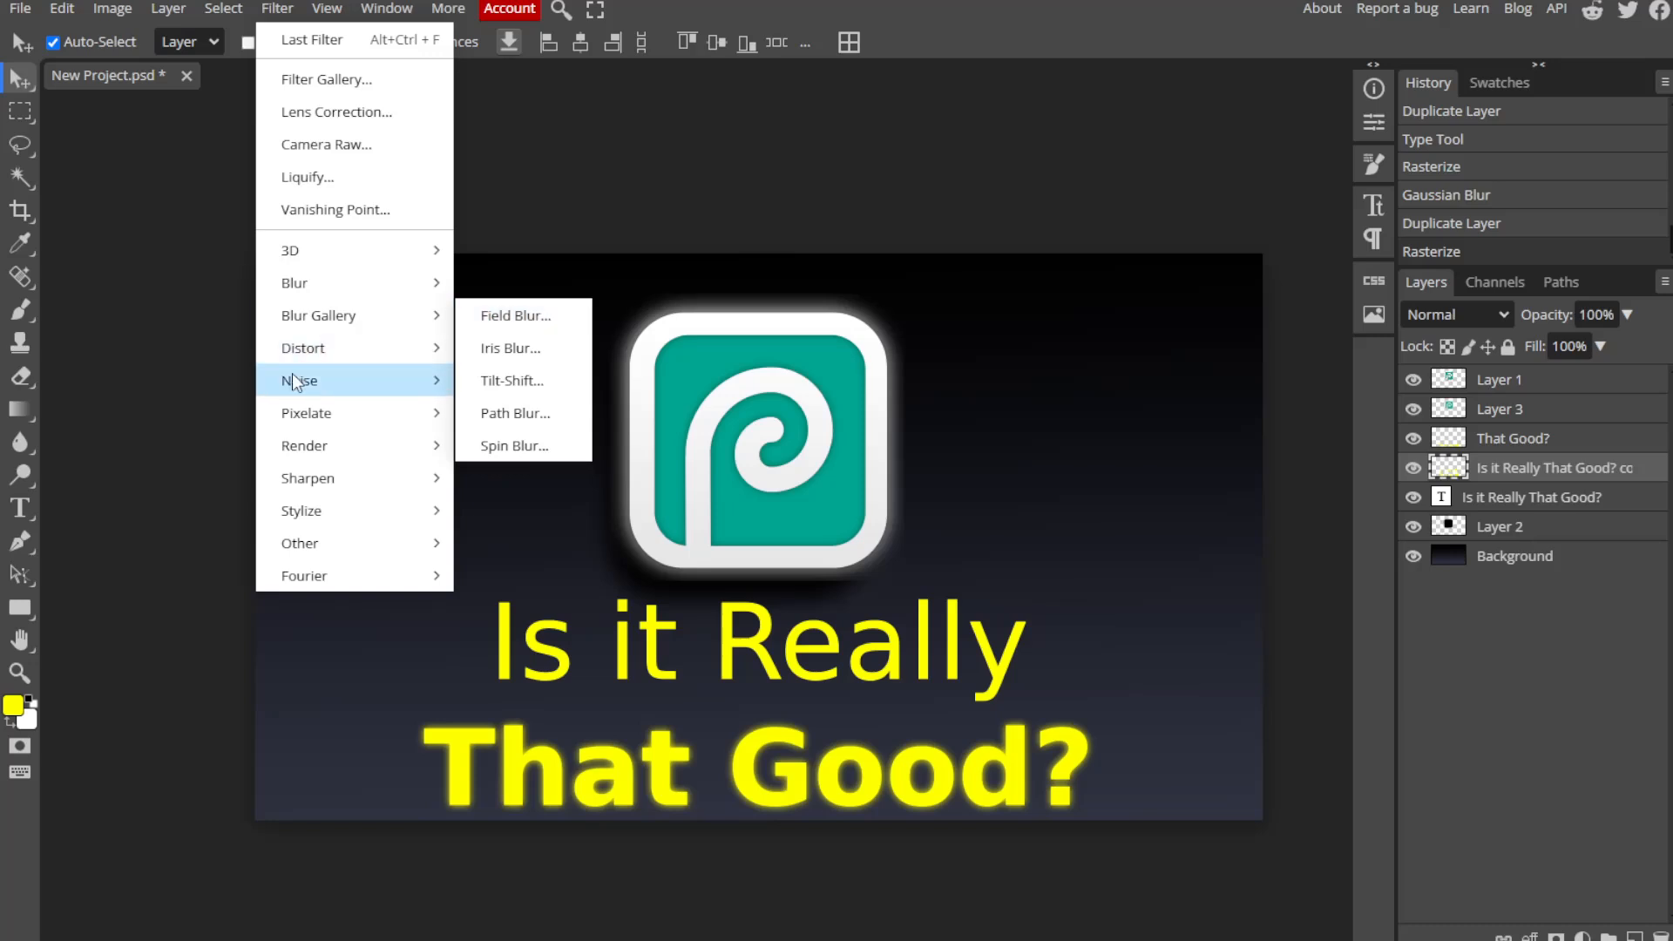
mouse_move(359, 275)
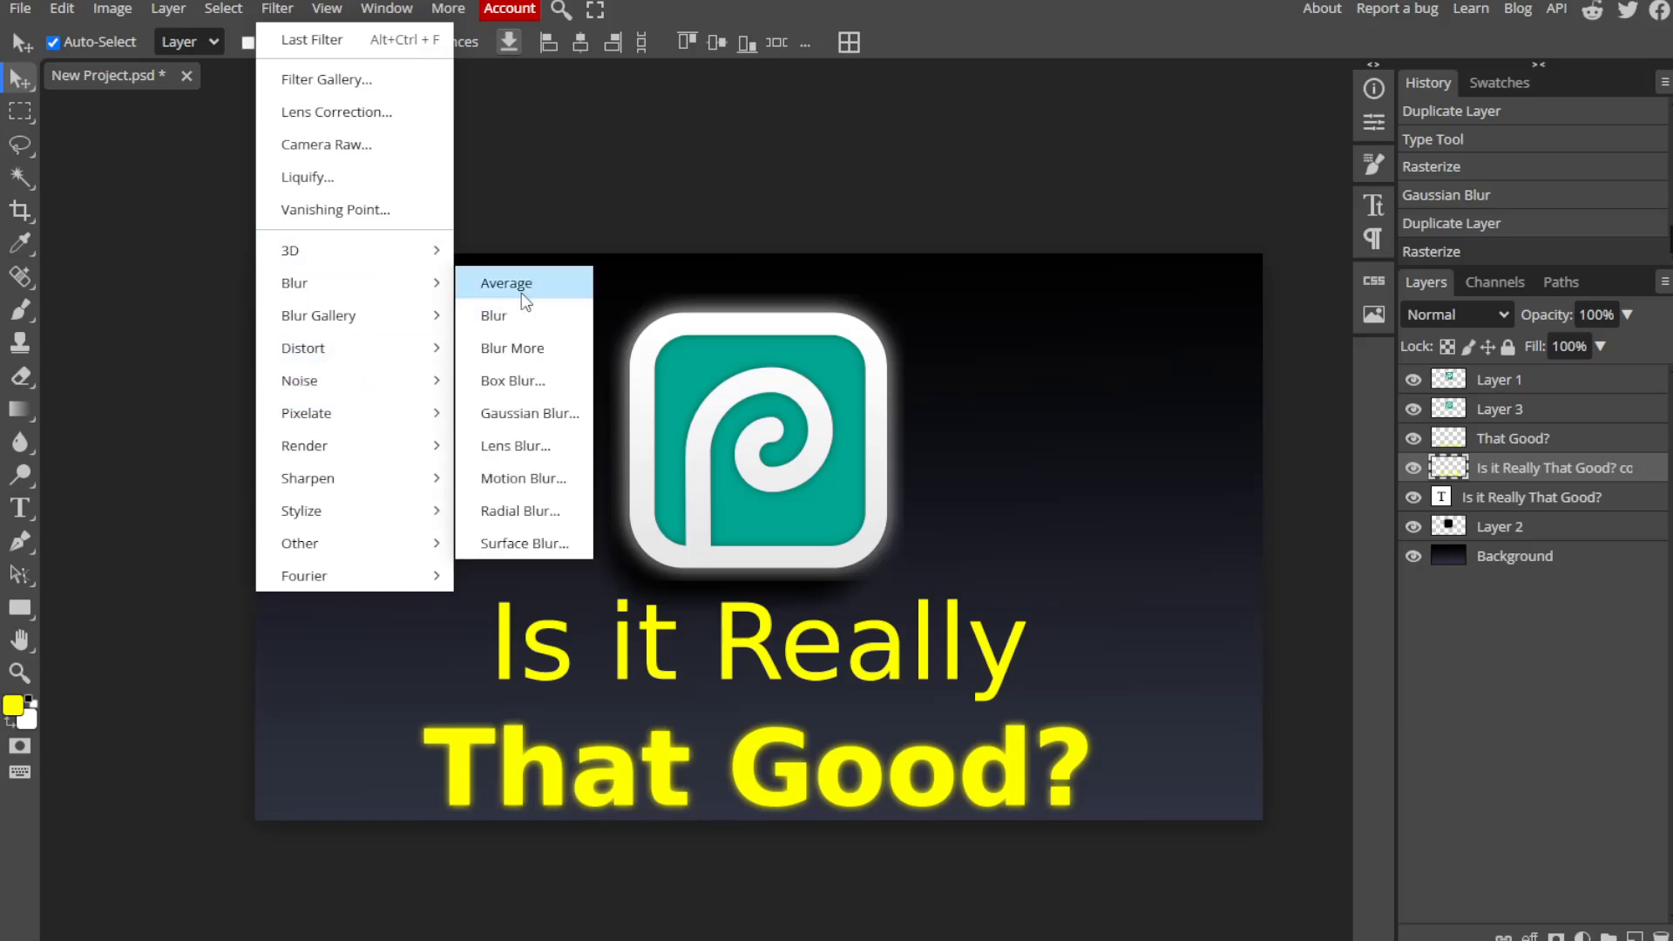
left_click(521, 413)
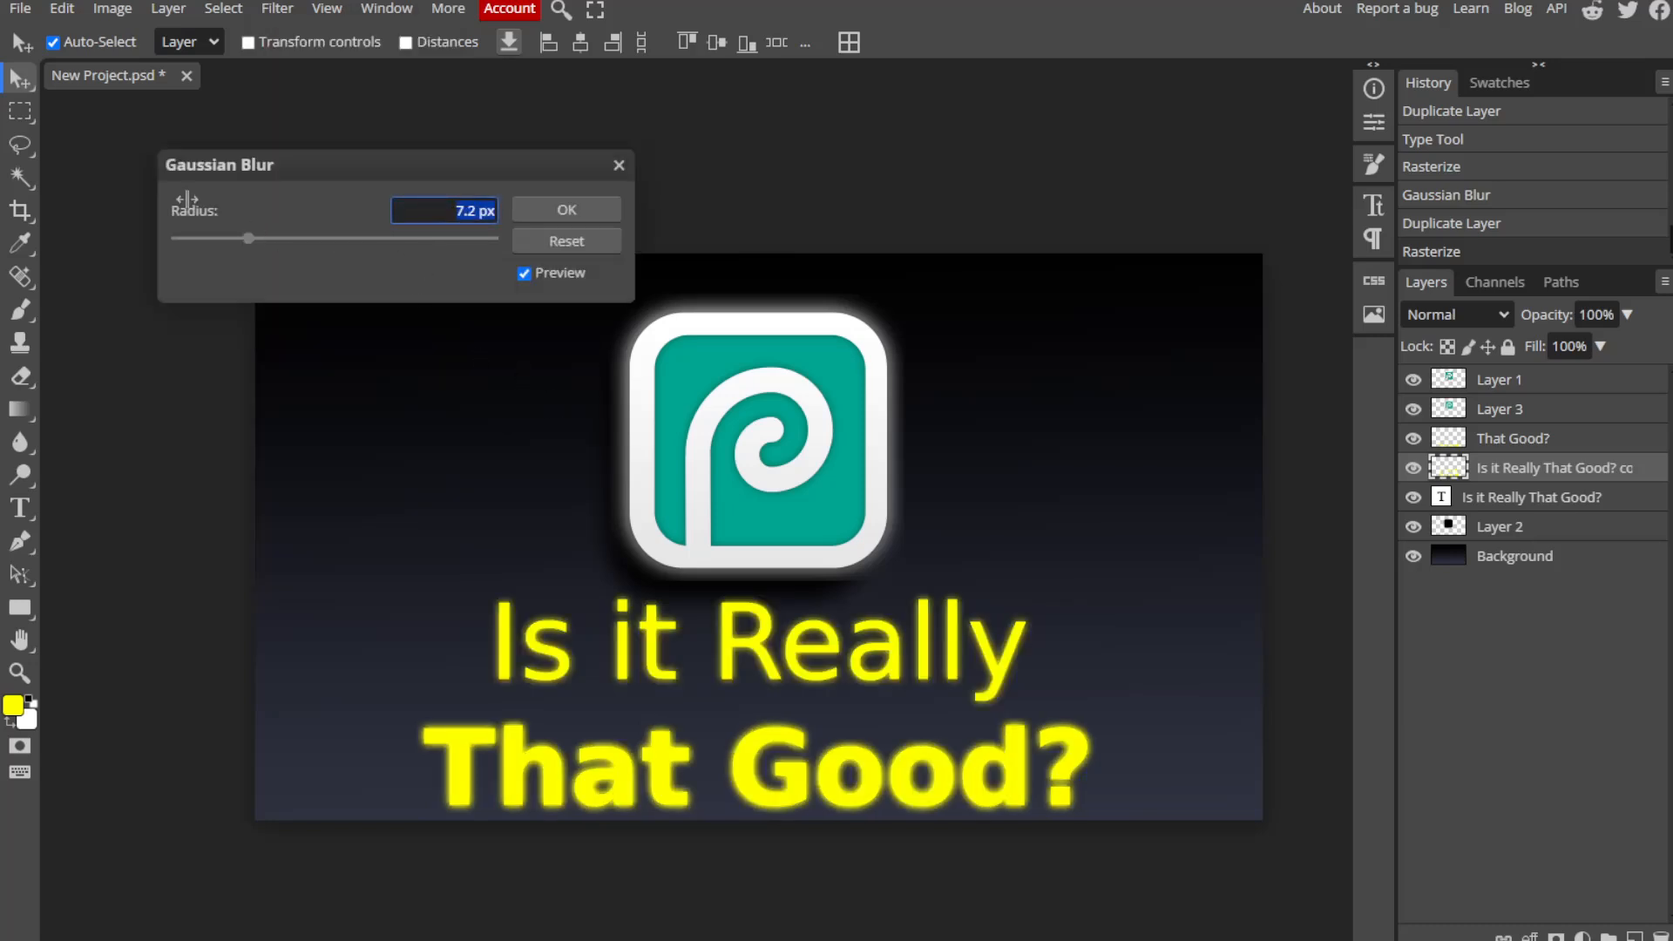
left_click_drag(248, 238, 281, 241)
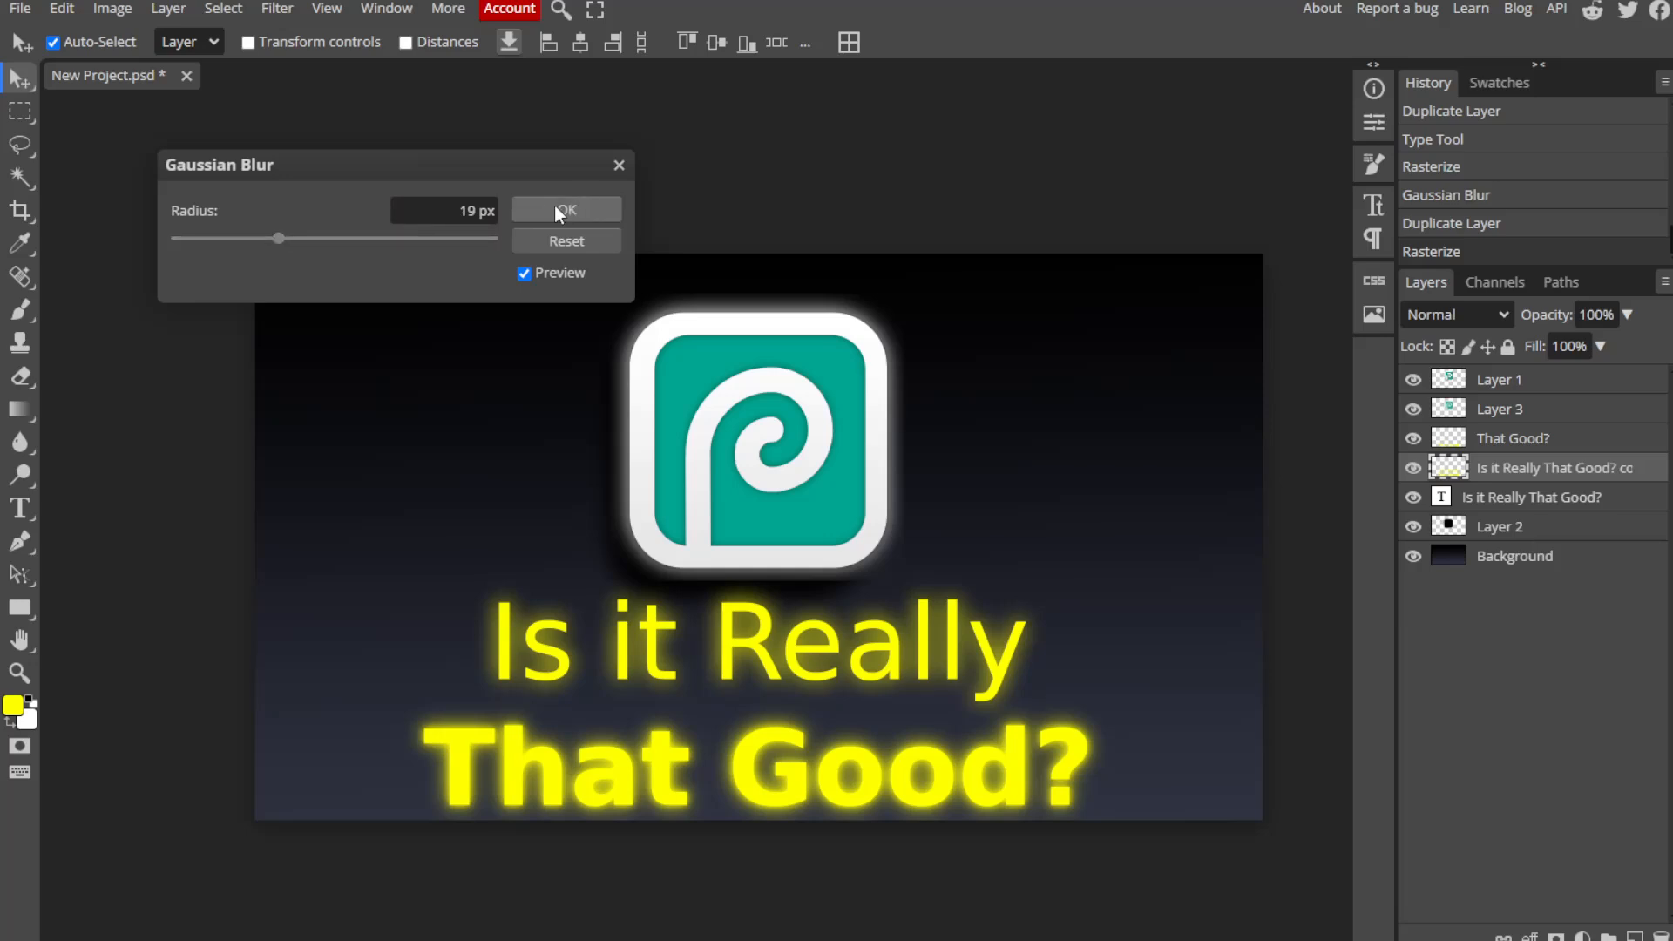
left_click_drag(278, 239, 279, 242)
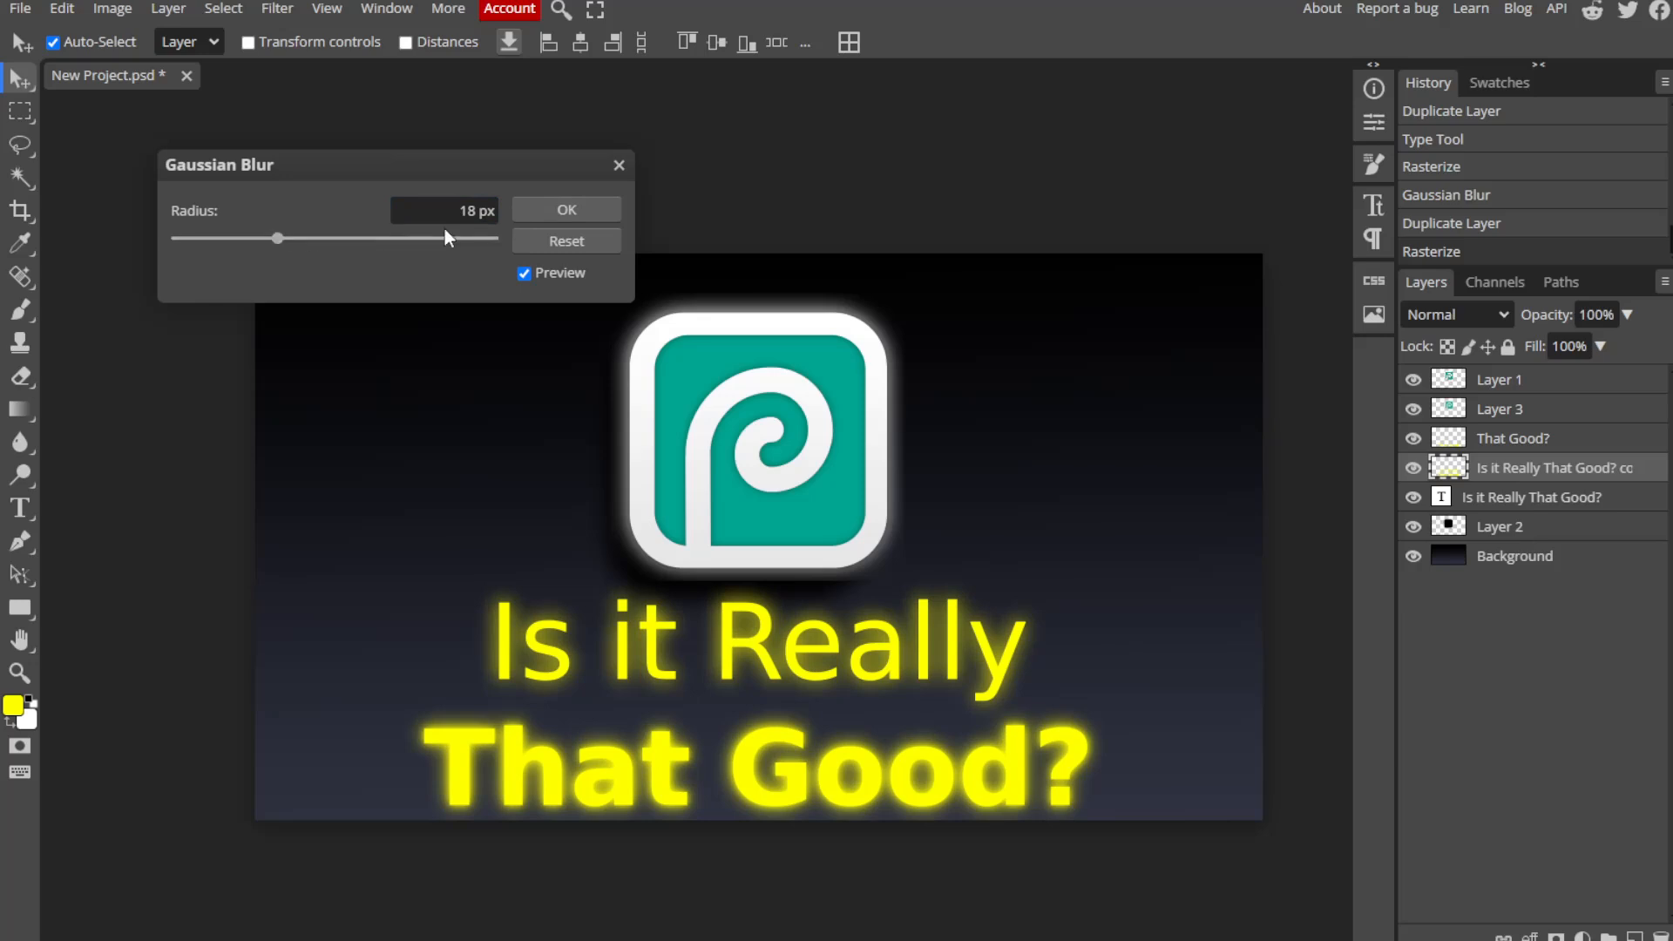
left_click(546, 209)
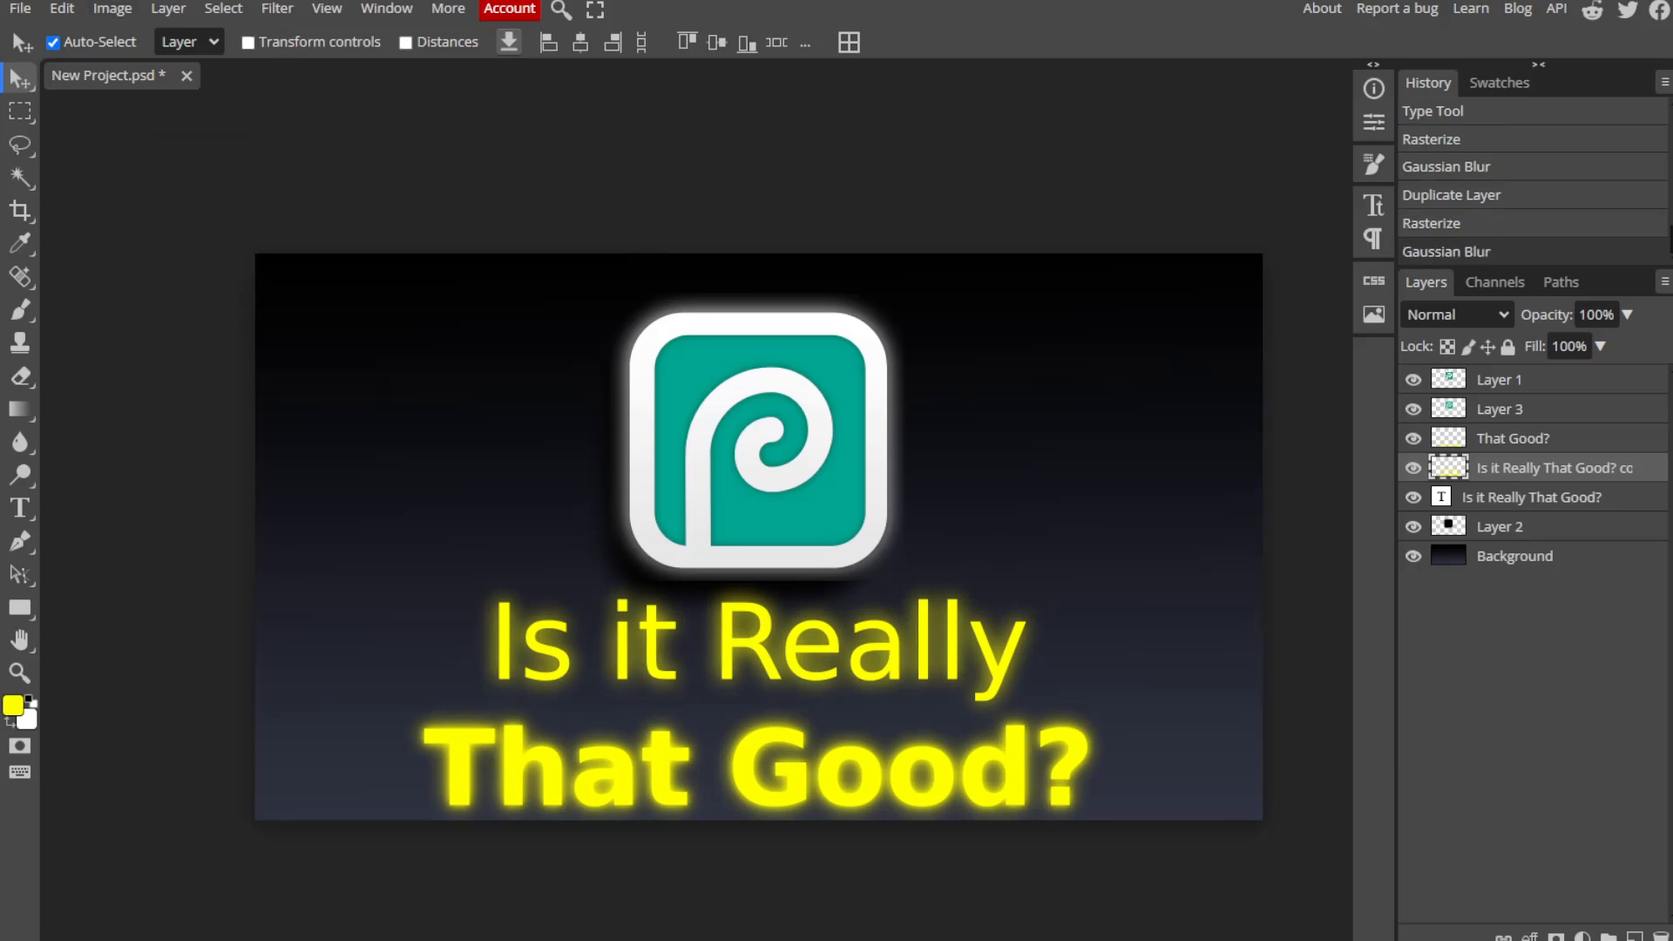
Darken the blurred copy of the full title with a legacy Brightness/Contrast adjustment of brightness -150 and contrast 100.
left_click(127, 14)
mouse_move(149, 77)
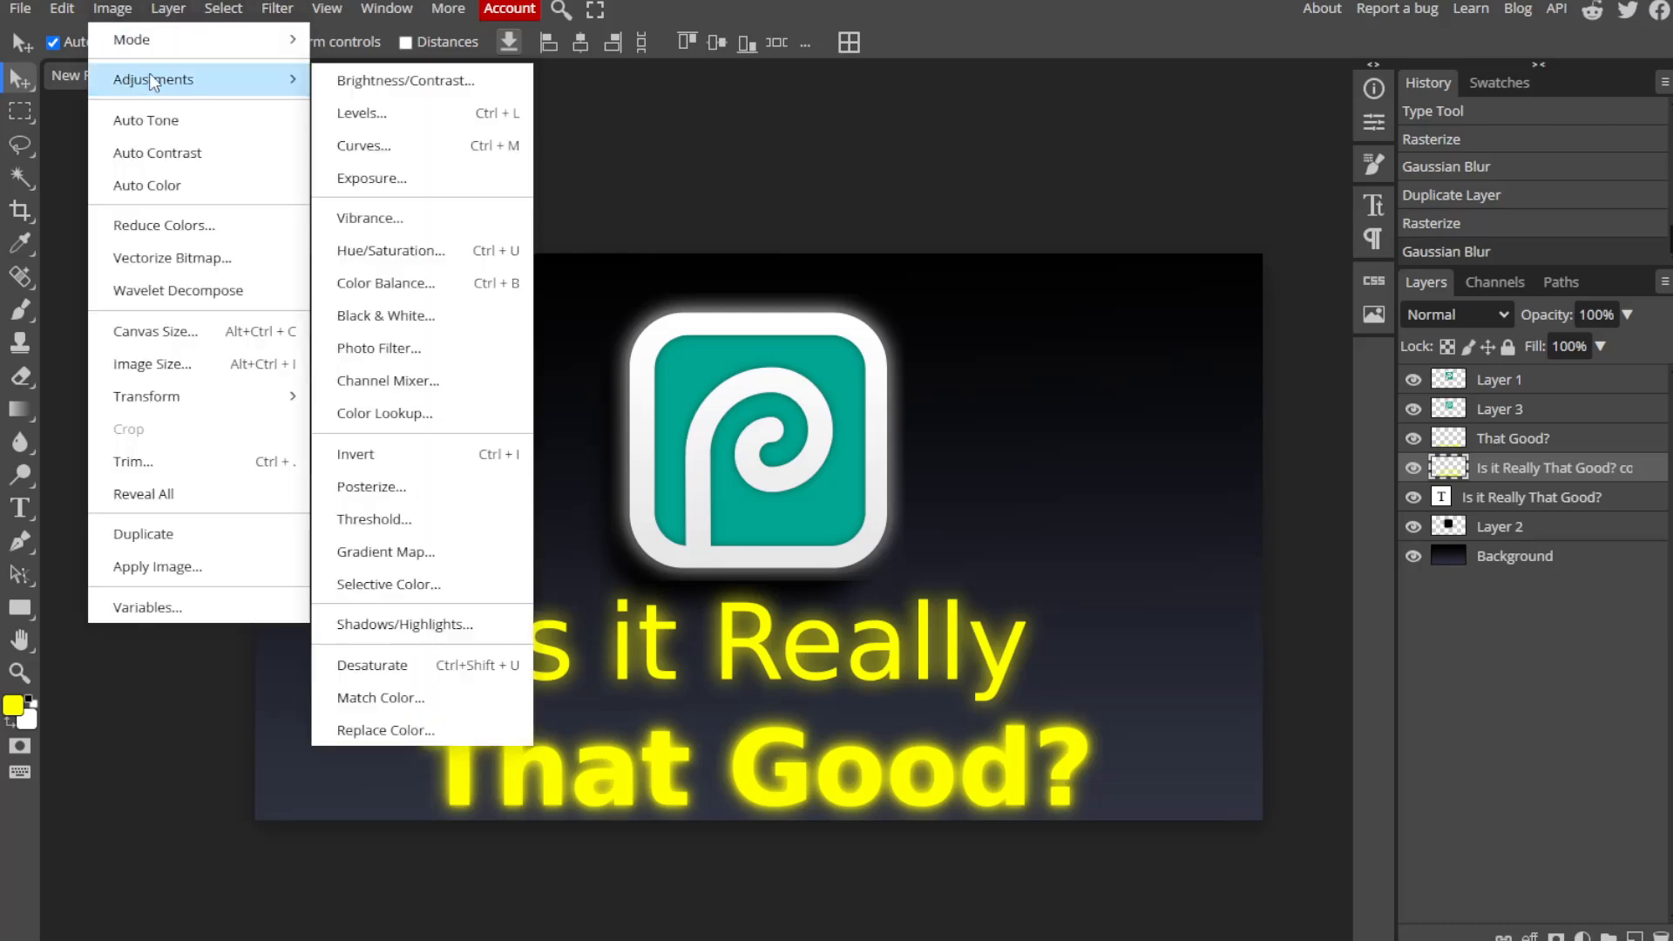
left_click(440, 80)
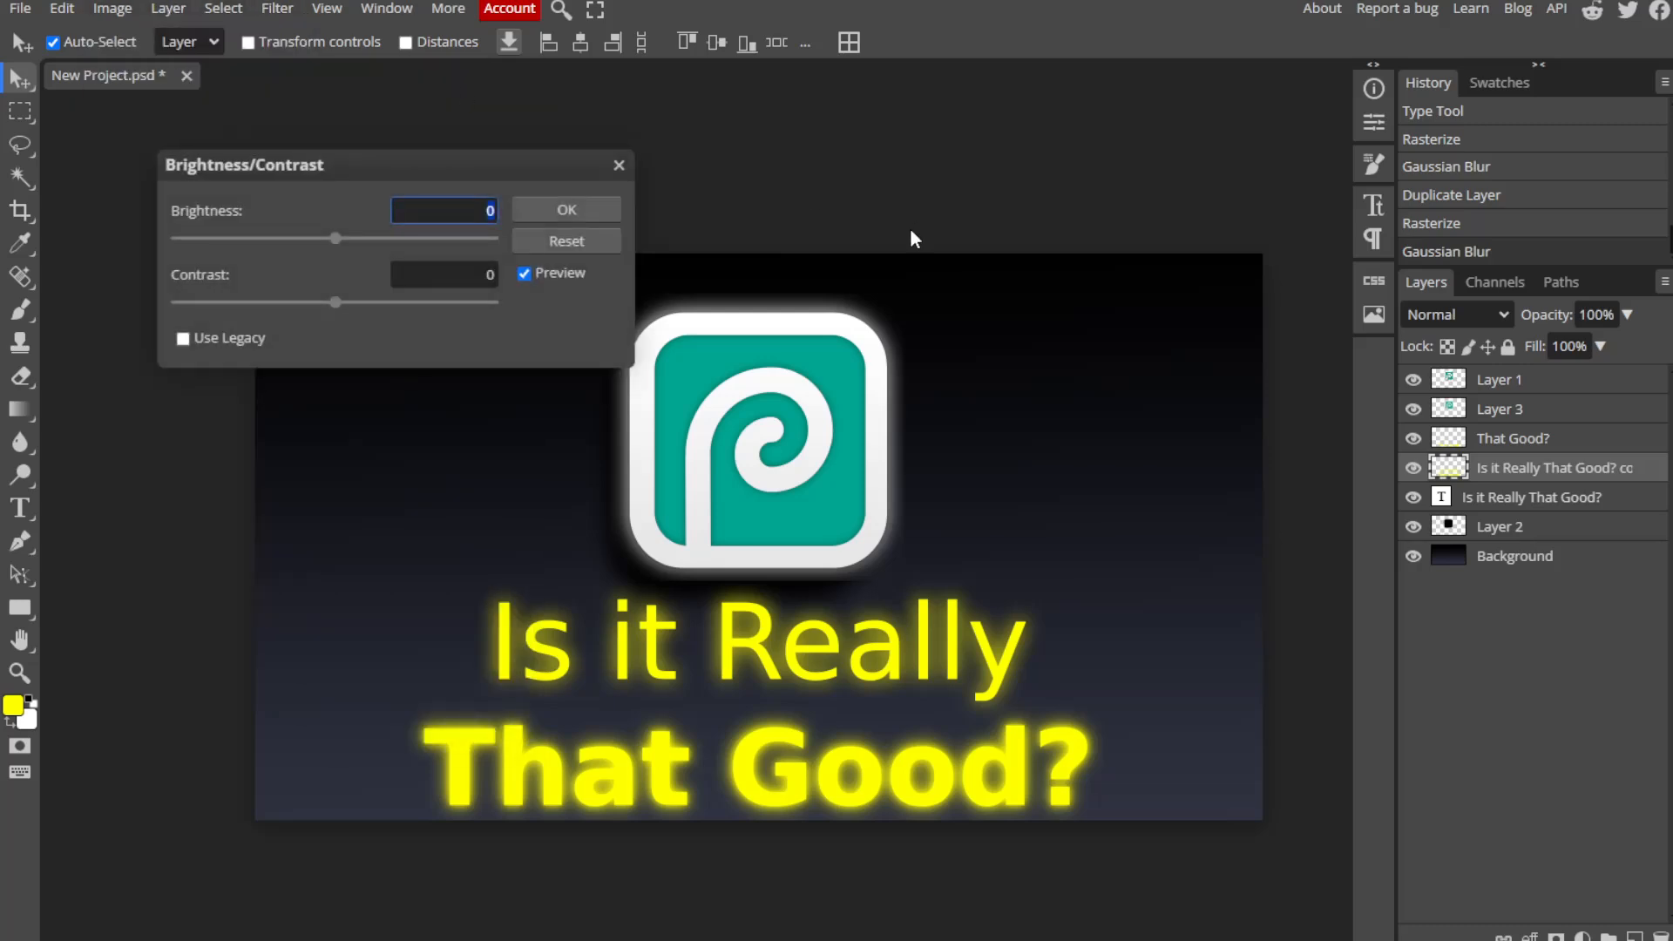
left_click(181, 338)
left_click_drag(335, 238, 4, 277)
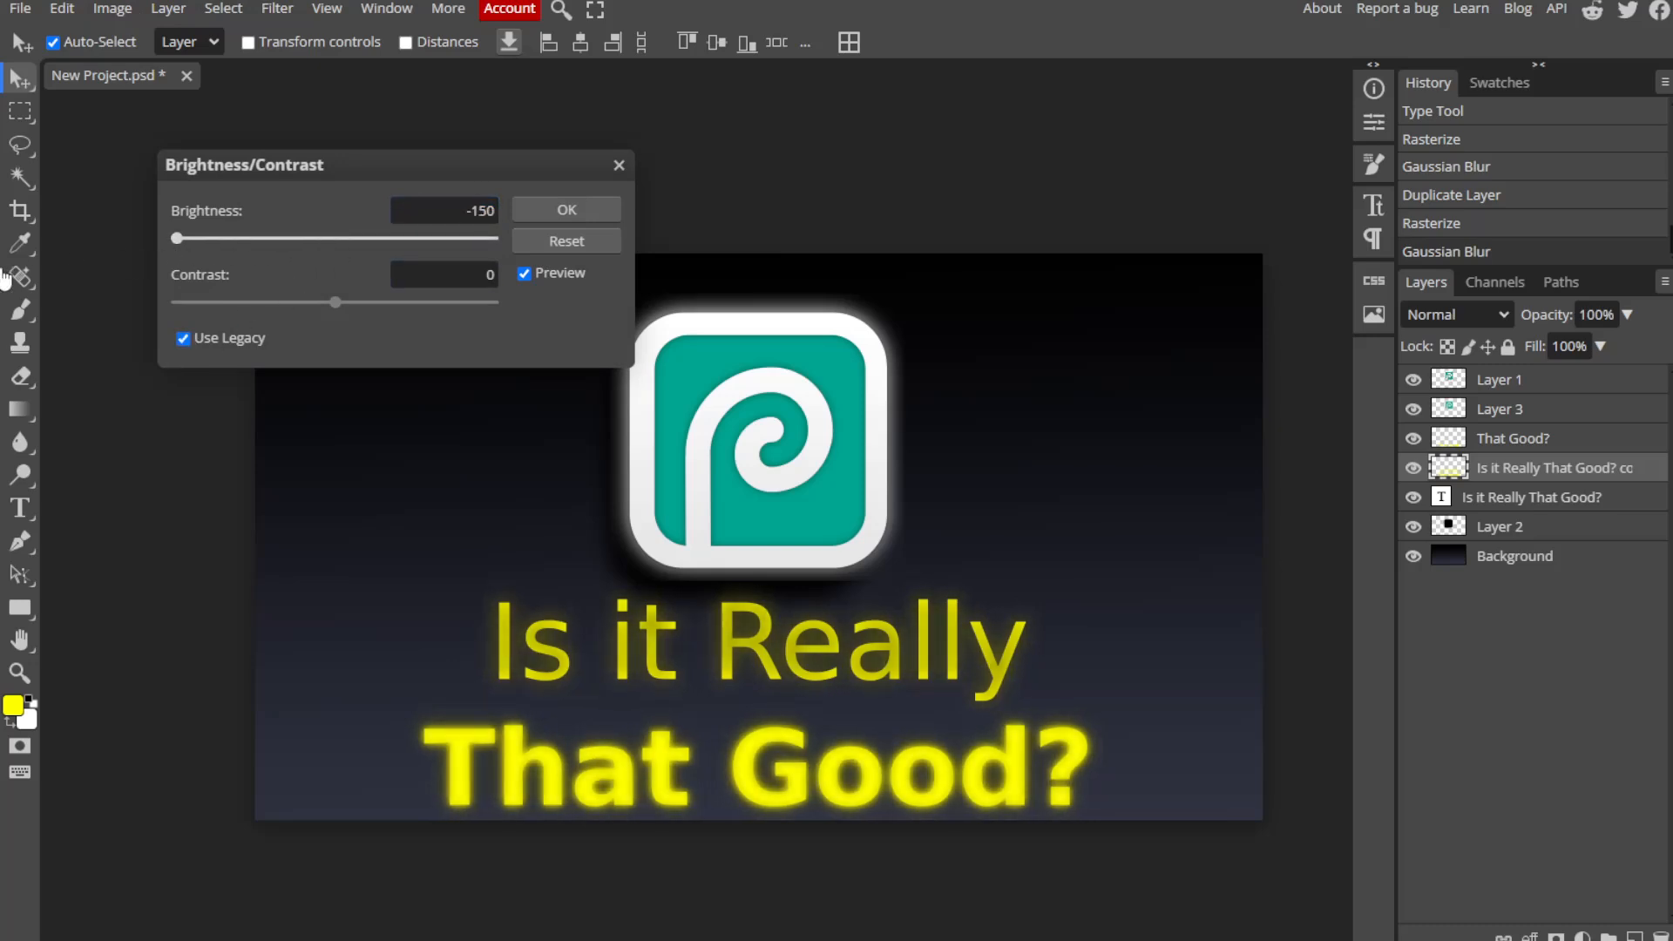
left_click_drag(335, 302, 504, 310)
left_click(179, 241)
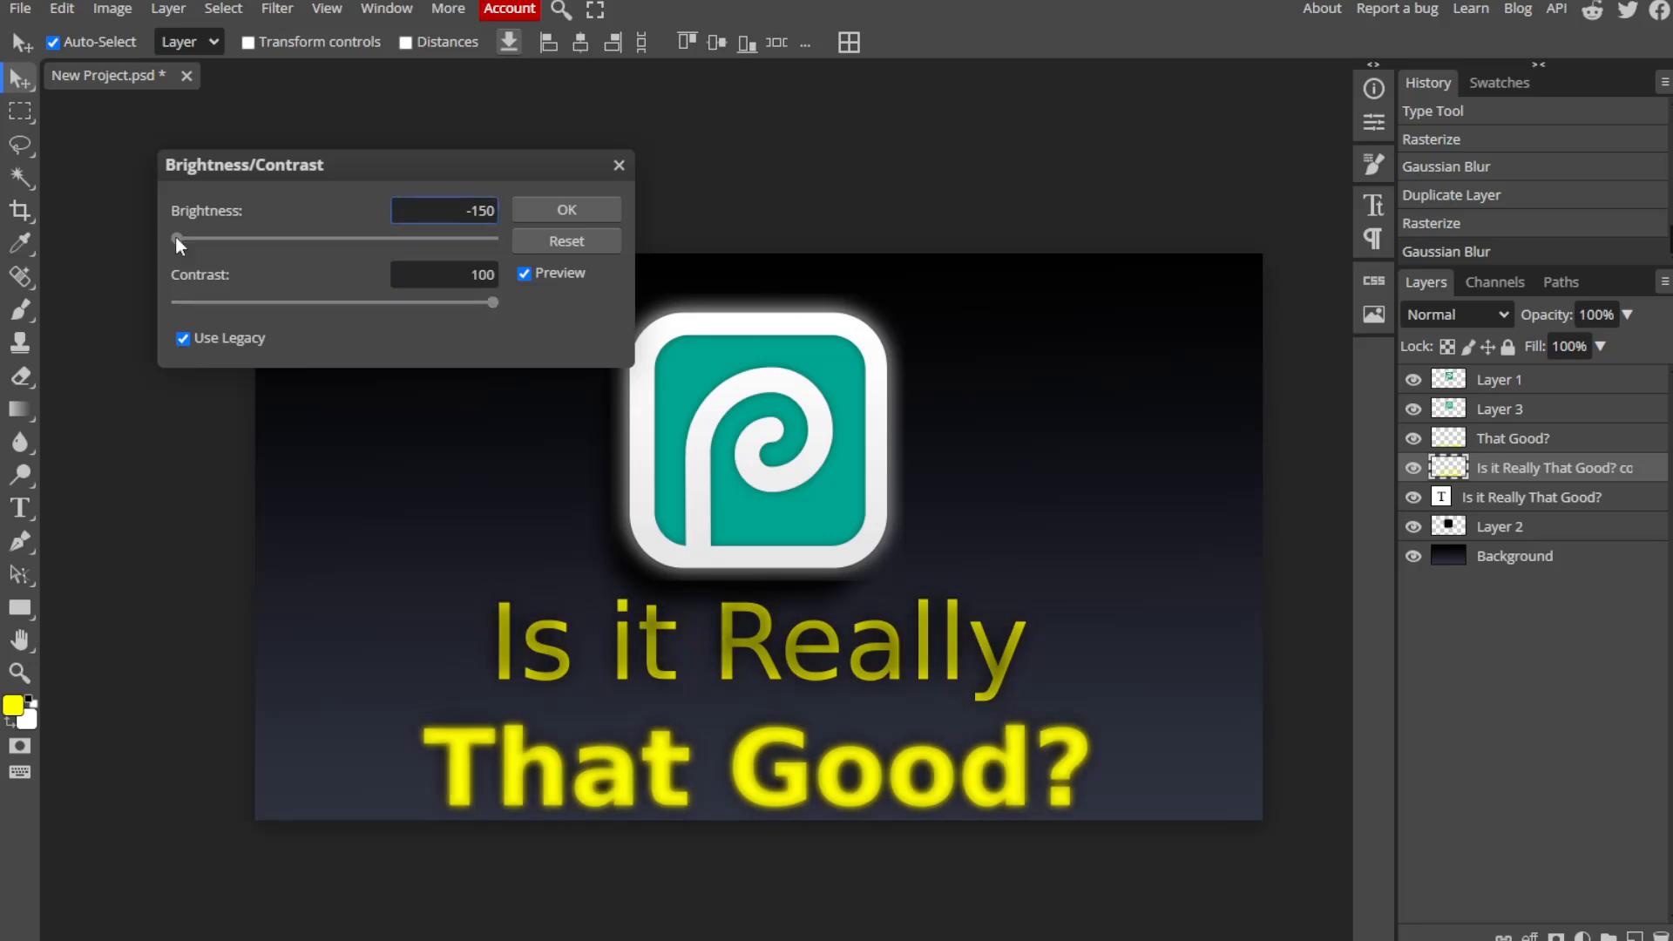
mouse_move(178, 242)
left_mouse_down()
mouse_move(635, 269)
mouse_move(357, 269)
mouse_move(521, 267)
mouse_move(165, 237)
left_mouse_up()
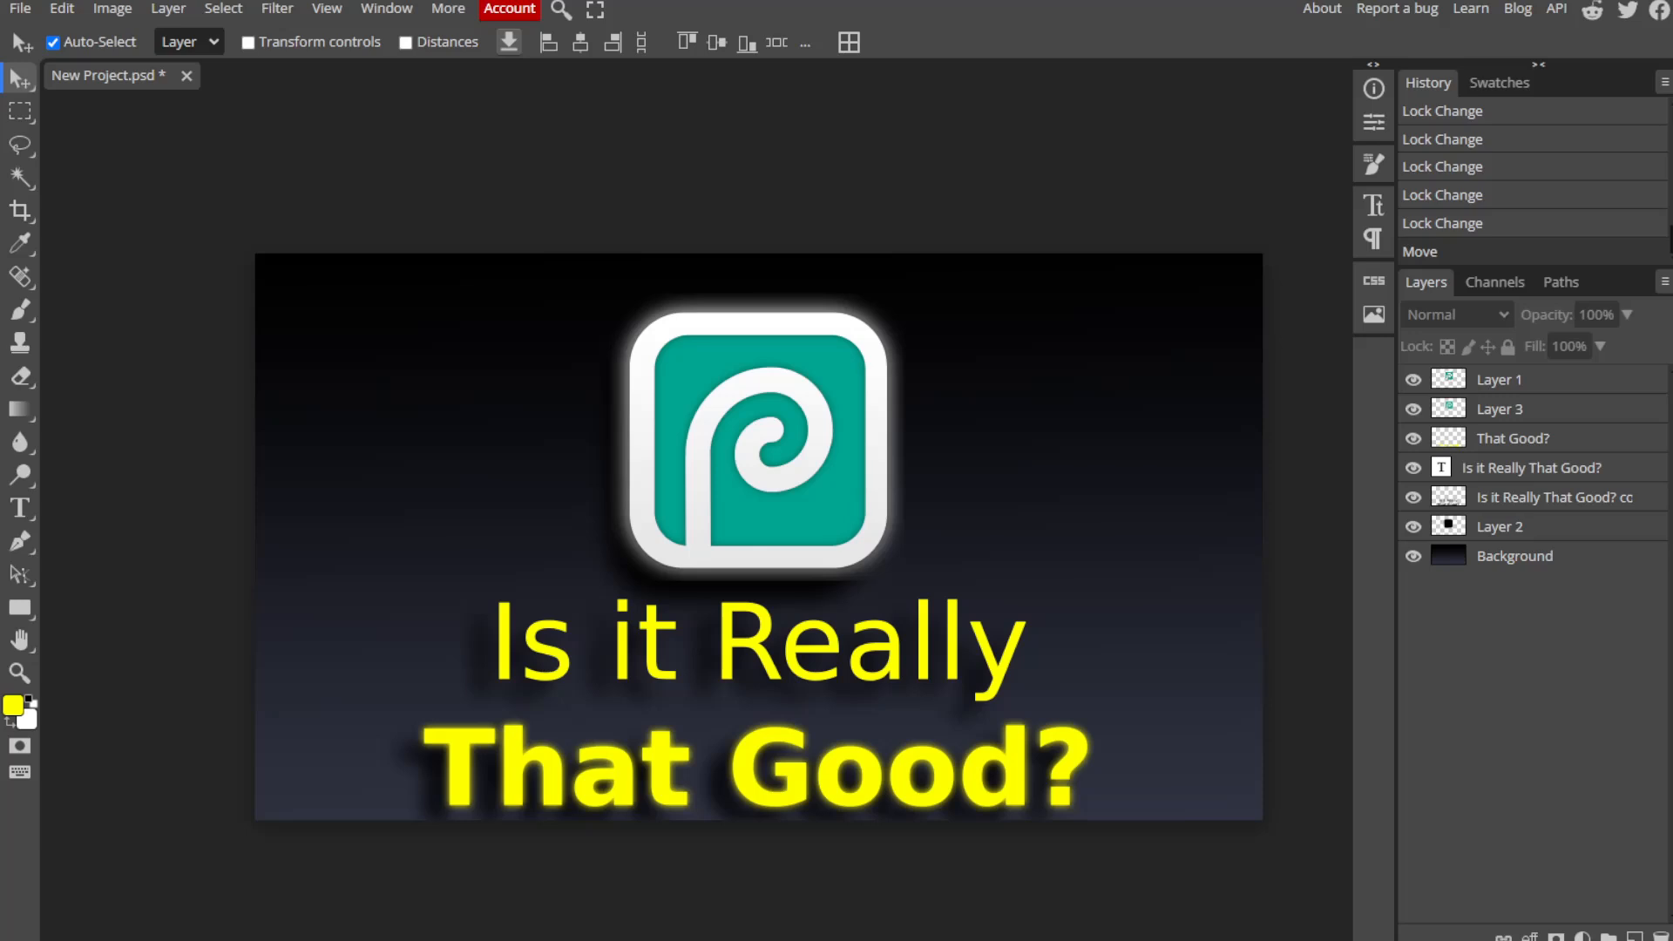
Save the finished graphic as a PSD project file, and save the project once more.
left_click(17, 9)
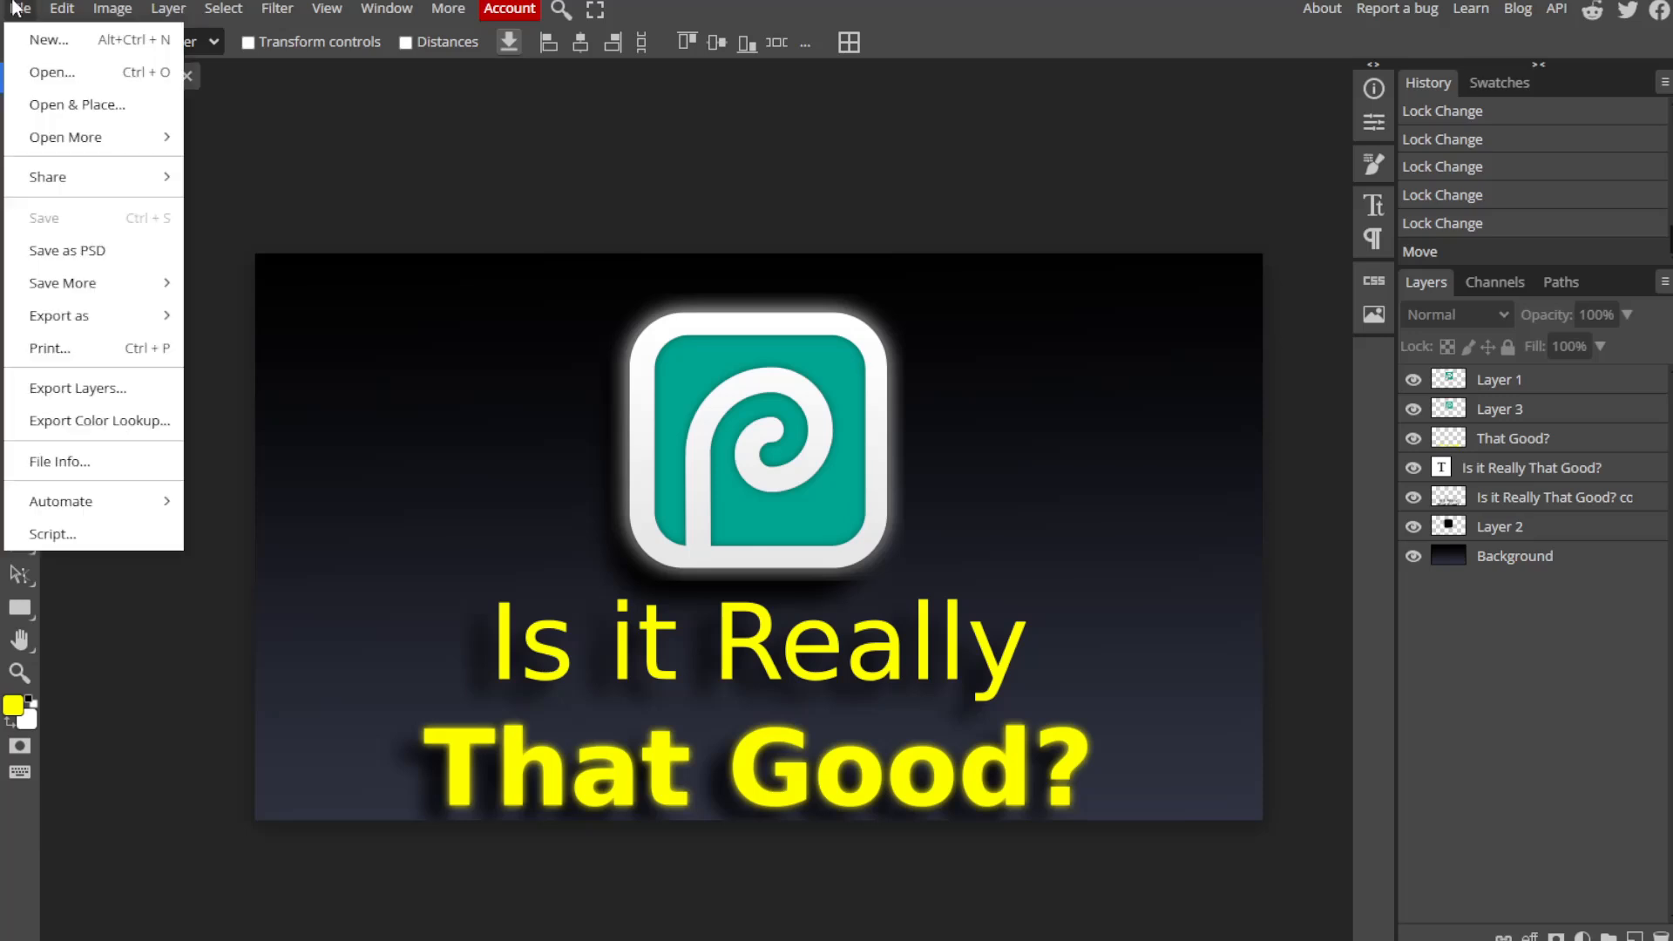
left_click(96, 250)
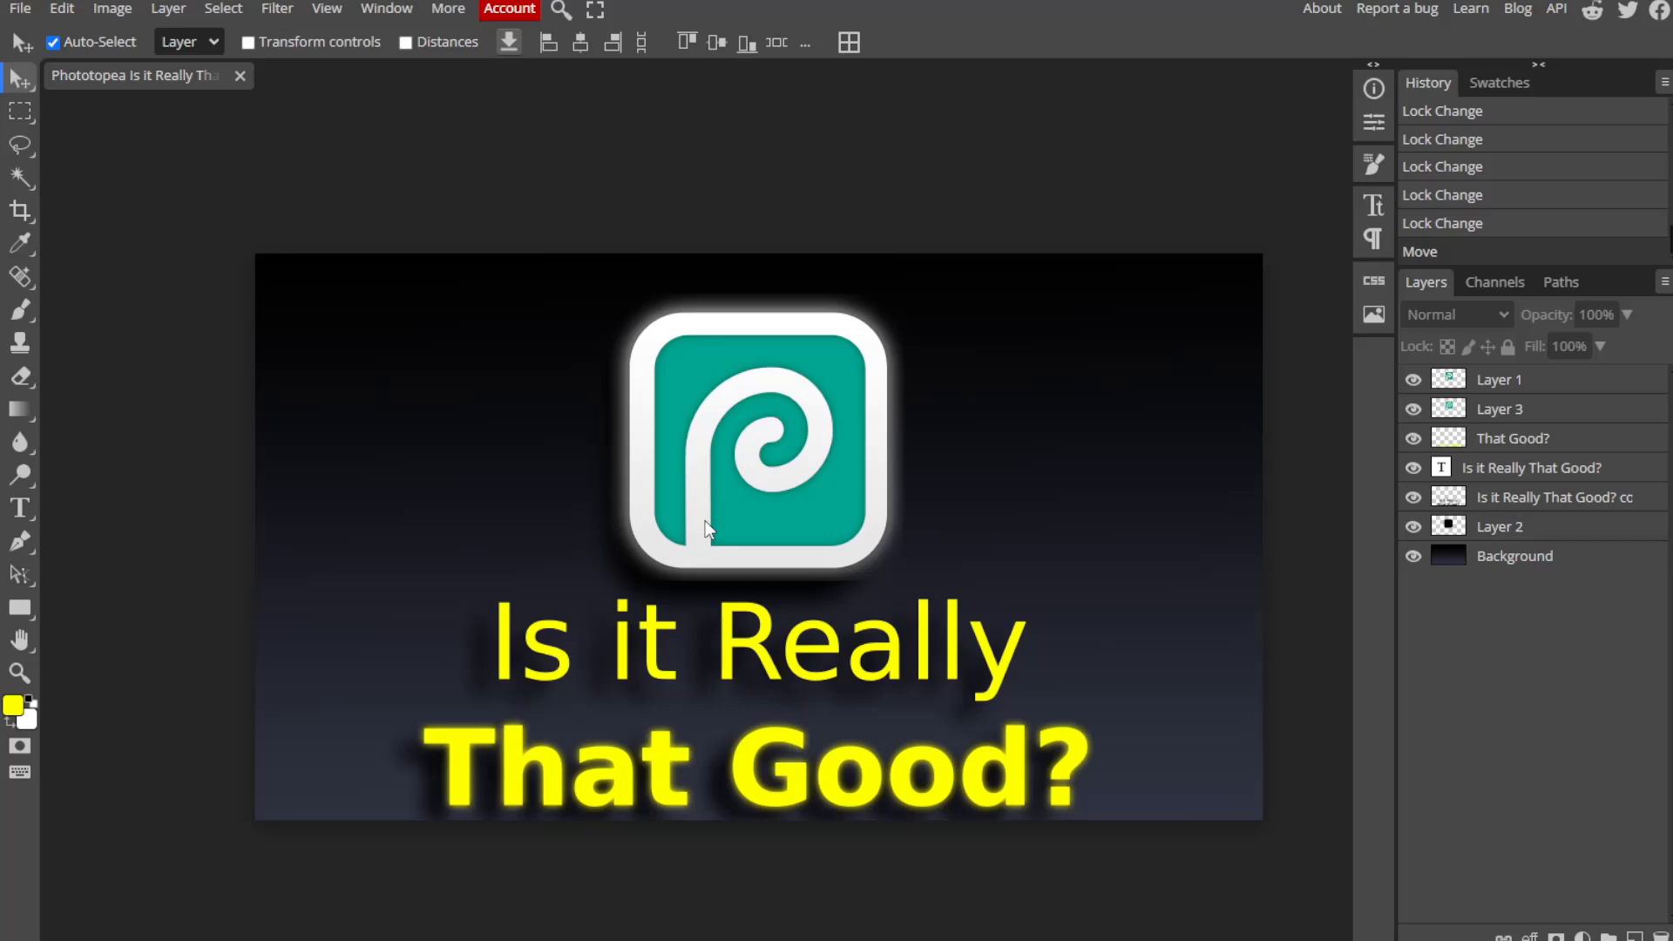
left_click(19, 8)
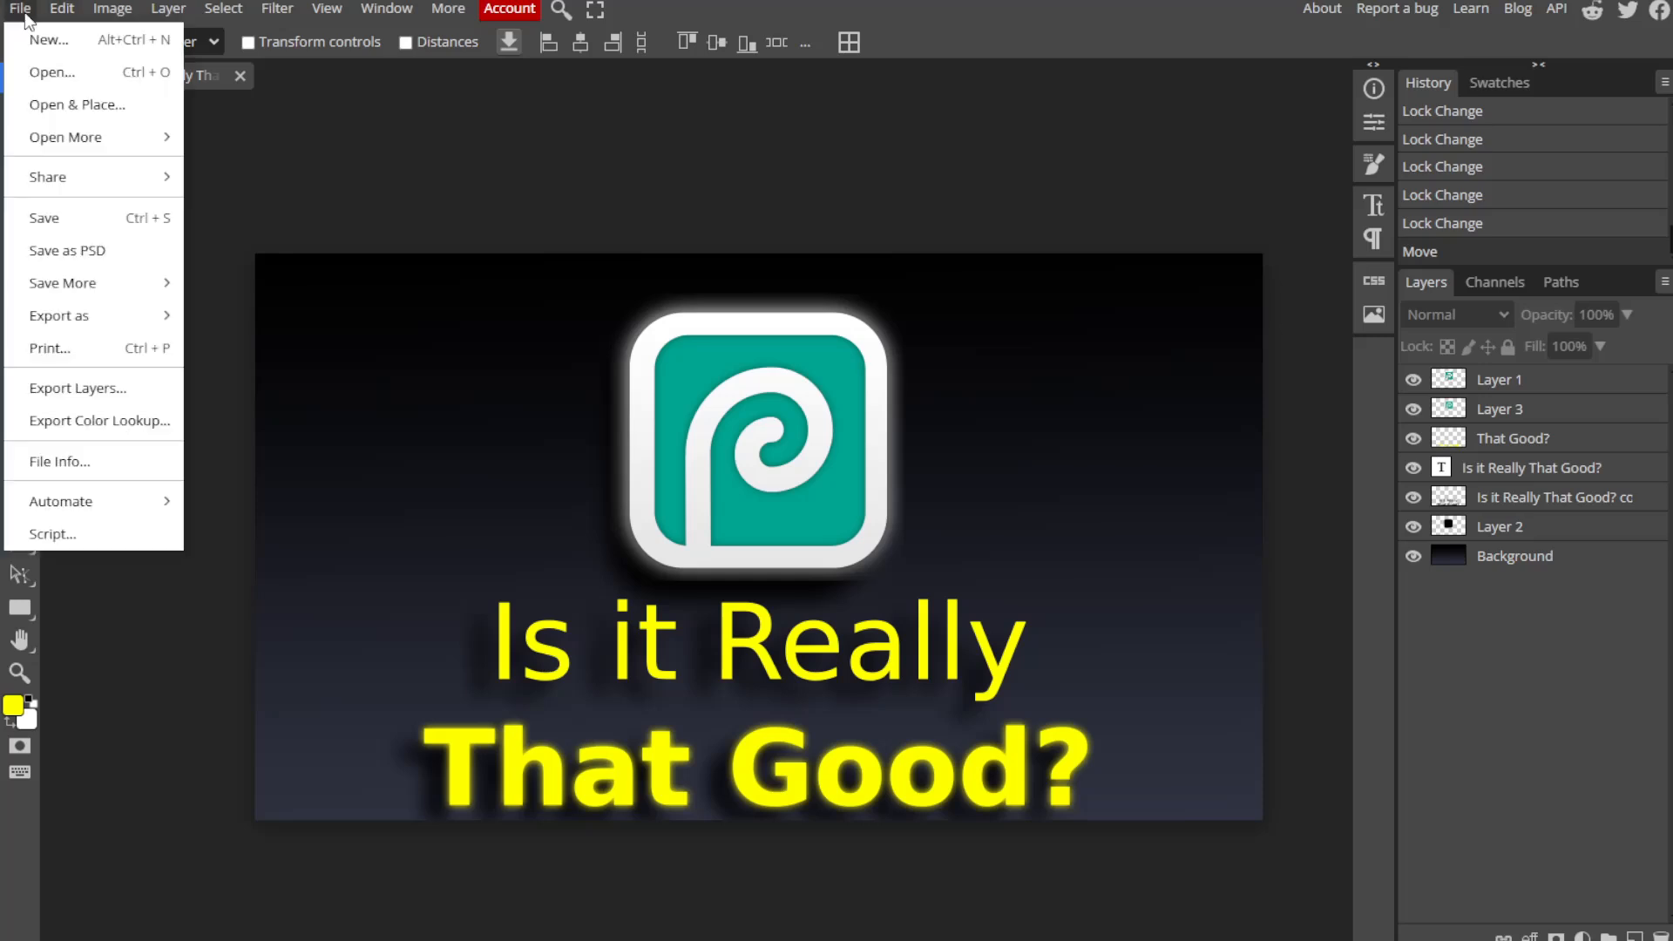
left_click(106, 230)
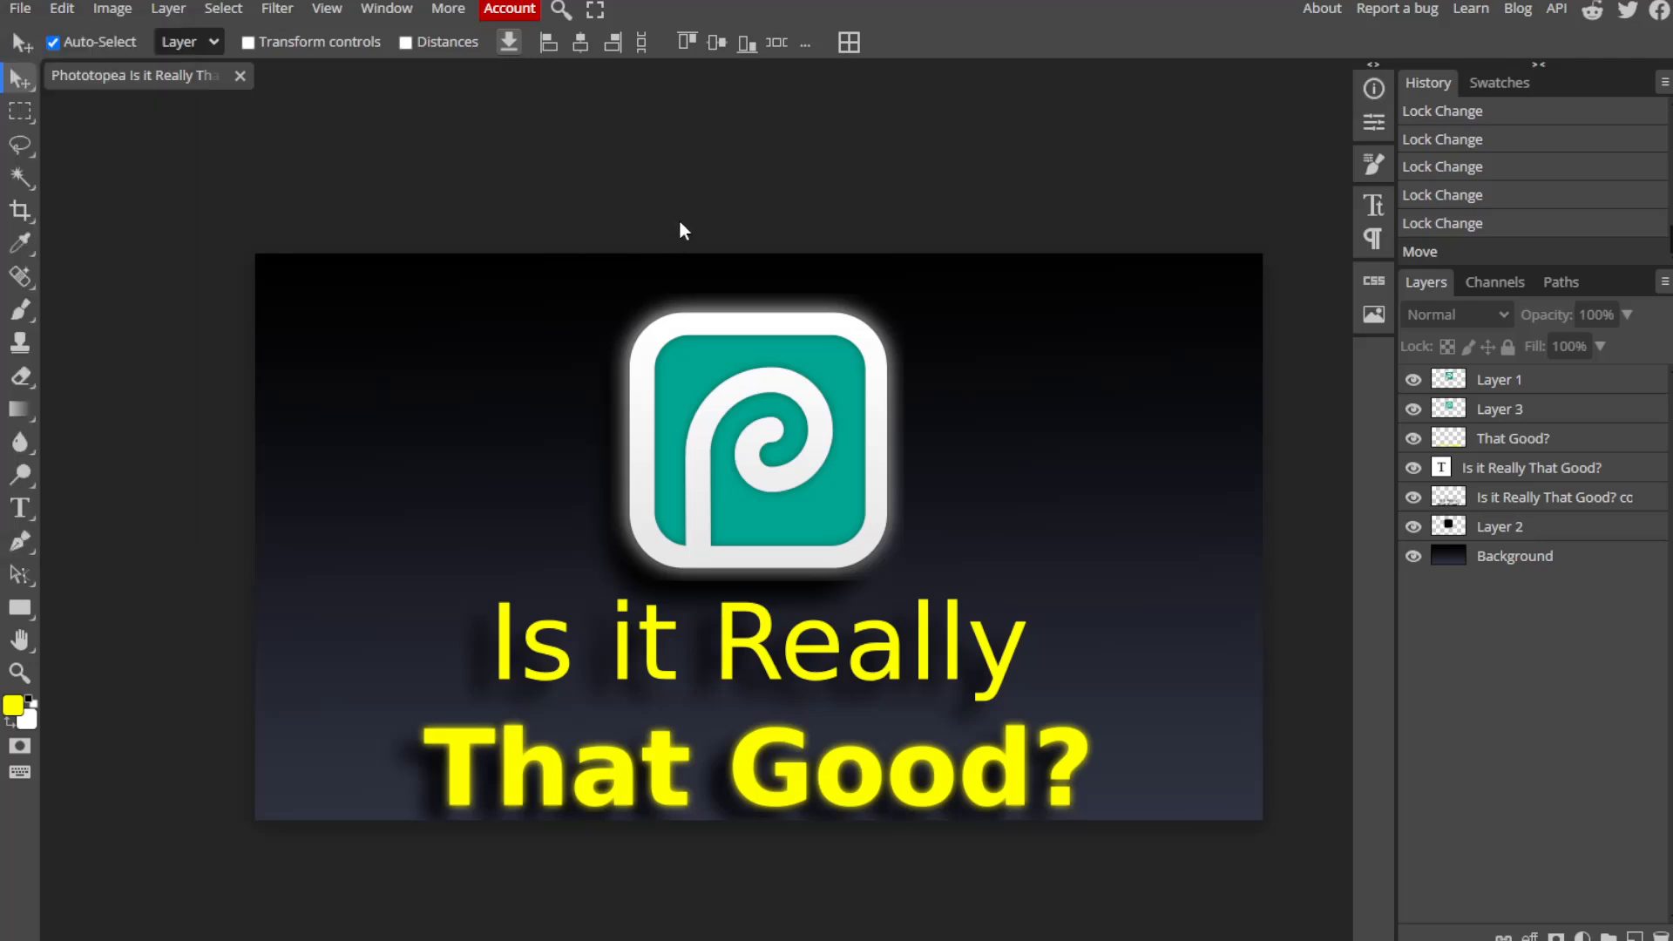
Export the graphic as a 1920 × 1080 px PNG at 100% quality, without attached metadata.
left_click(20, 9)
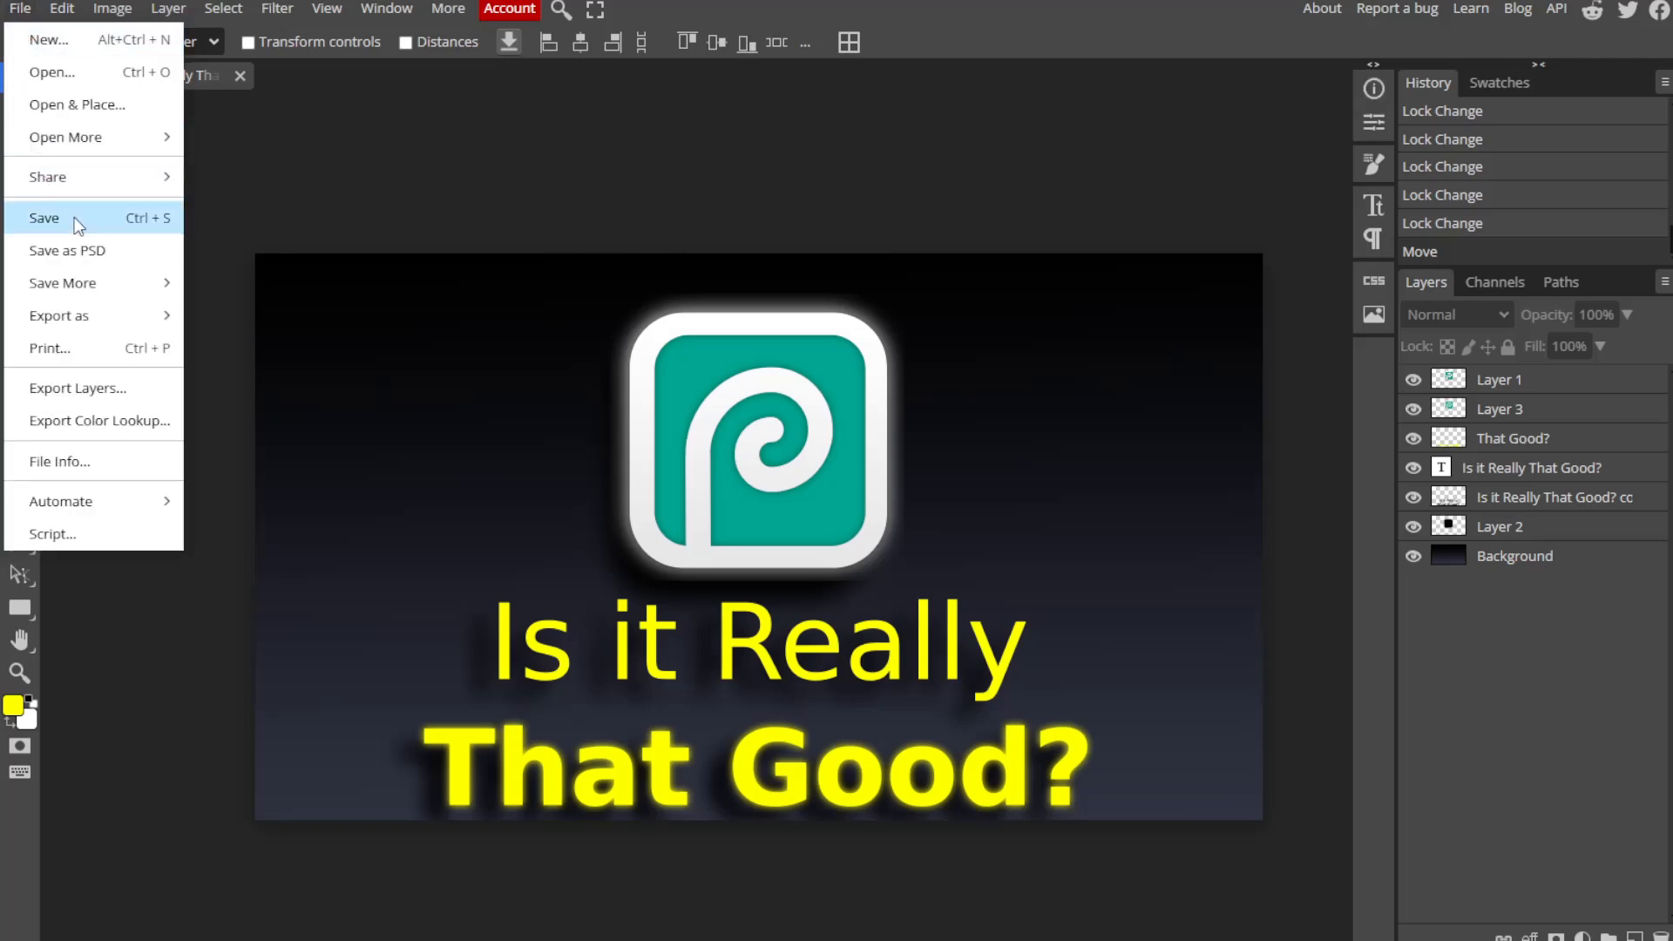
mouse_move(129, 279)
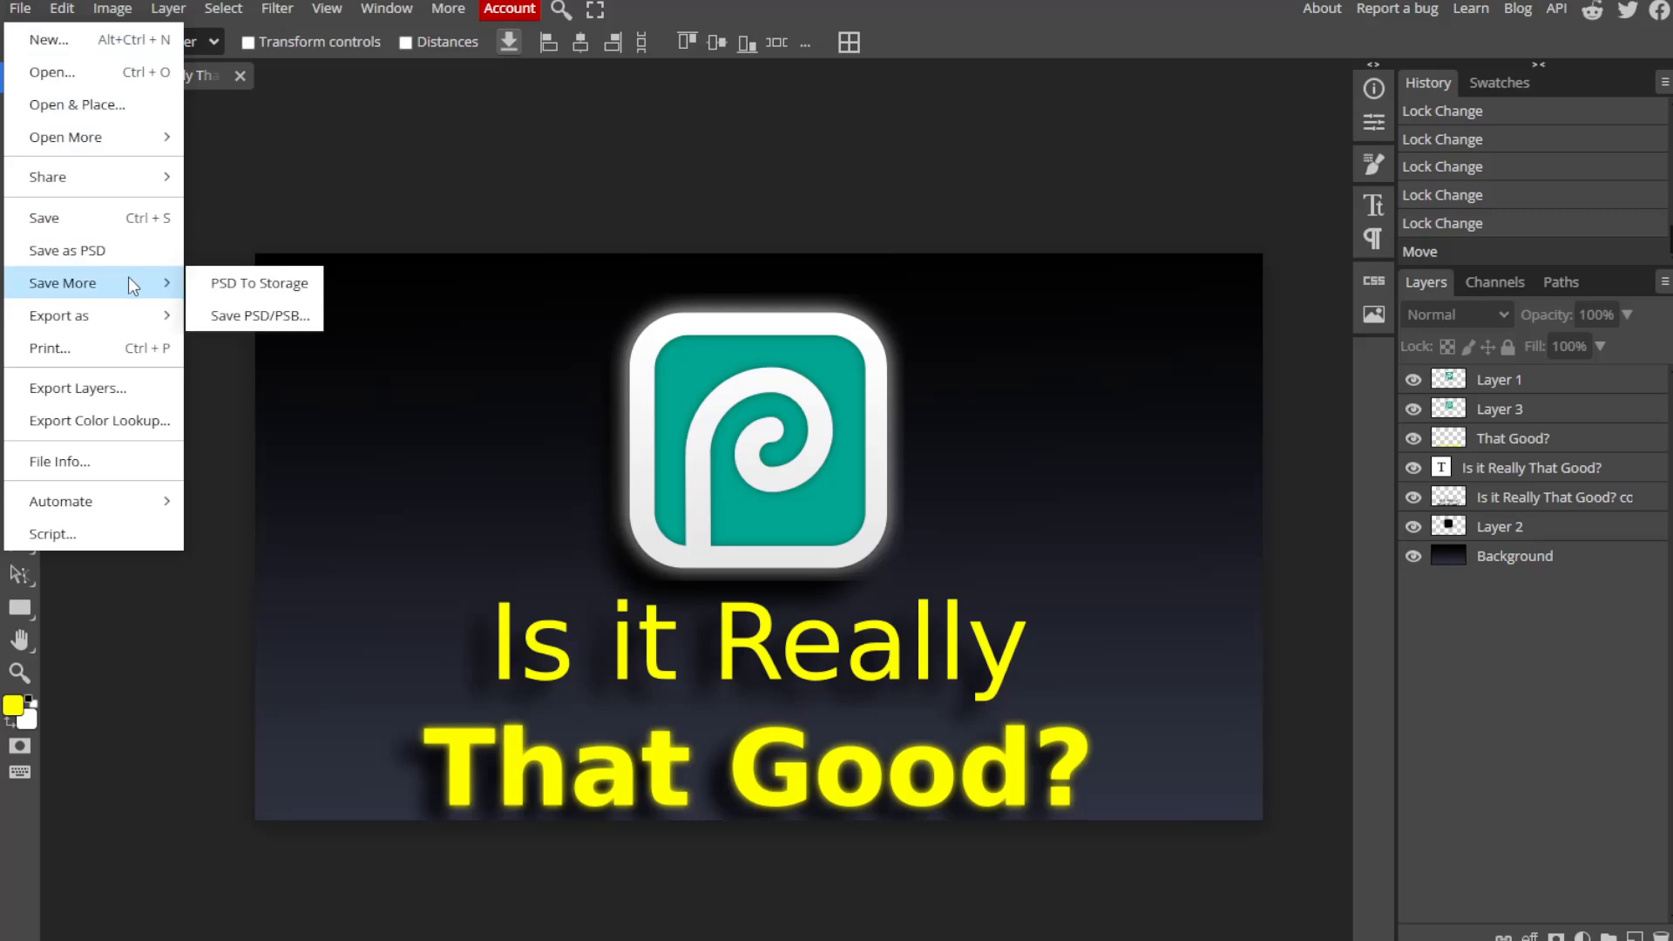
mouse_move(138, 312)
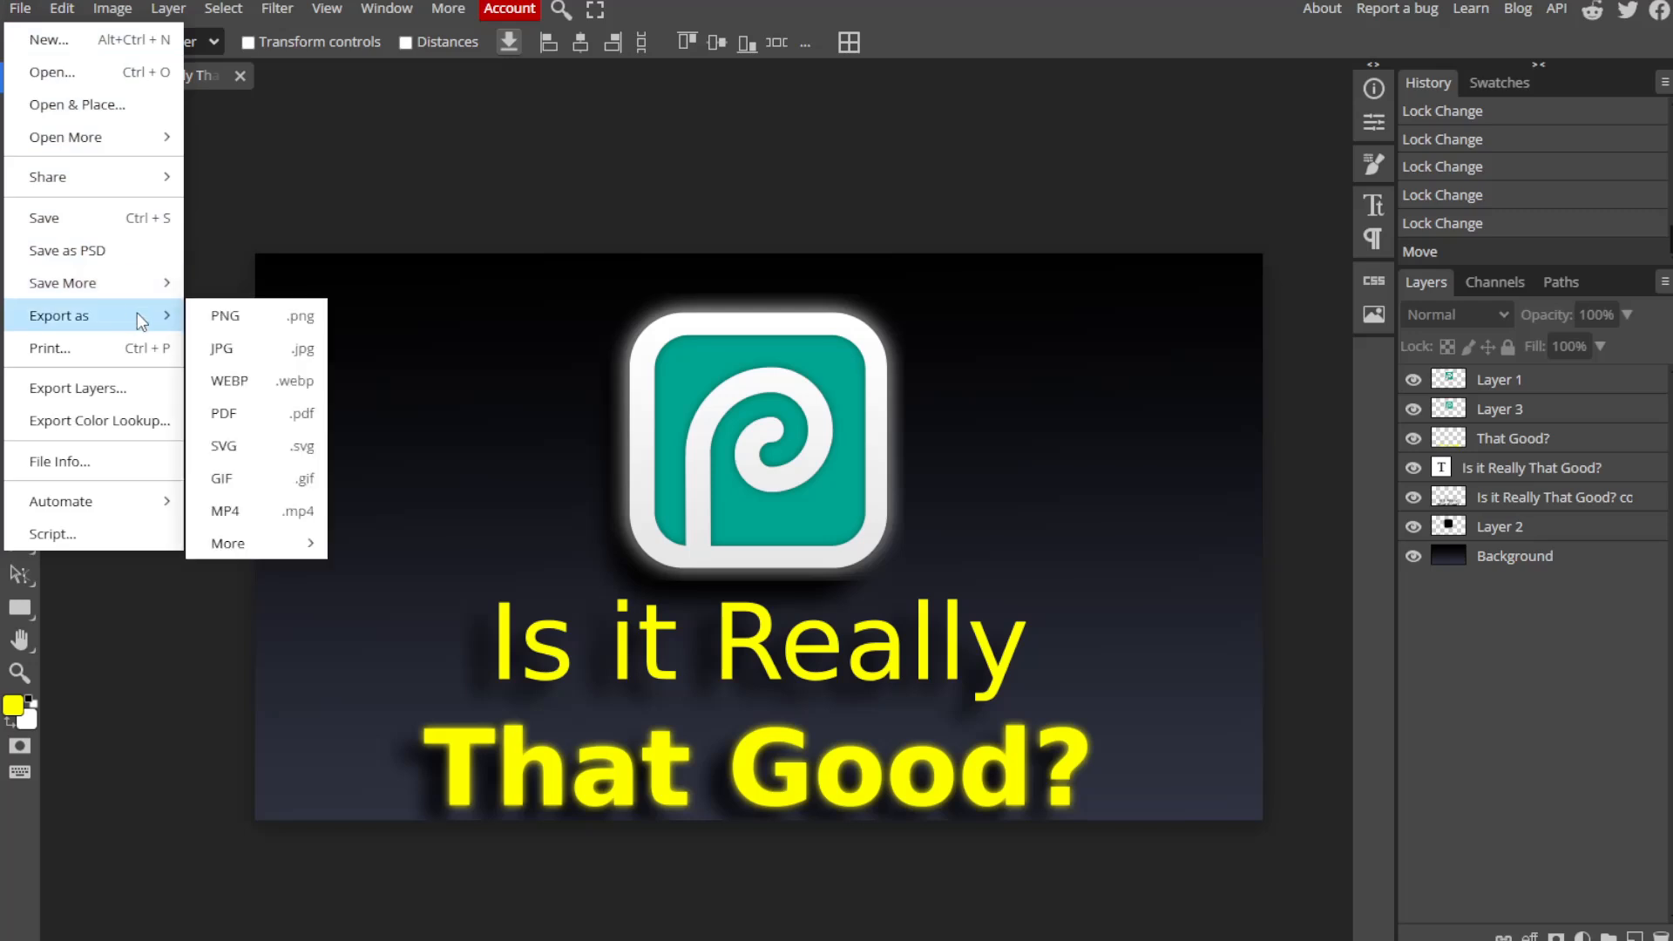
left_click(241, 324)
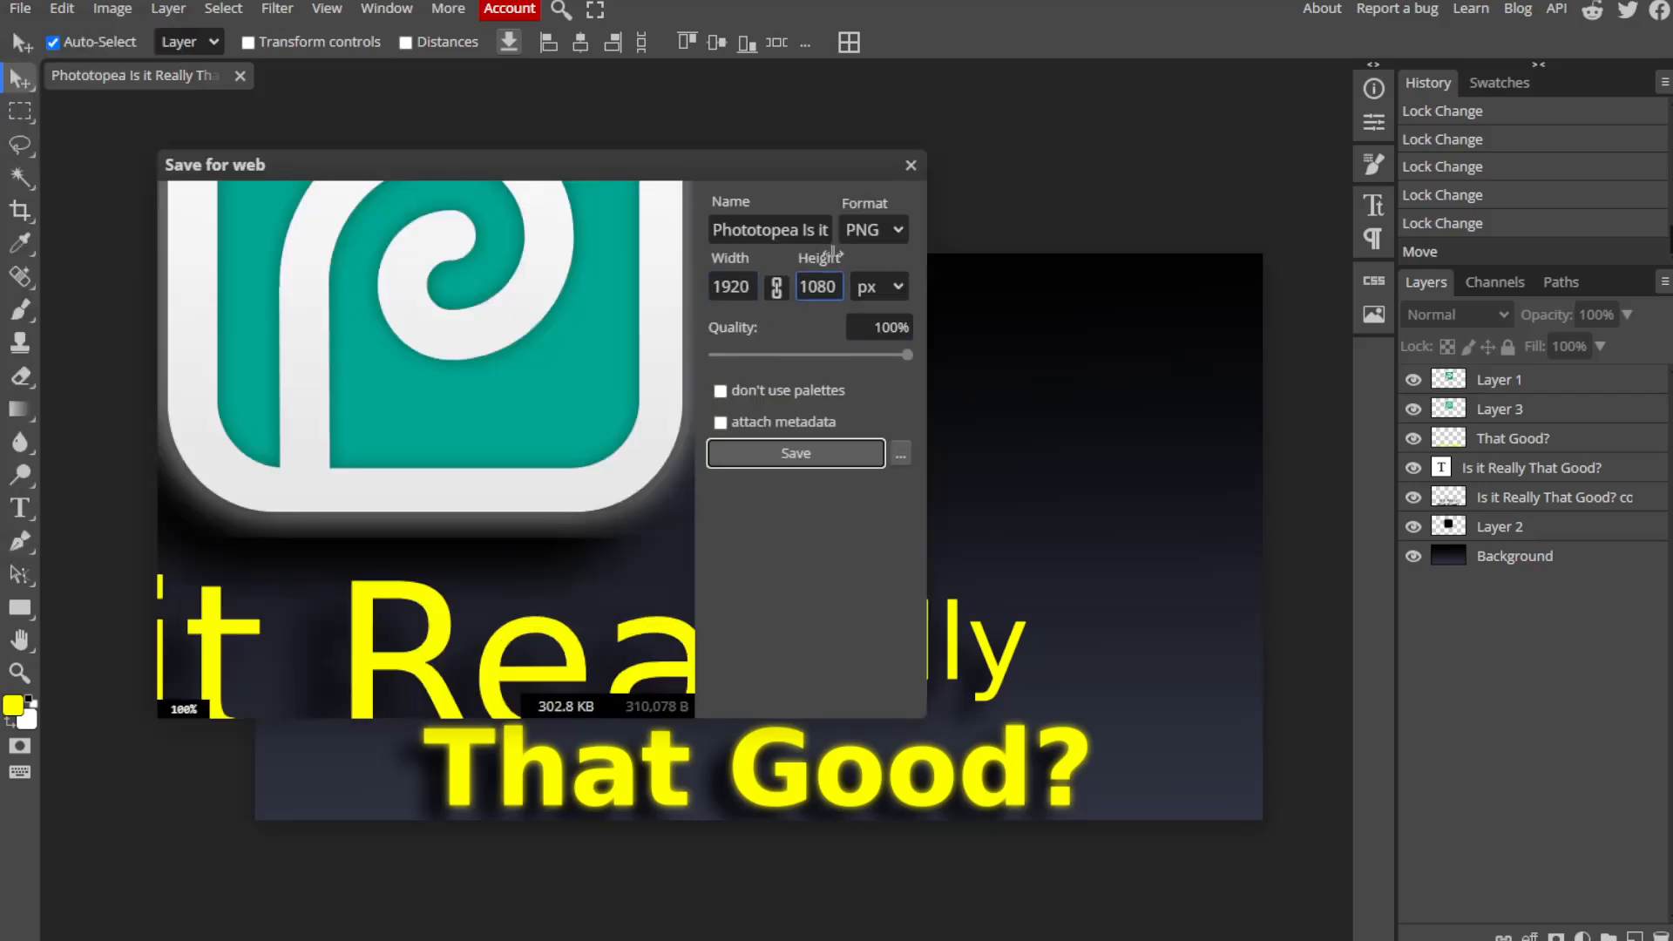
left_click(819, 448)
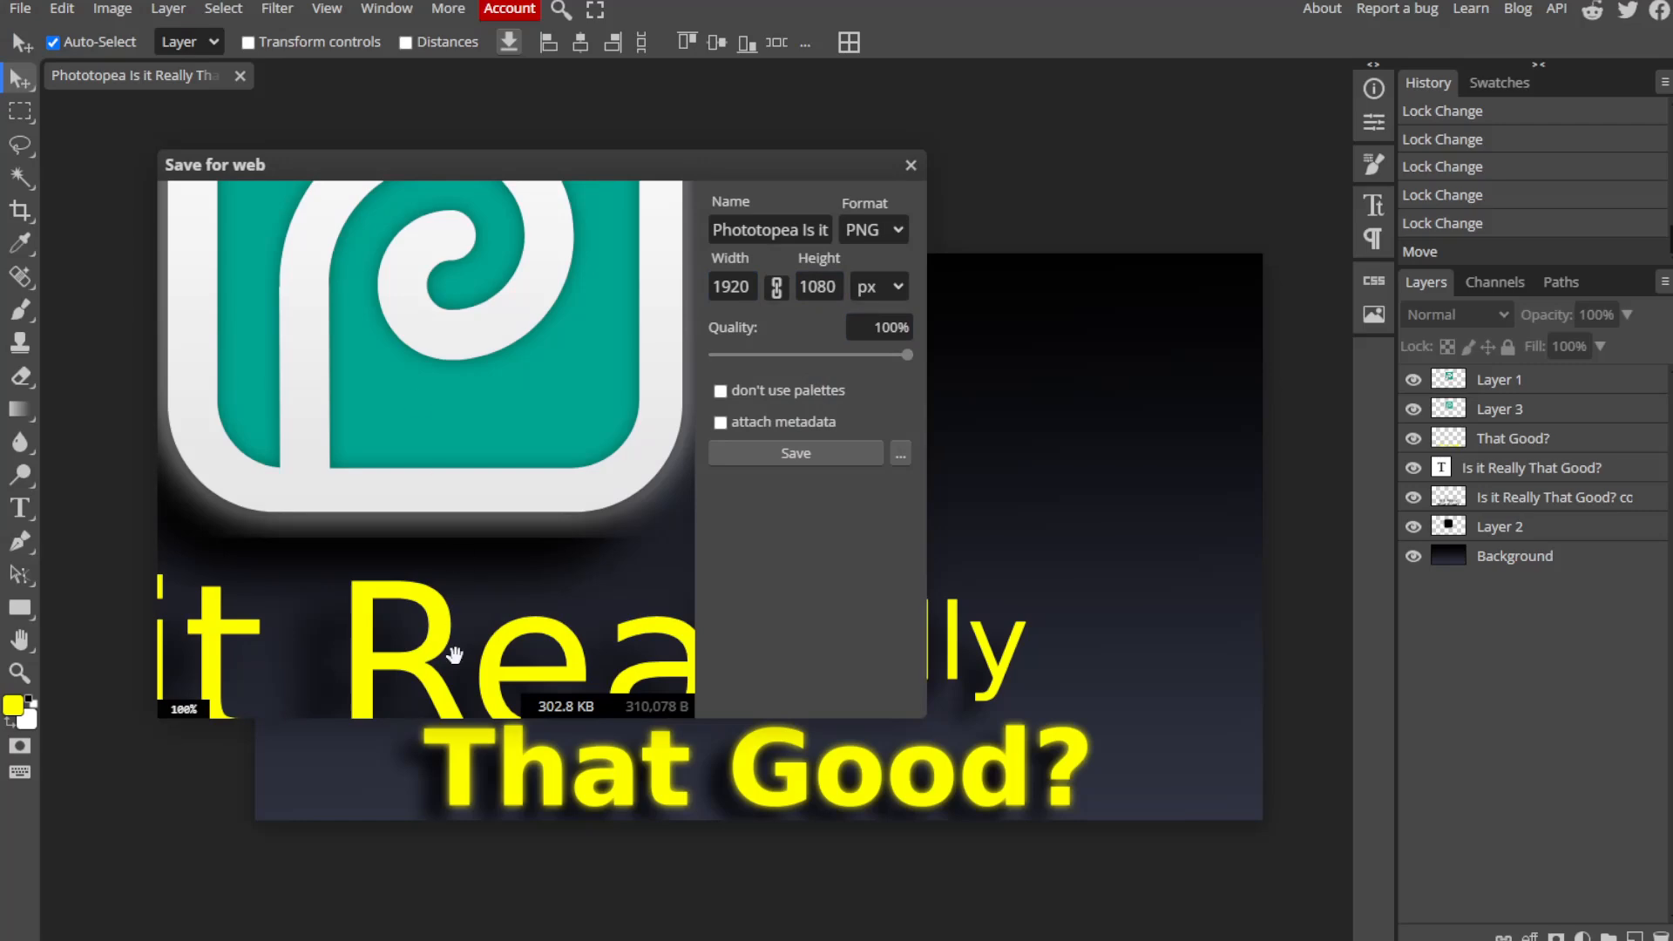
left_click(787, 452)
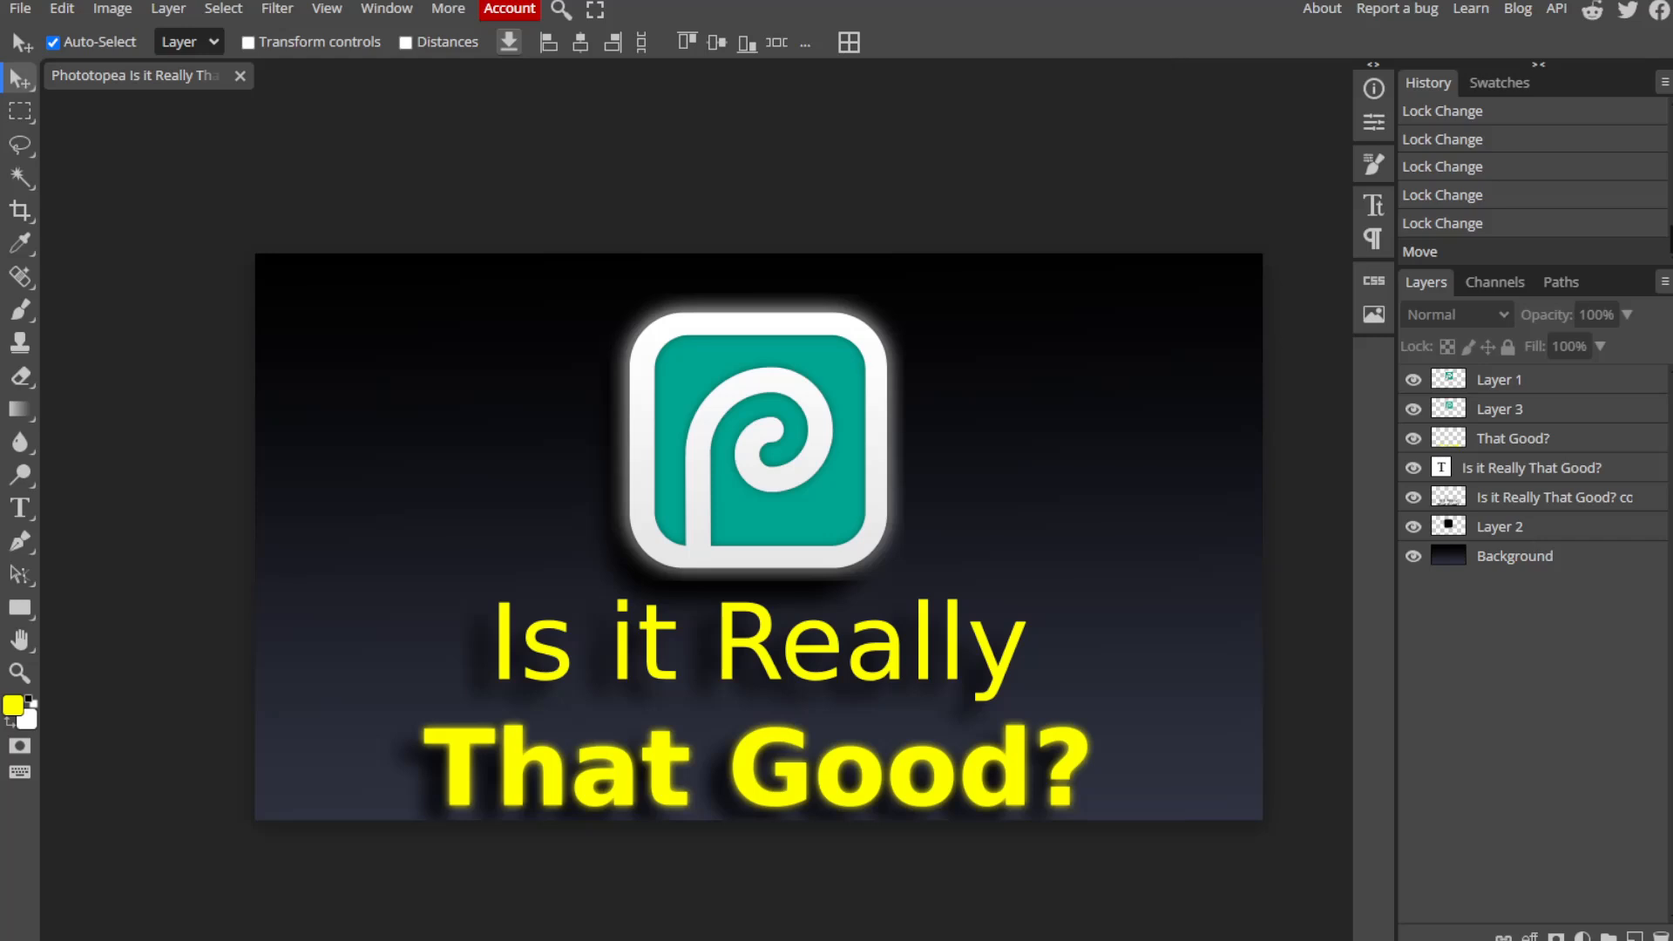
left_click(19, 8)
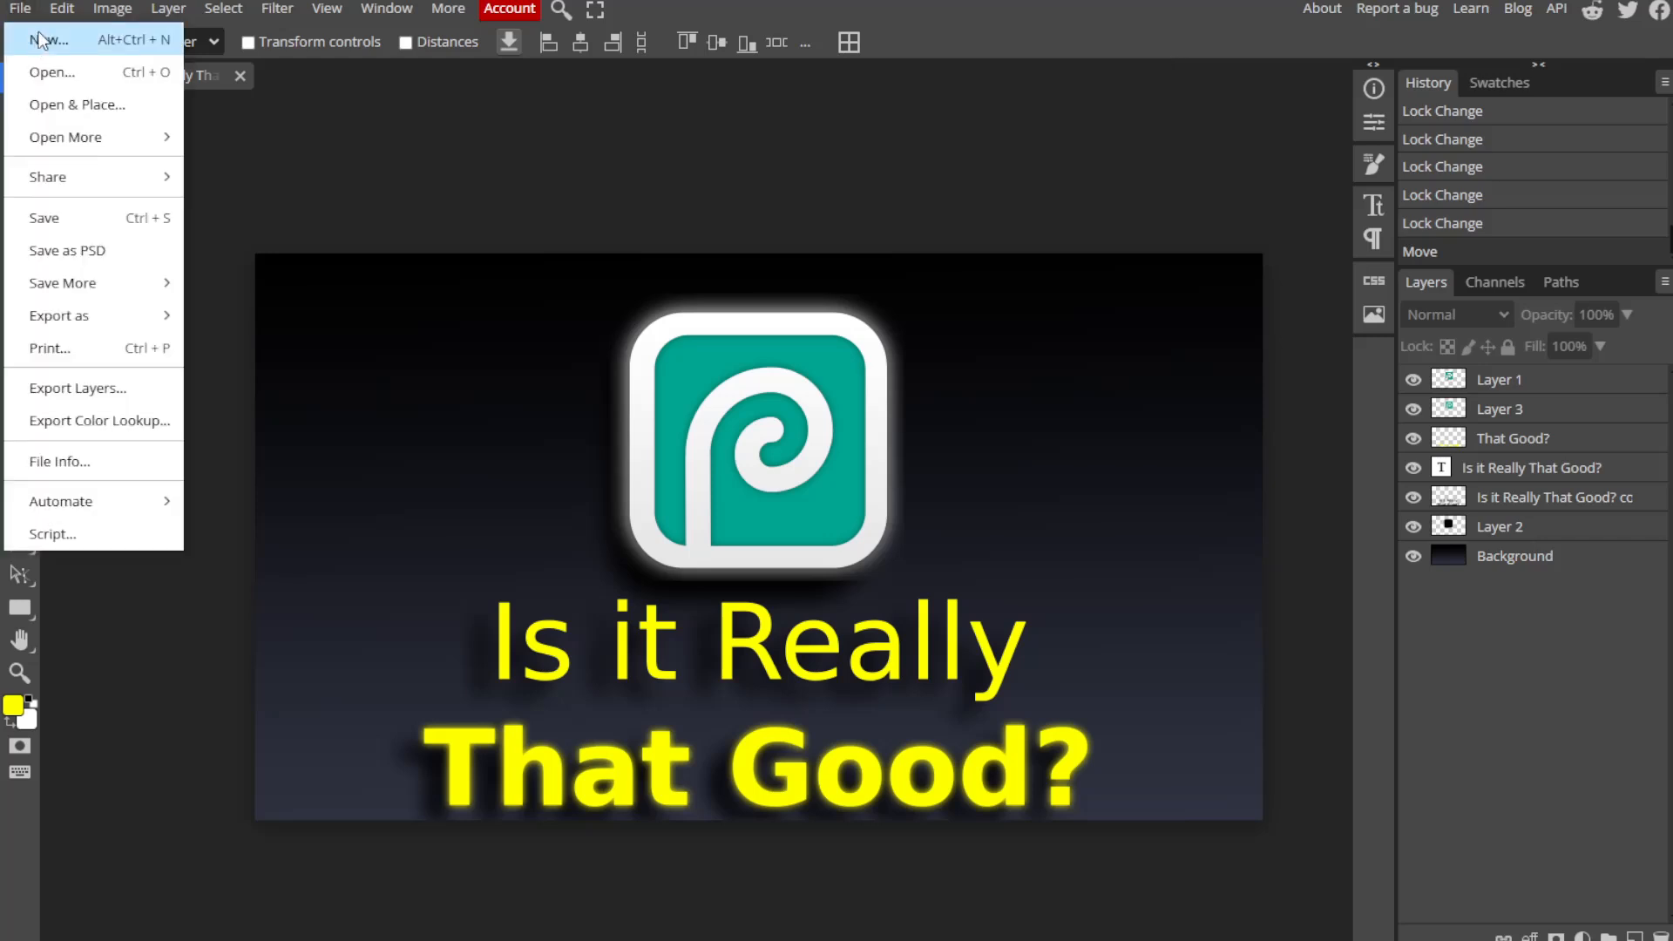
mouse_move(112, 8)
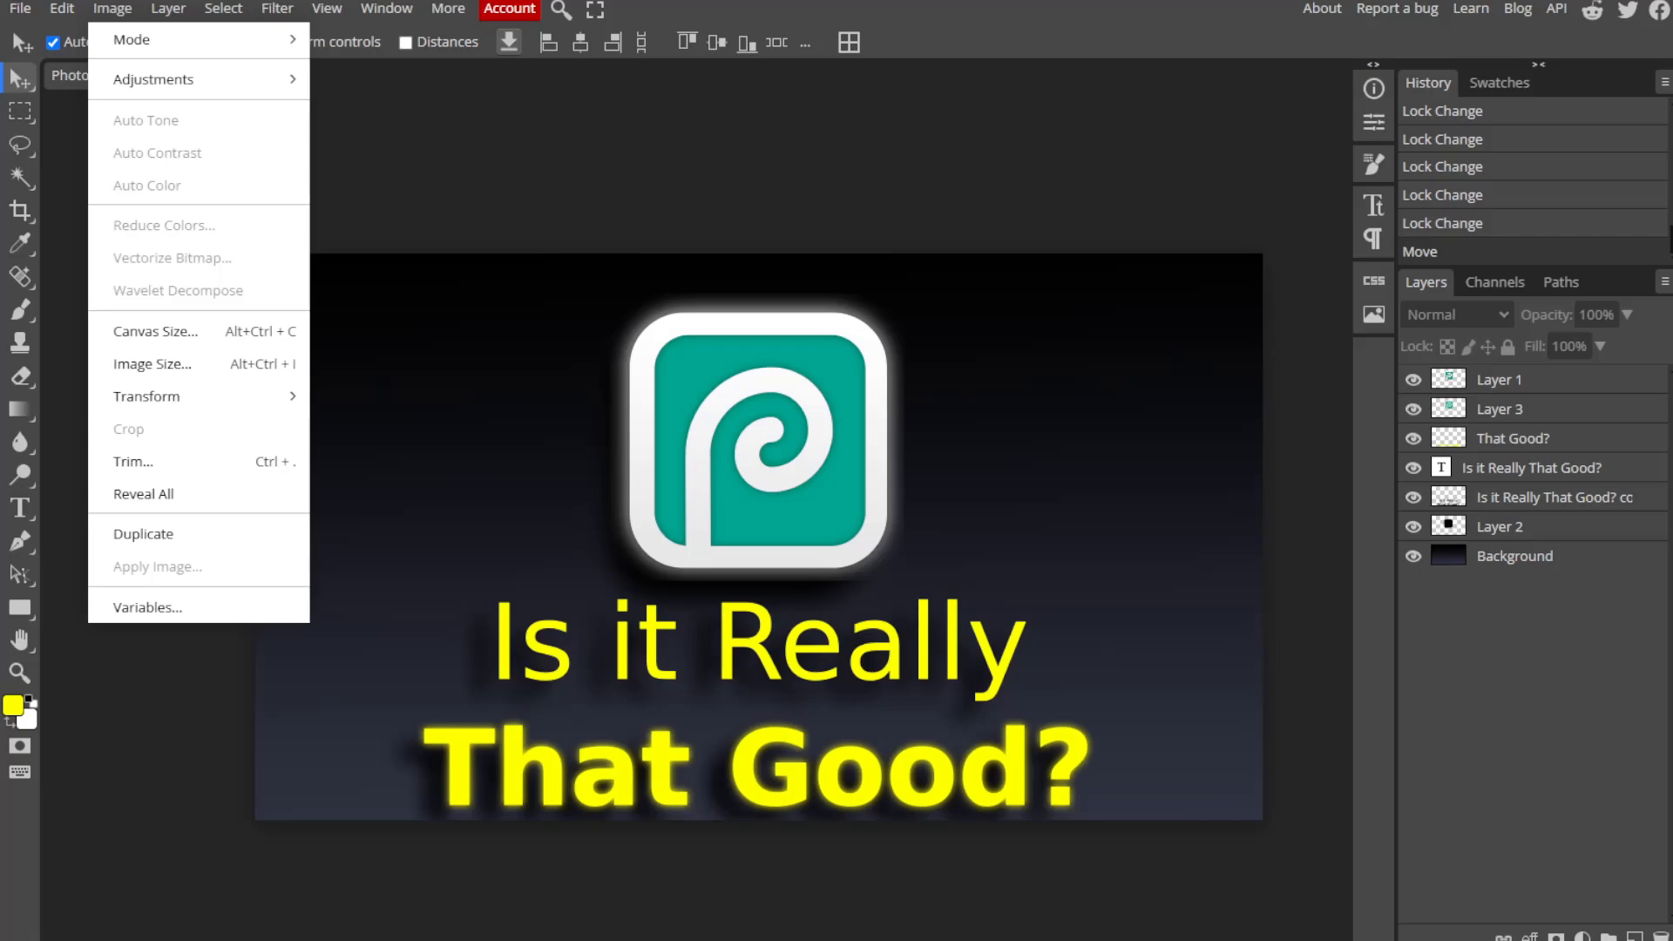